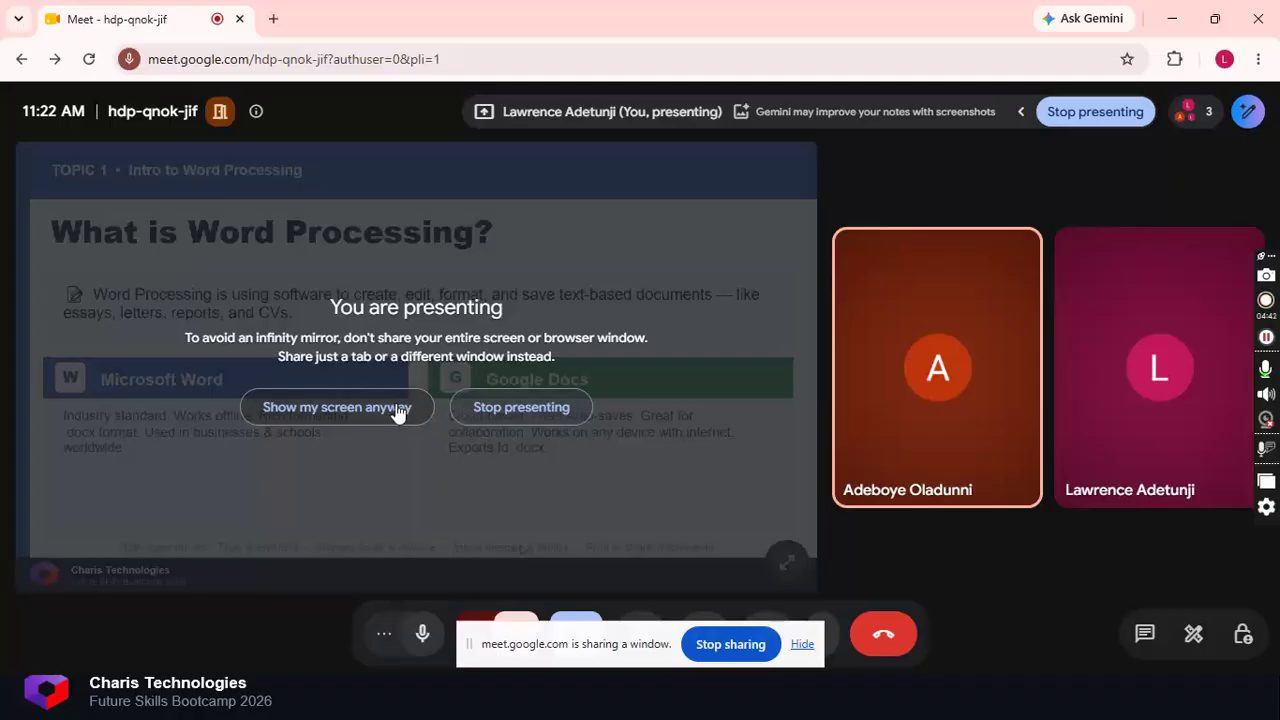
# Show the presented window inside the Google Meet call despite the mirror warning and hide the screen-sharing notice.
pyautogui.click(400, 408)
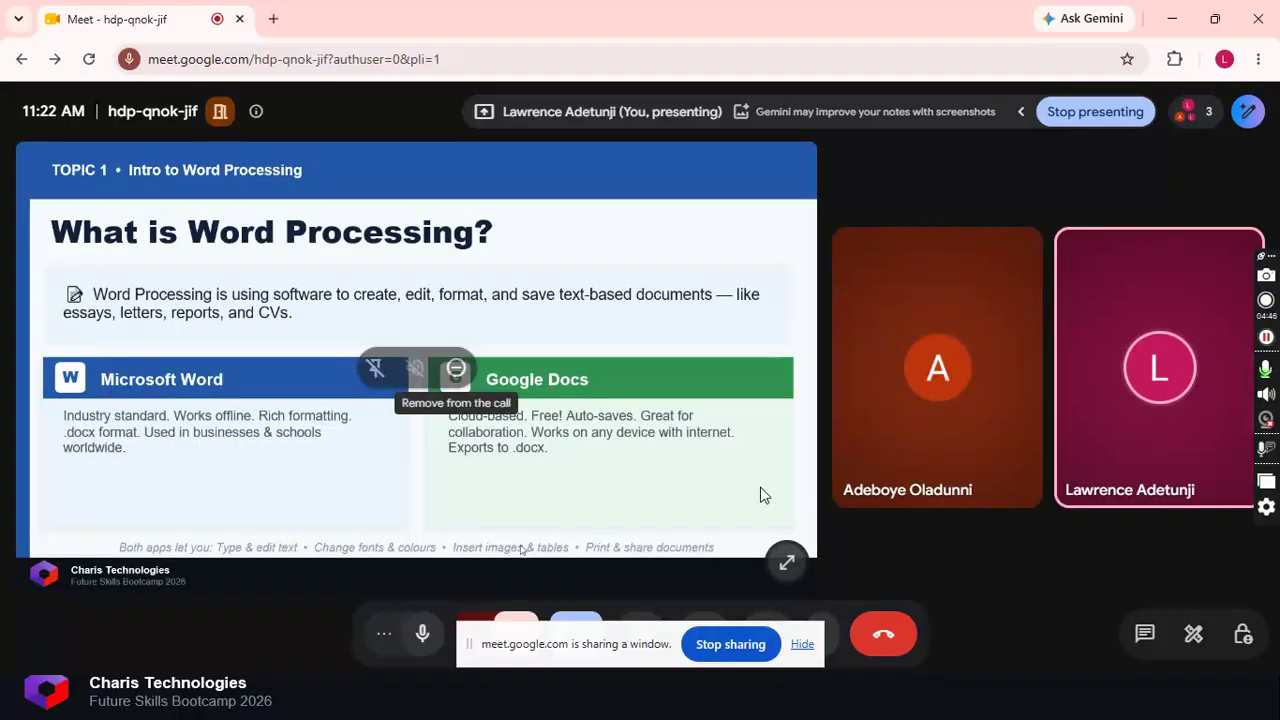
pyautogui.click(787, 564)
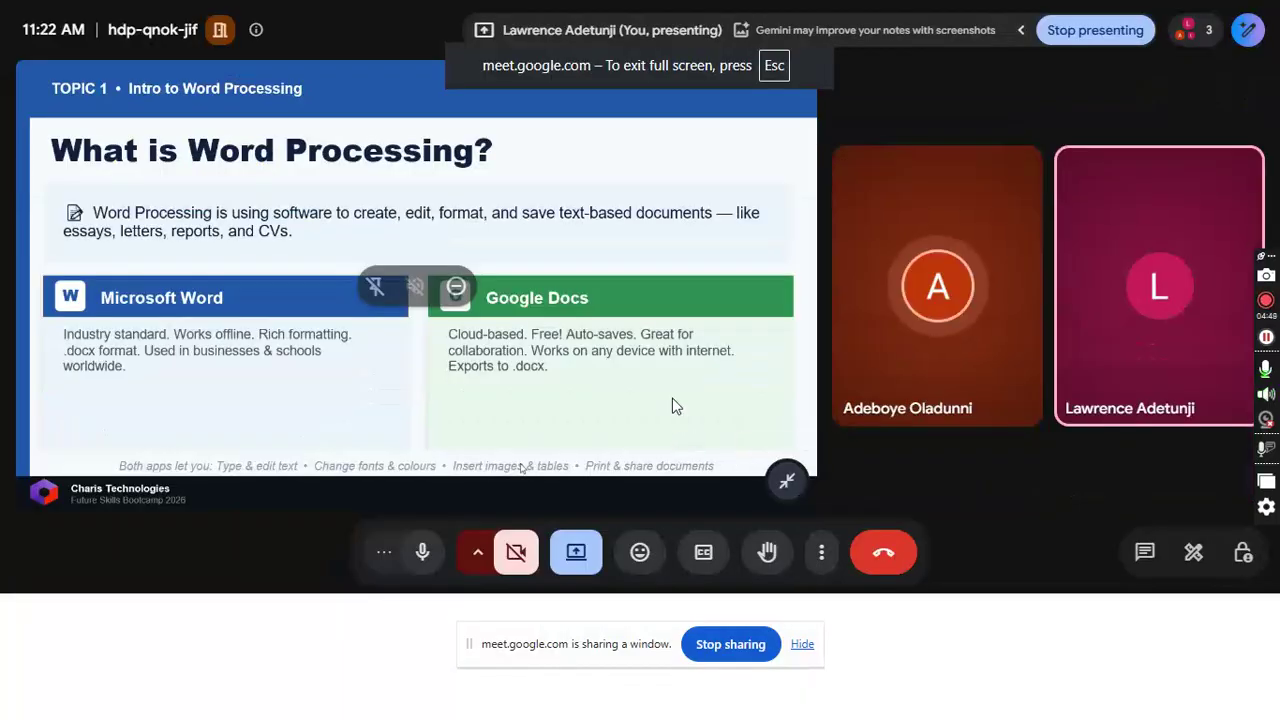
pyautogui.click(789, 481)
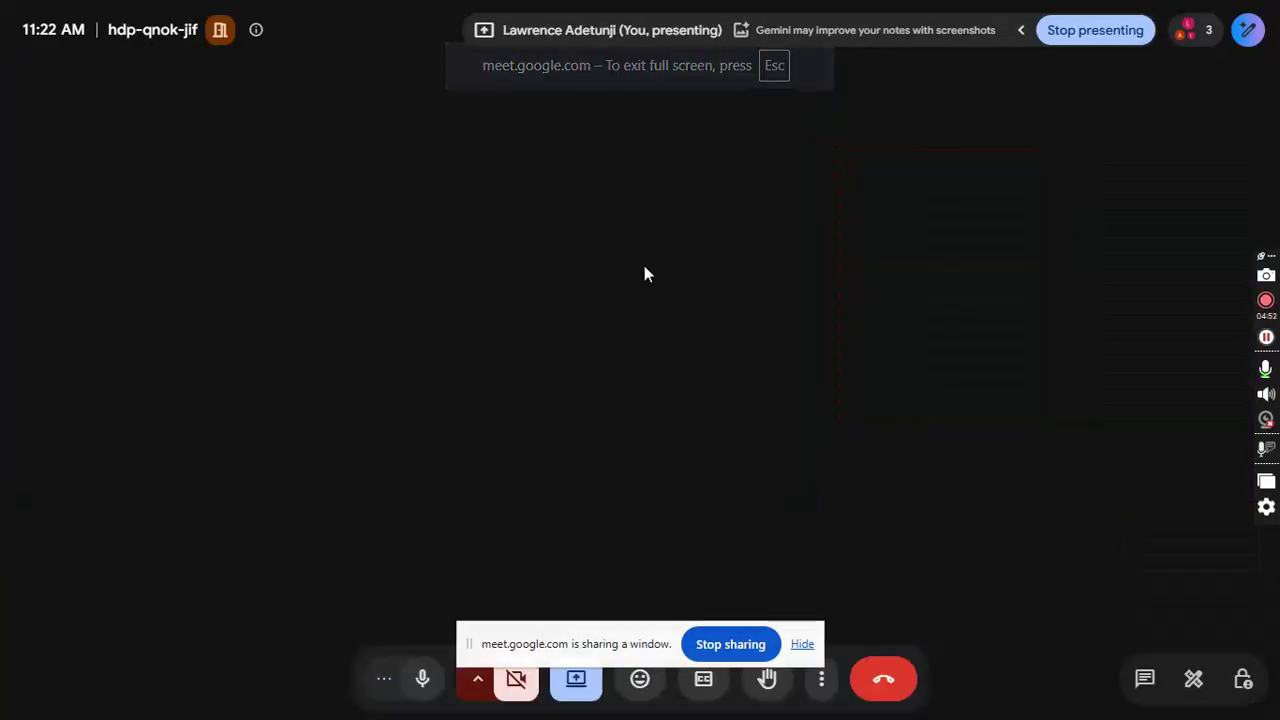
pyautogui.click(803, 644)
pyautogui.moveTo(721, 484)
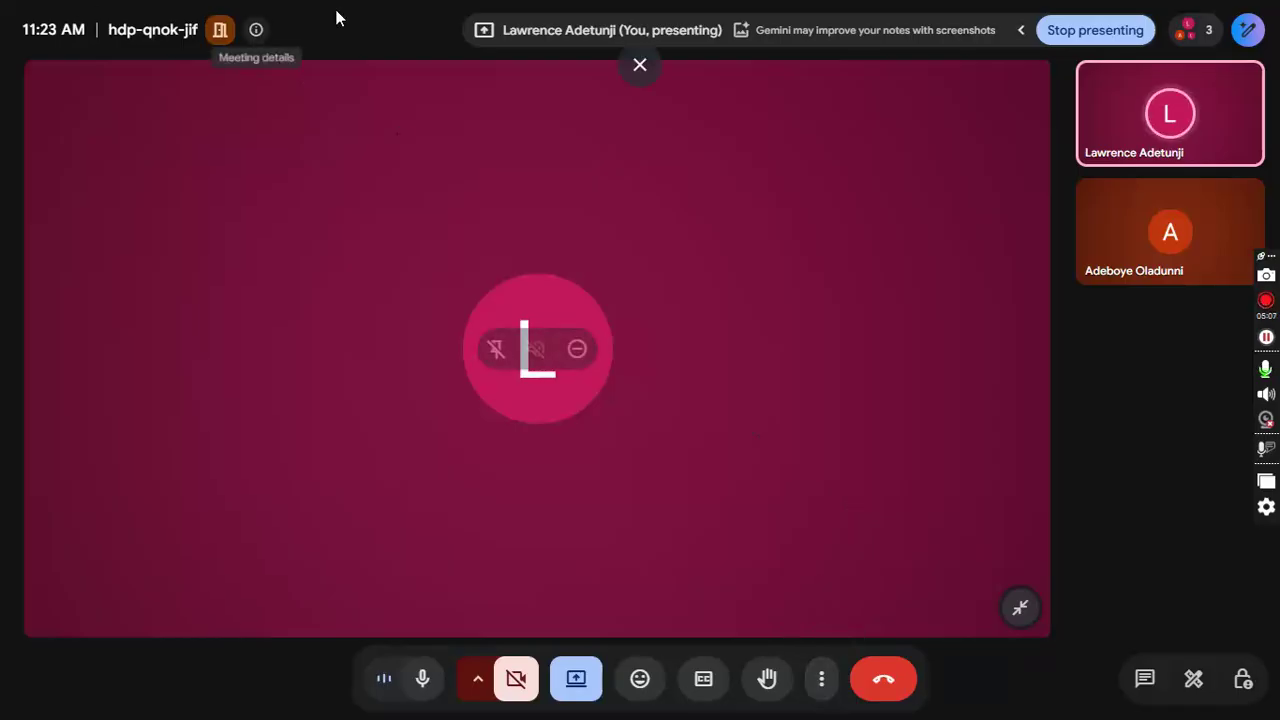
pyautogui.click(1017, 618)
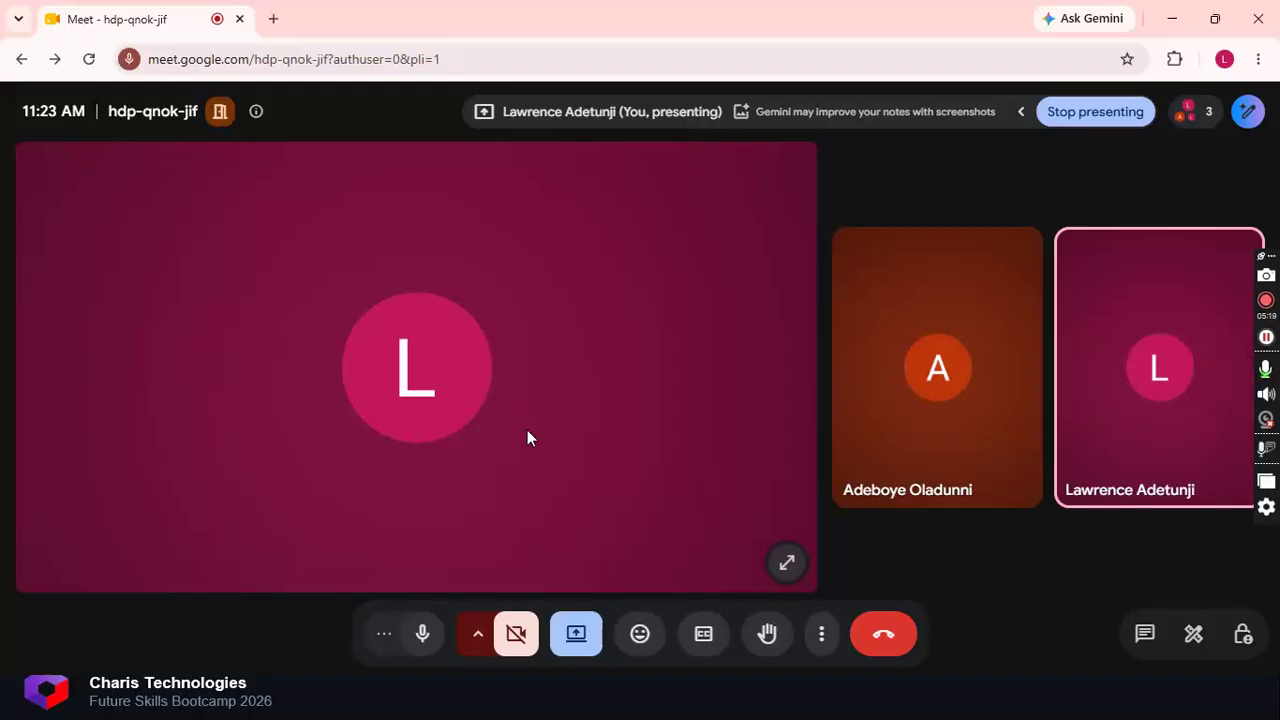
# Switch to the running PowerPoint slide show on the "What is Word Processing?" slide and hide the screen-sharing notice.
pyautogui.press('super+d')
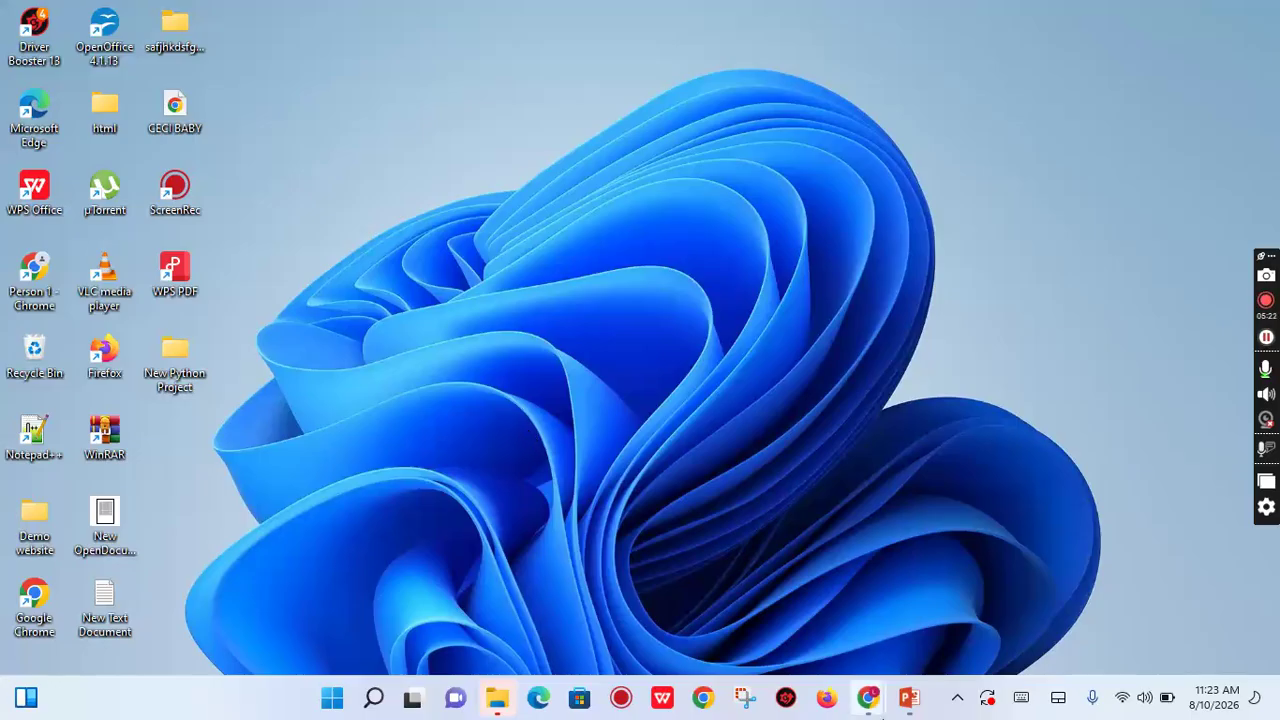
pyautogui.moveTo(918, 707)
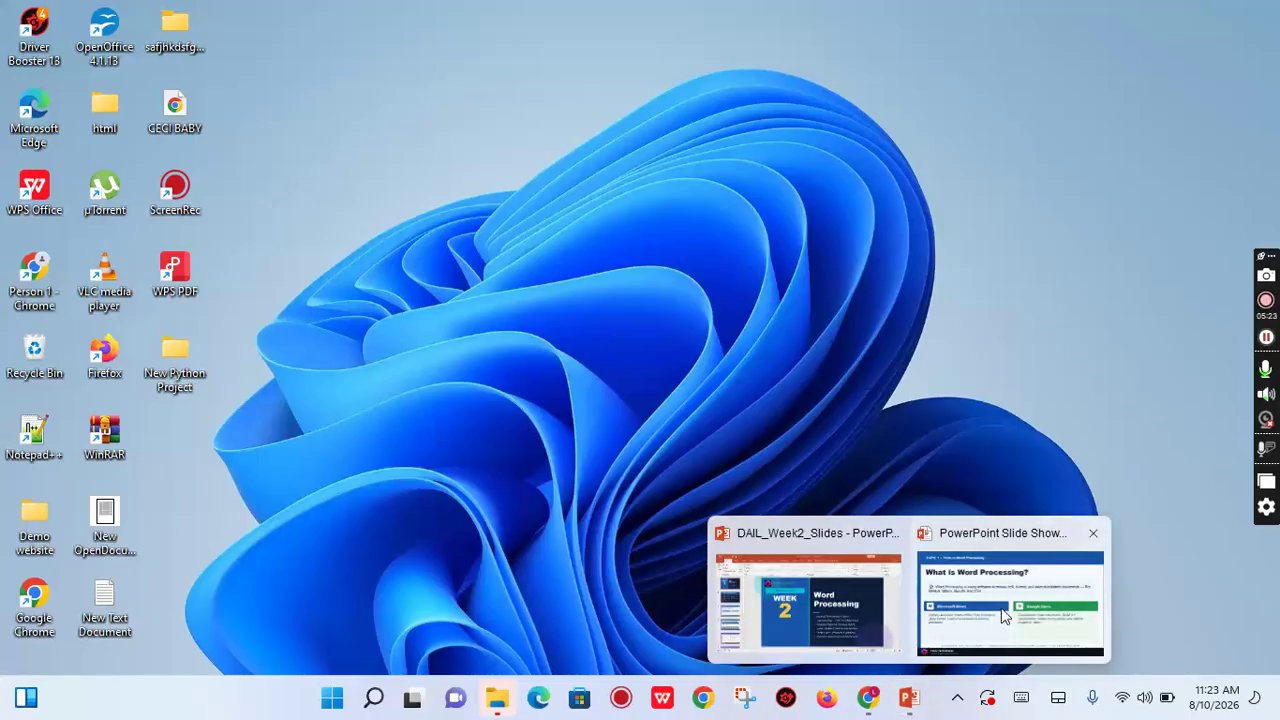
pyautogui.click(922, 533)
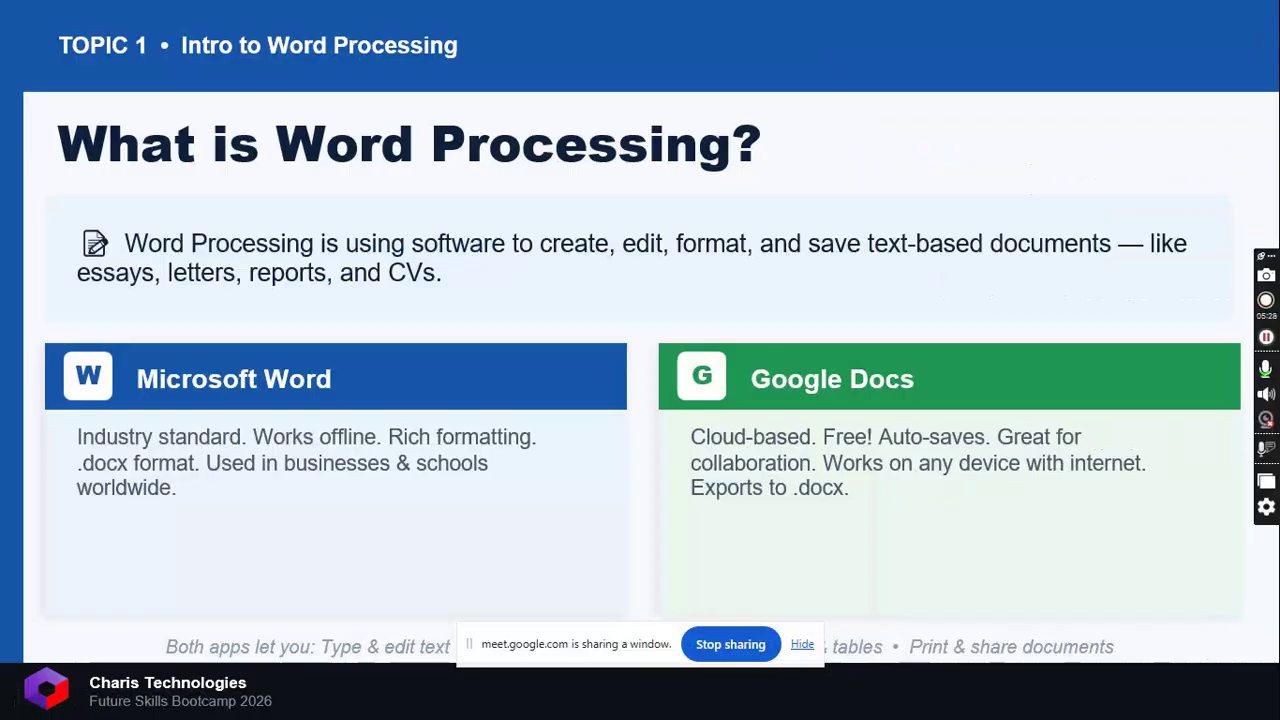
pyautogui.press('Escape')
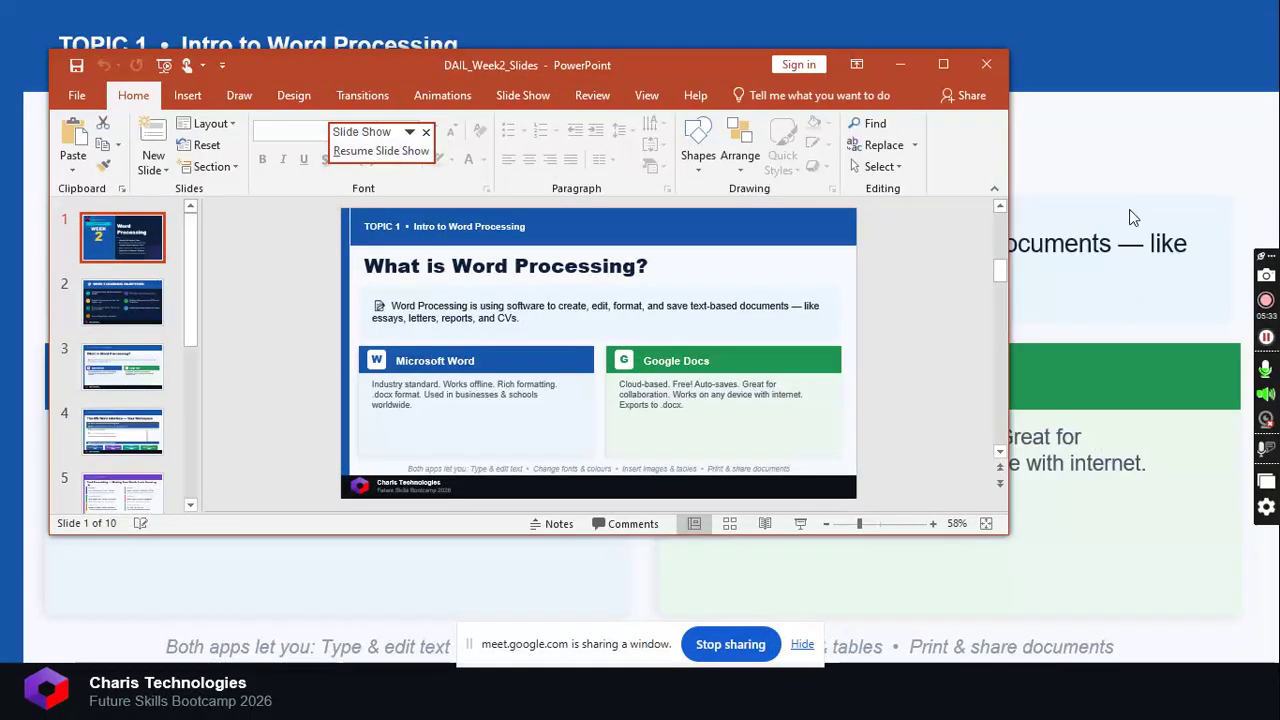
pyautogui.click(899, 66)
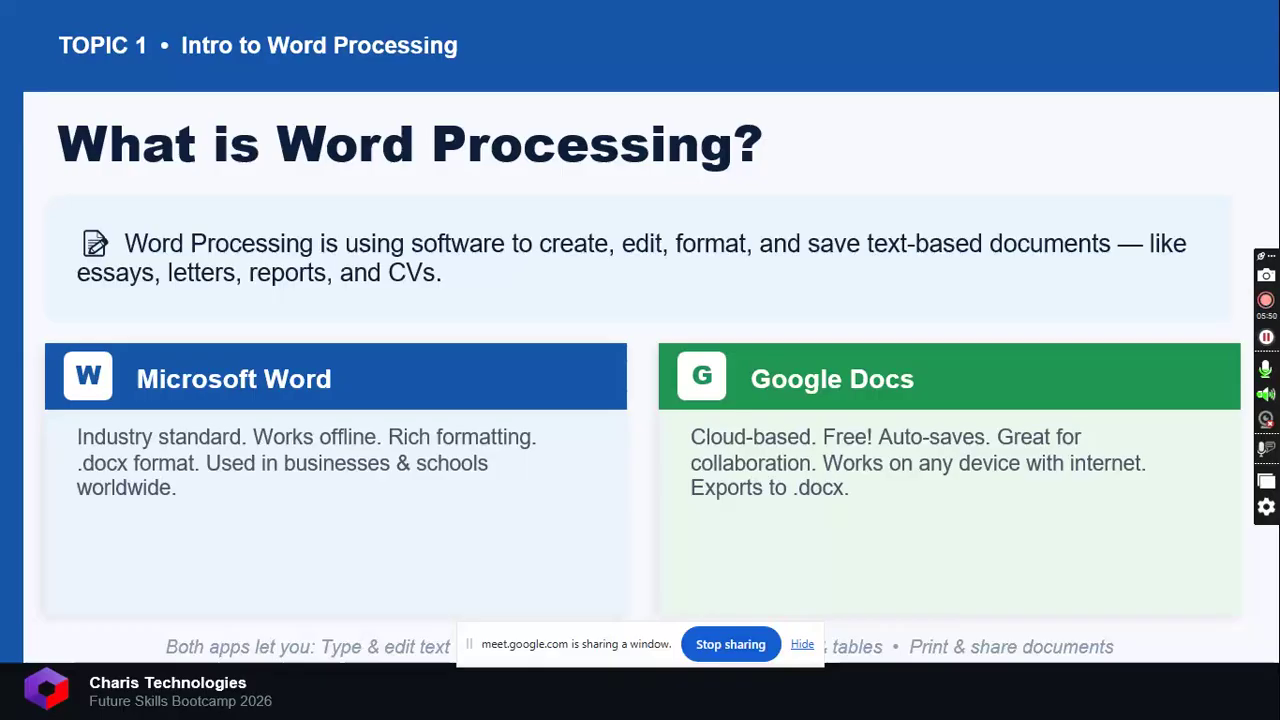
pyautogui.click(802, 645)
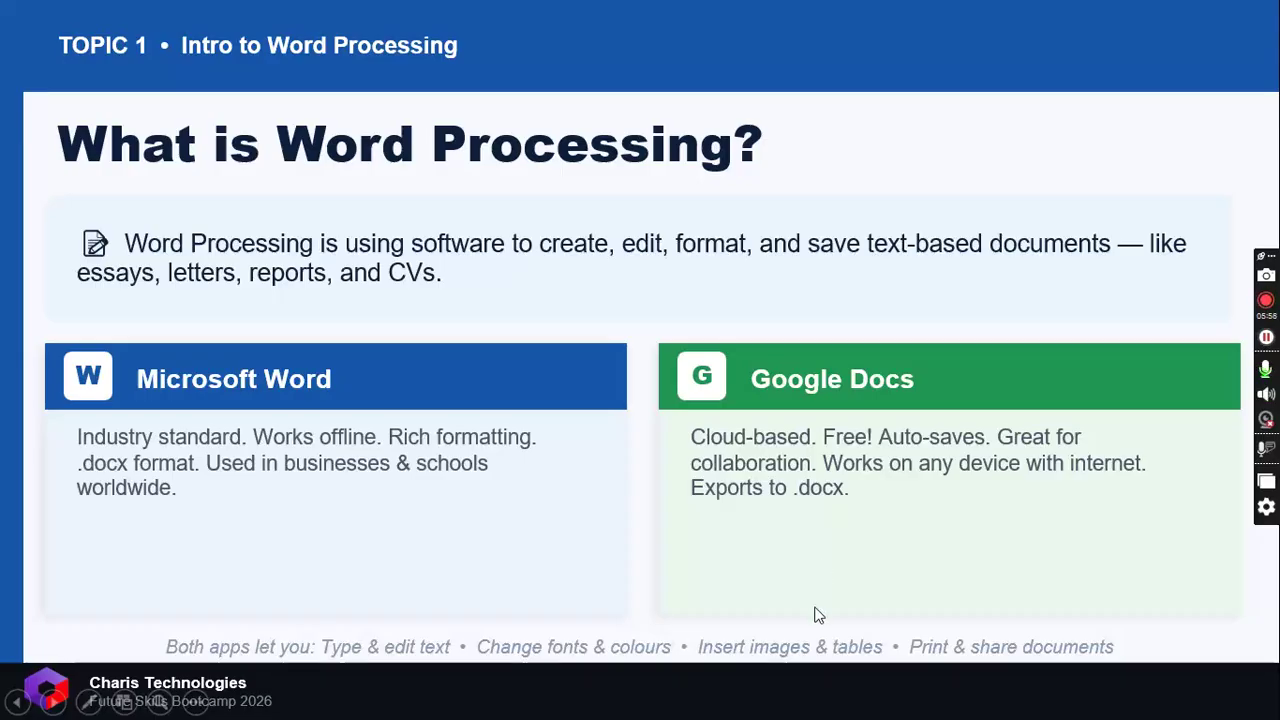
# Switch back to the Google Meet call, dismiss the longer-calls offer, and view the call full screen.
pyautogui.press('super+d')
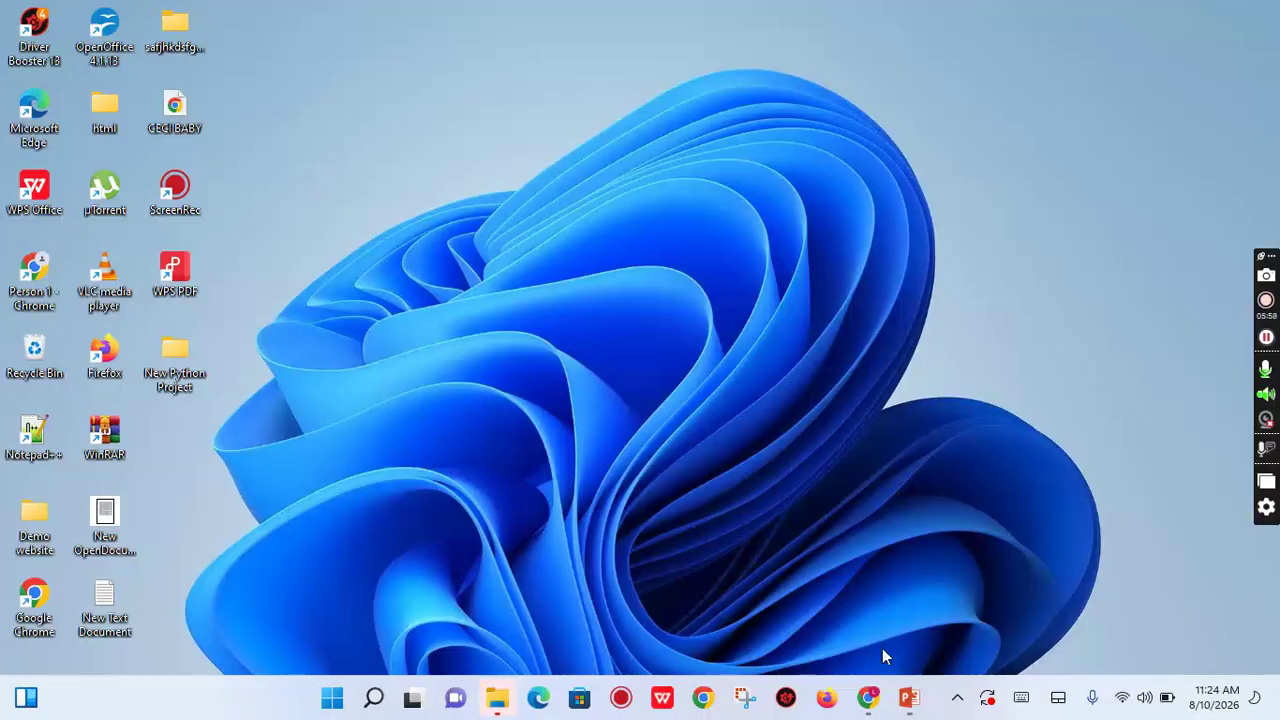
pyautogui.moveTo(868, 697)
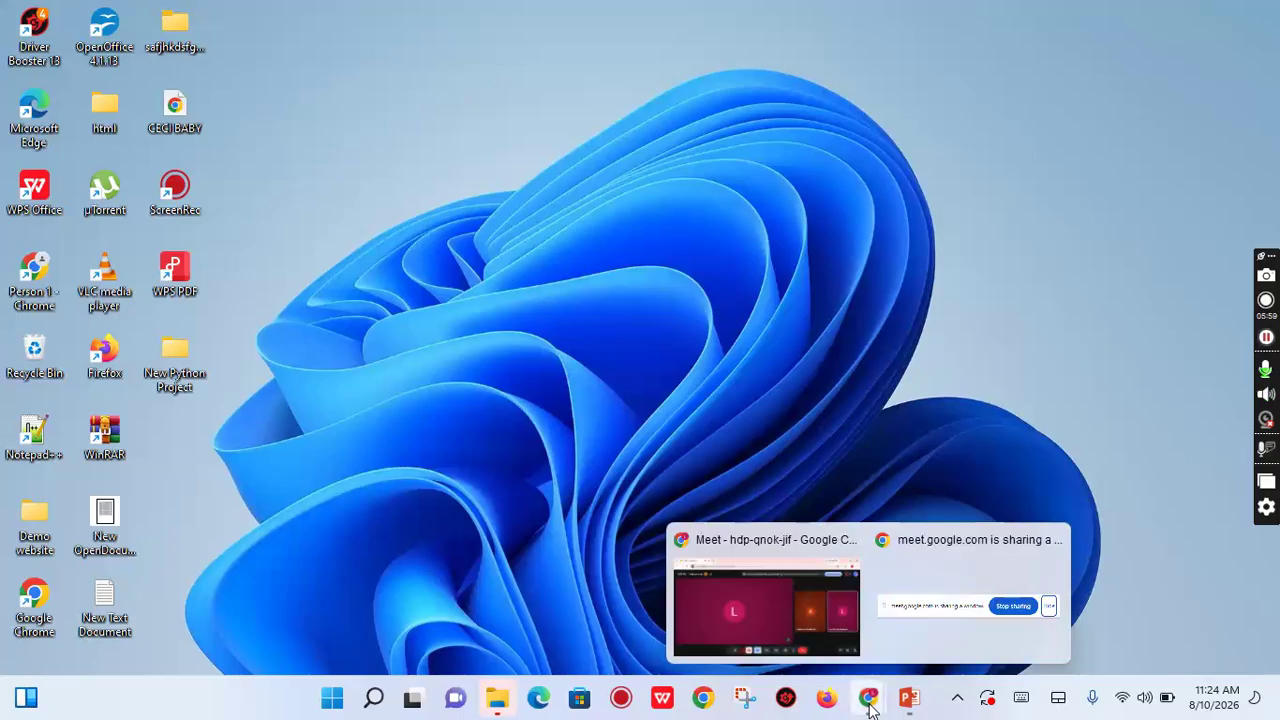
pyautogui.click(797, 648)
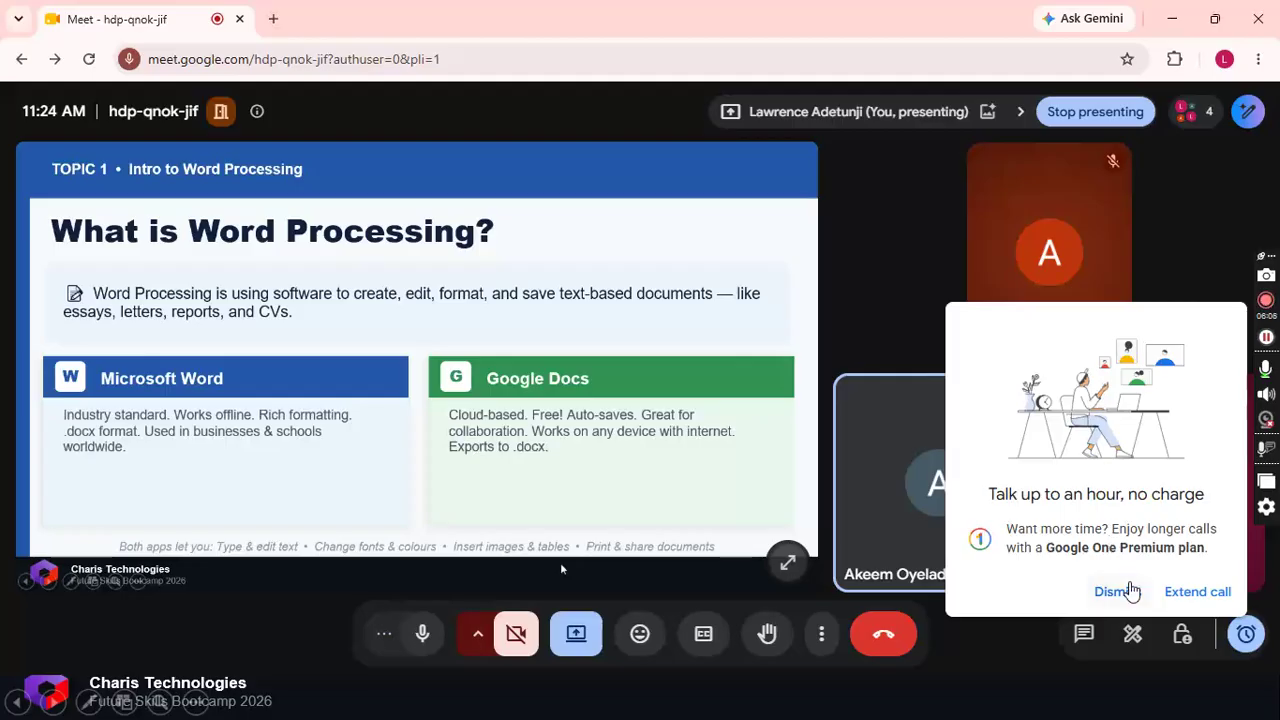
pyautogui.click(1118, 594)
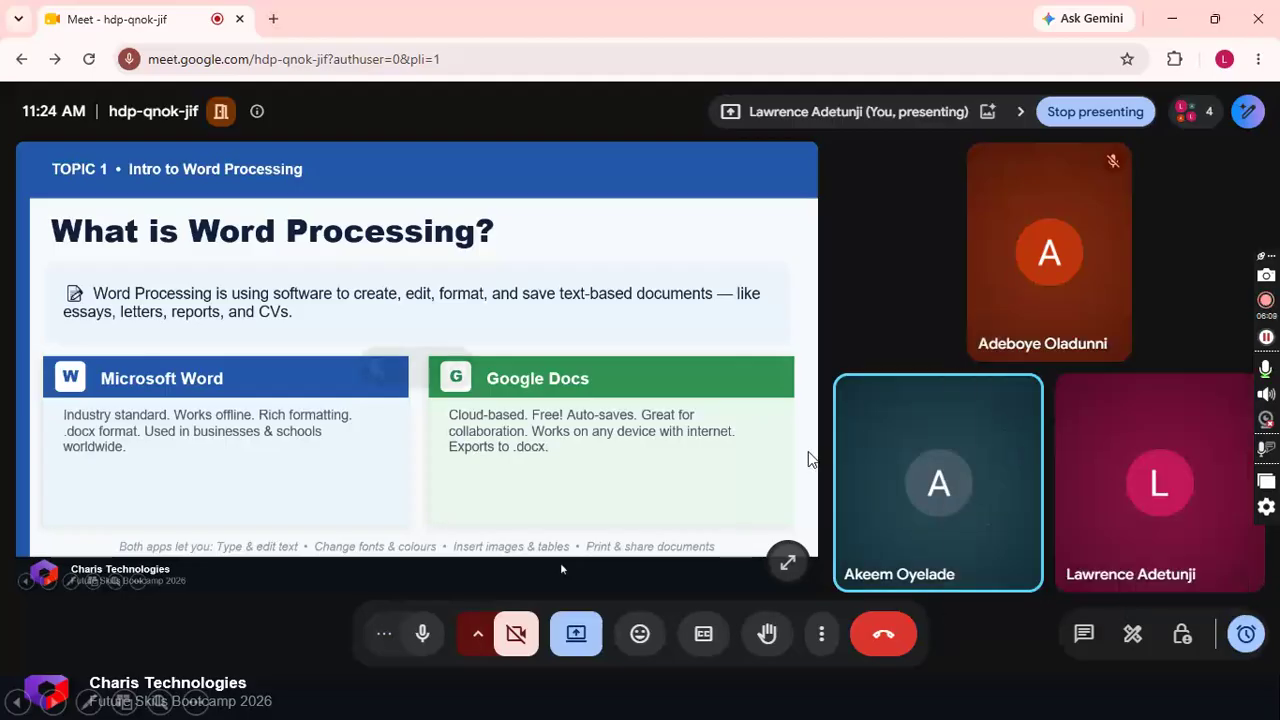
pyautogui.click(788, 561)
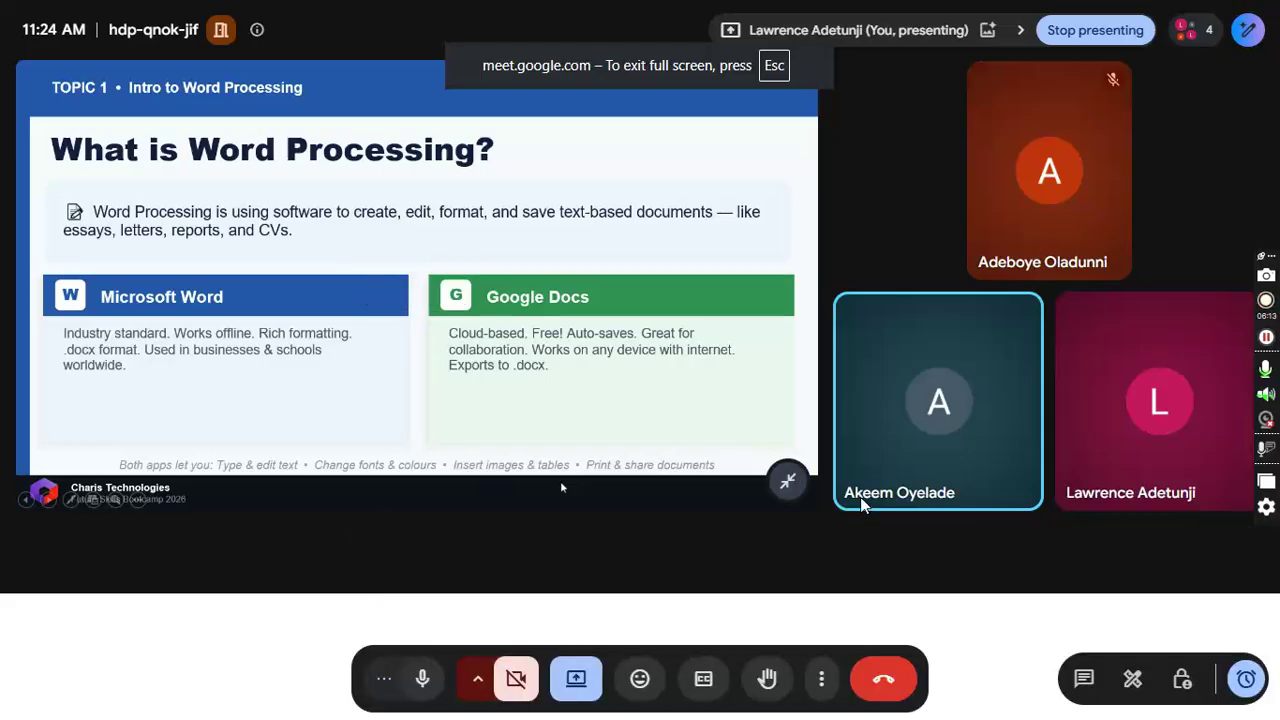
pyautogui.click(788, 481)
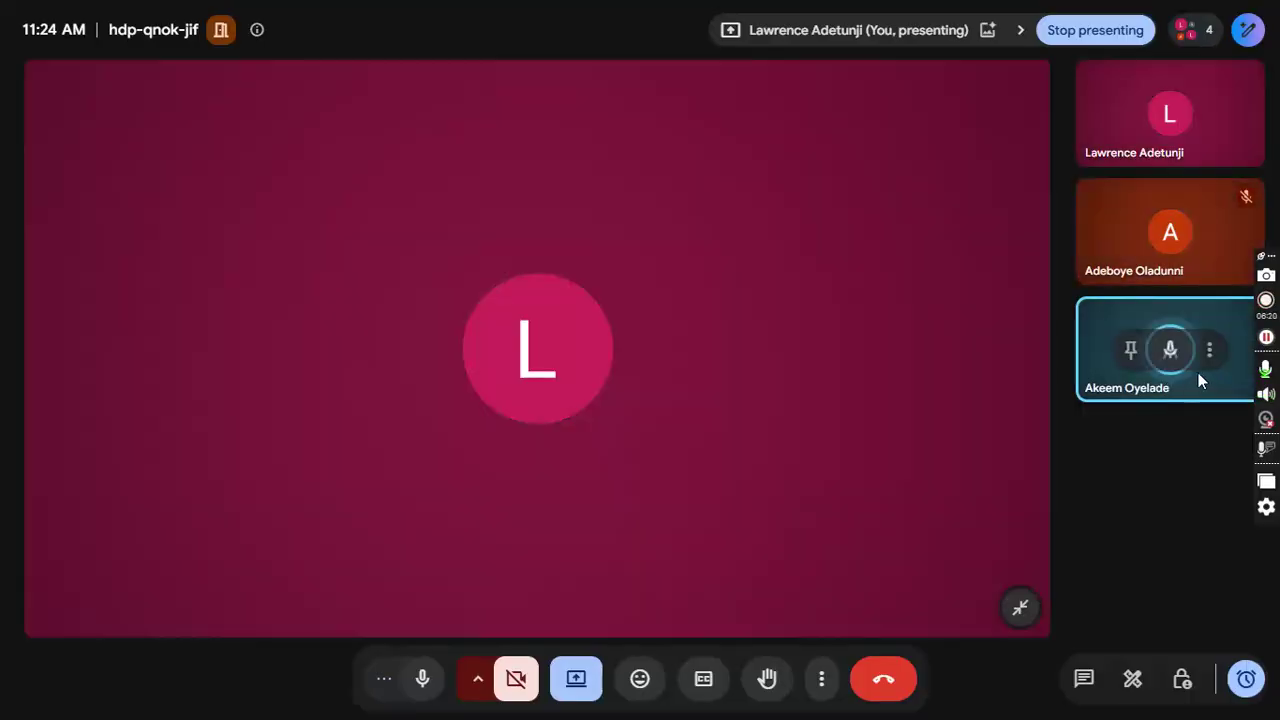
# Remove the newly joined third participant from the call without reporting or blocking them.
pyautogui.click(1207, 356)
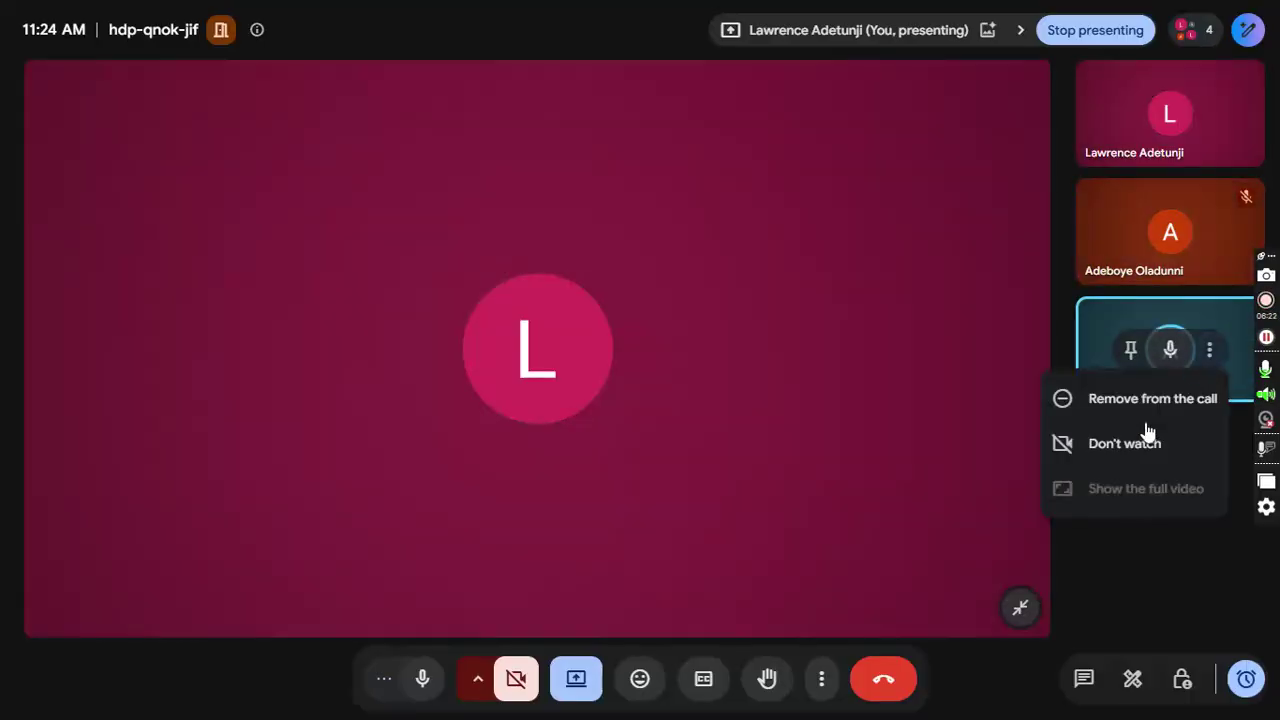
pyautogui.press('Escape')
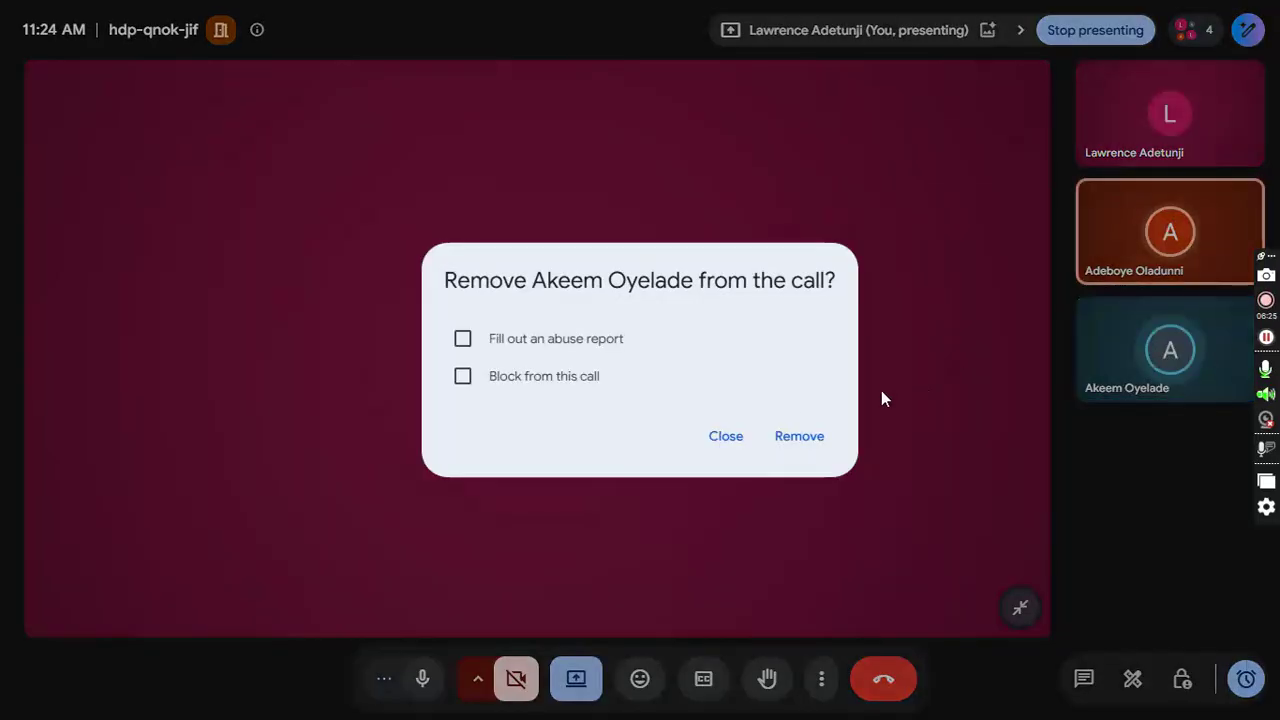
pyautogui.click(806, 440)
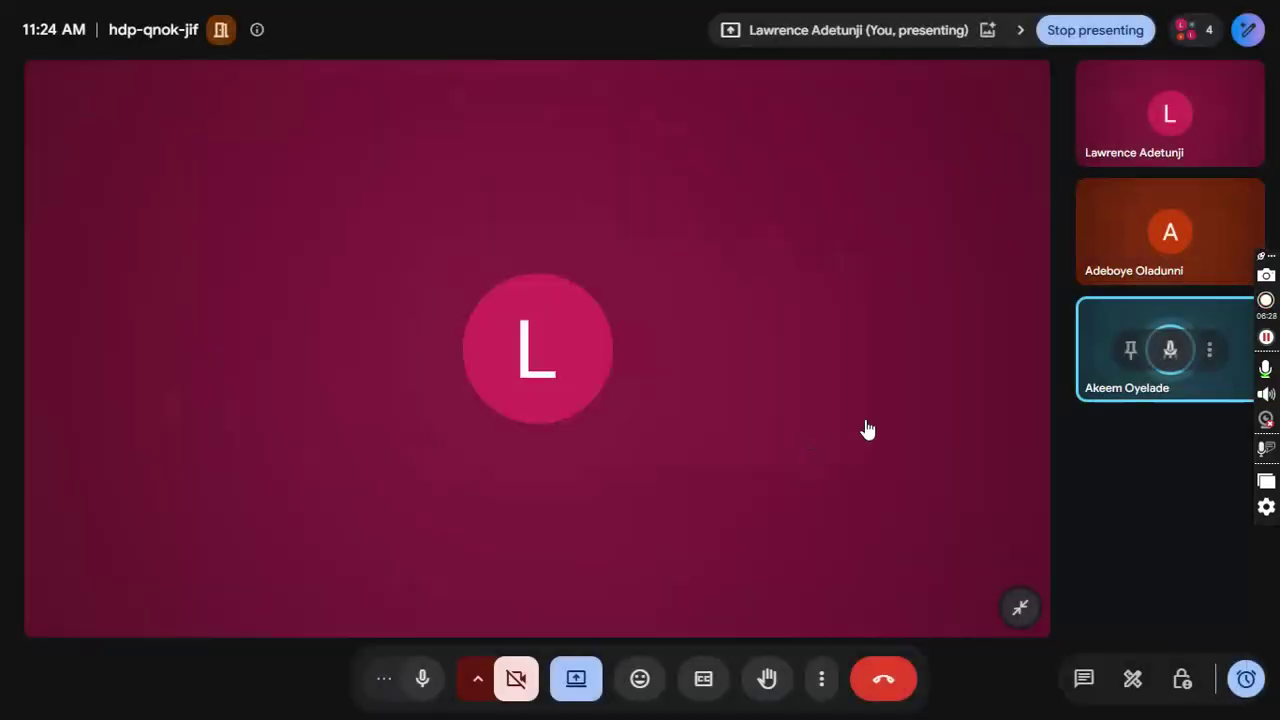
pyautogui.click(1210, 358)
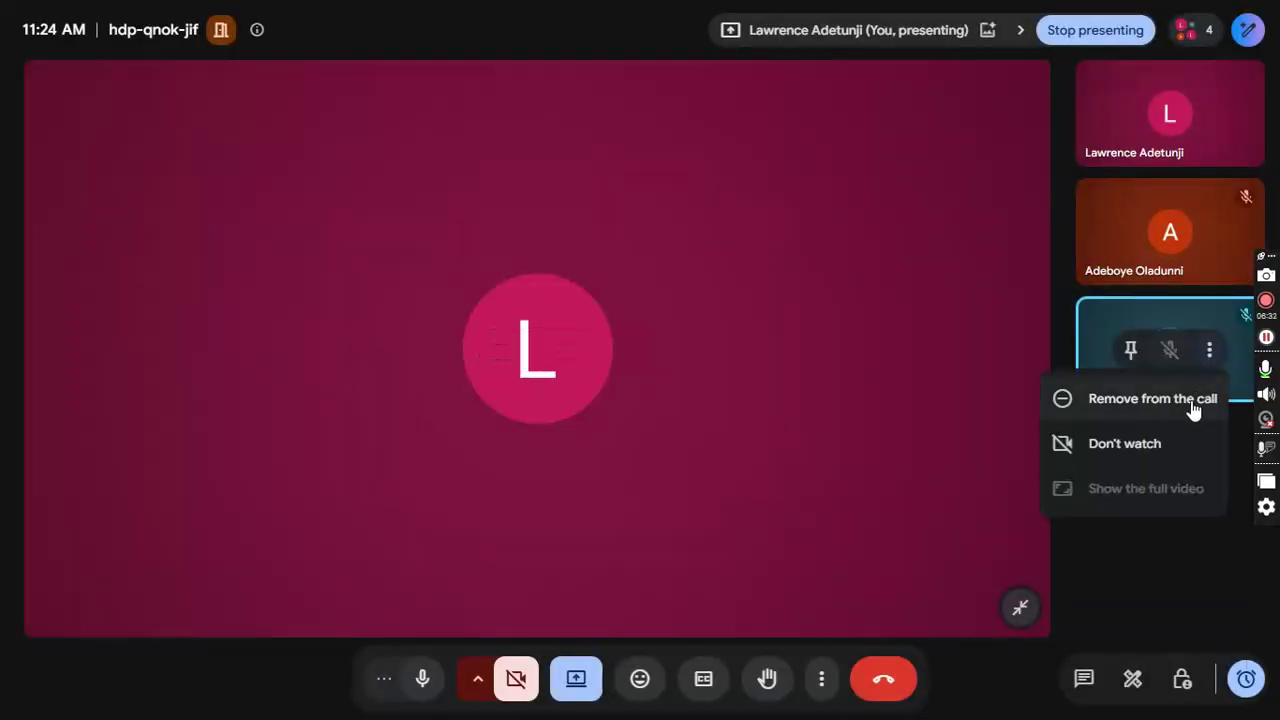
pyautogui.click(962, 420)
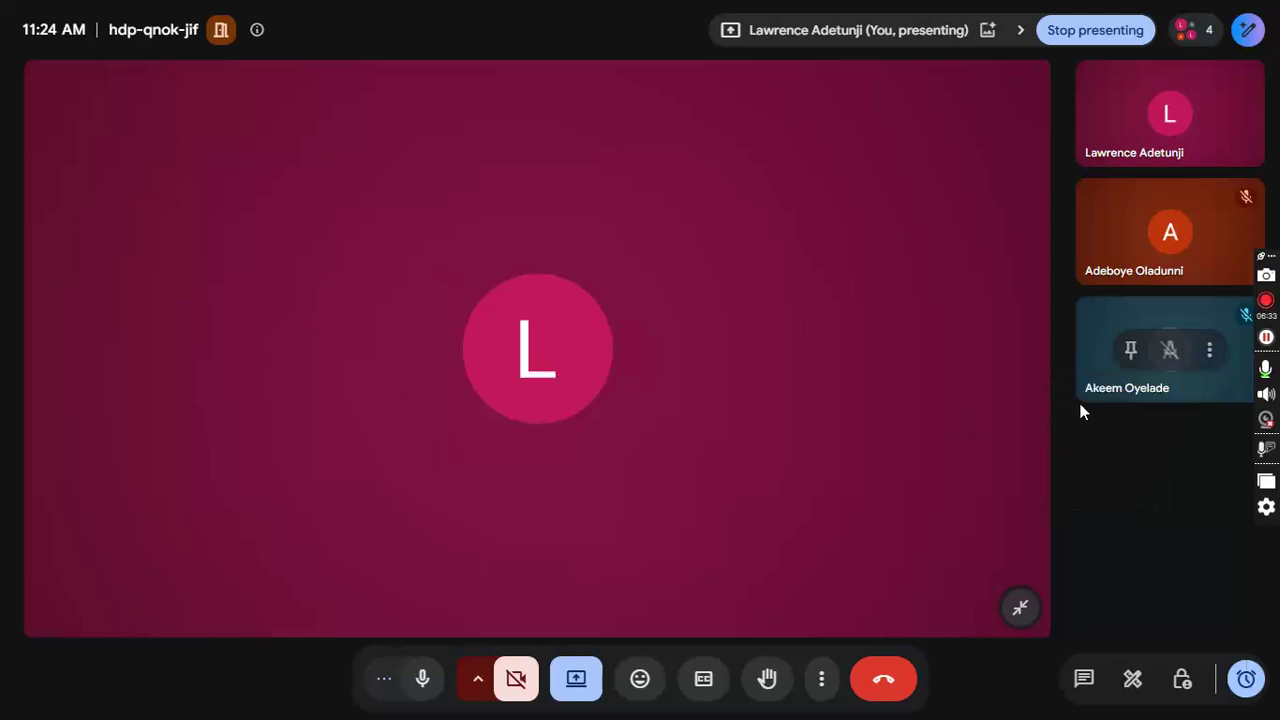
# Mute the presenter's own microphone in the call.
pyautogui.click(434, 698)
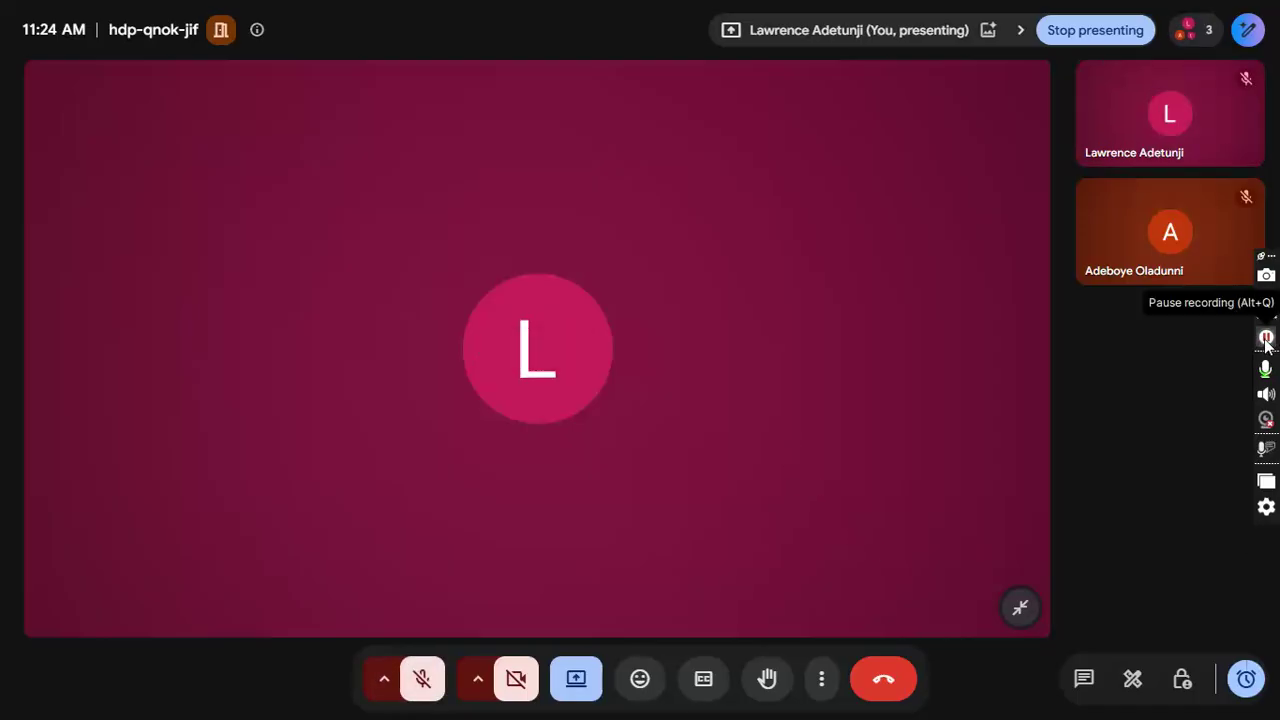
pyautogui.click(1266, 337)
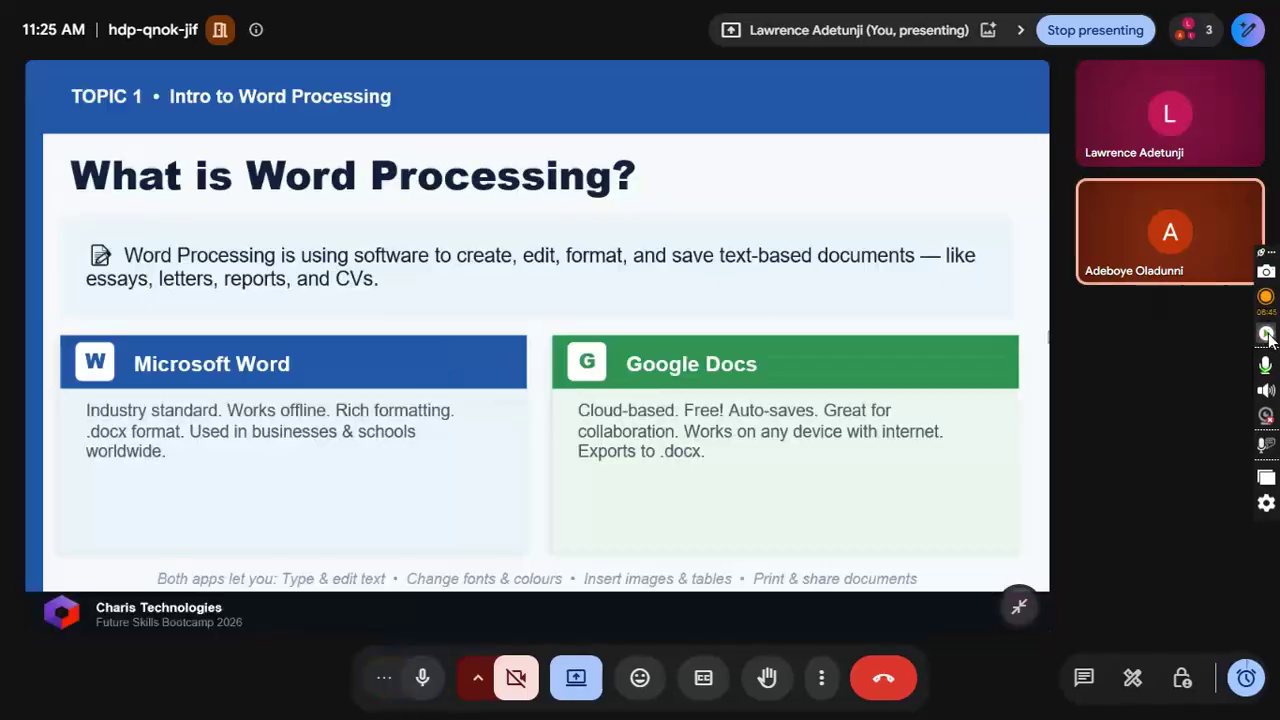
pyautogui.click(1267, 336)
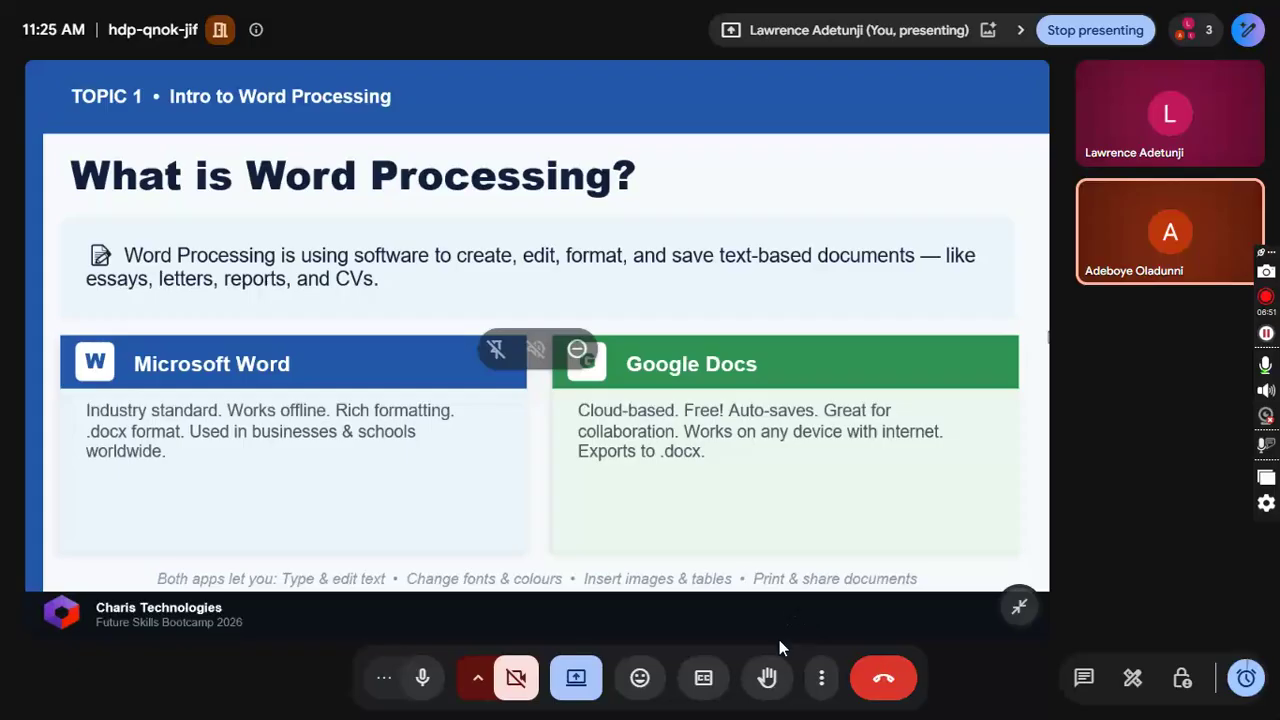
# Switch to the PowerPoint slide show and advance to the slide "The MS Word Interface — Your Workspace".
pyautogui.click(883, 678)
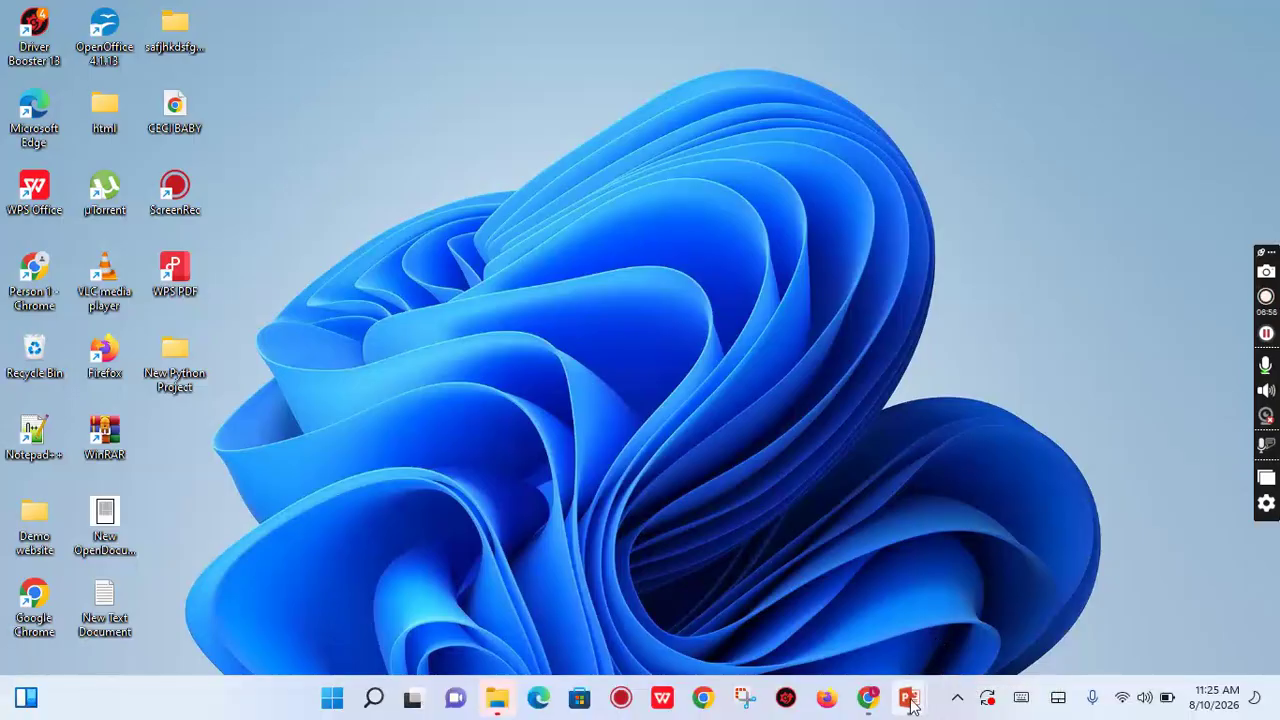
pyautogui.moveTo(910, 706)
pyautogui.click(992, 628)
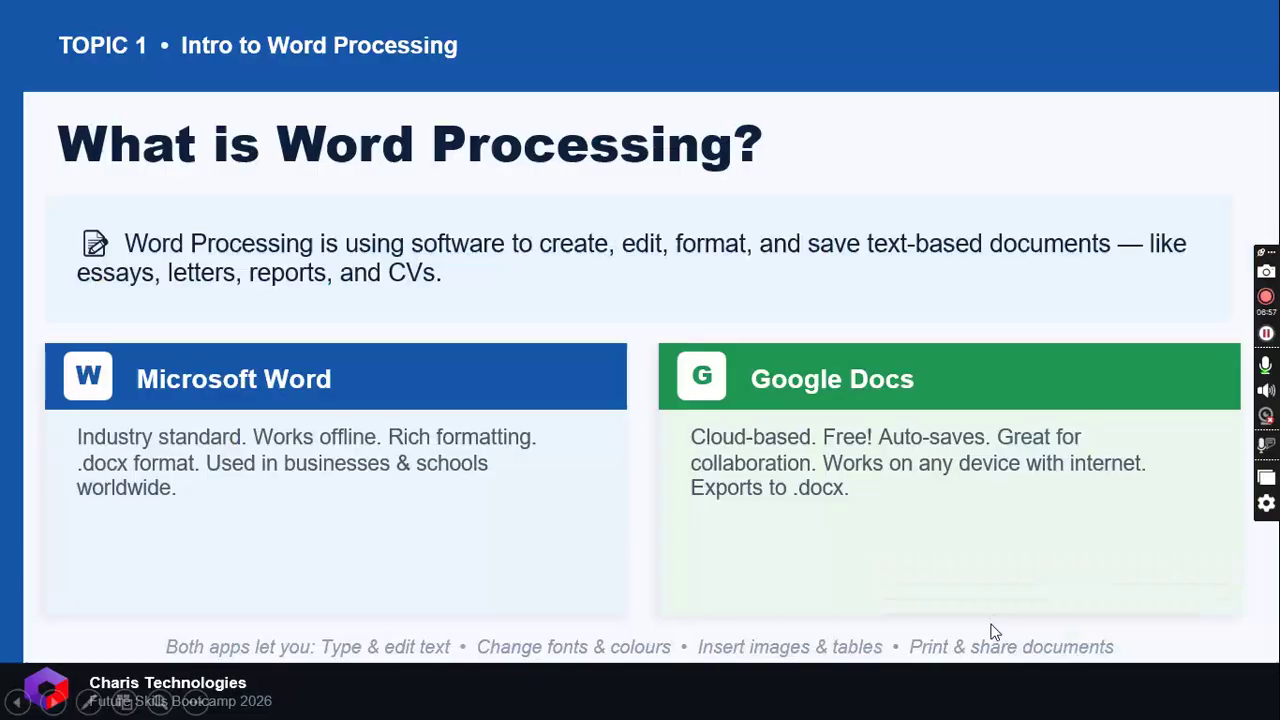
pyautogui.click(586, 462)
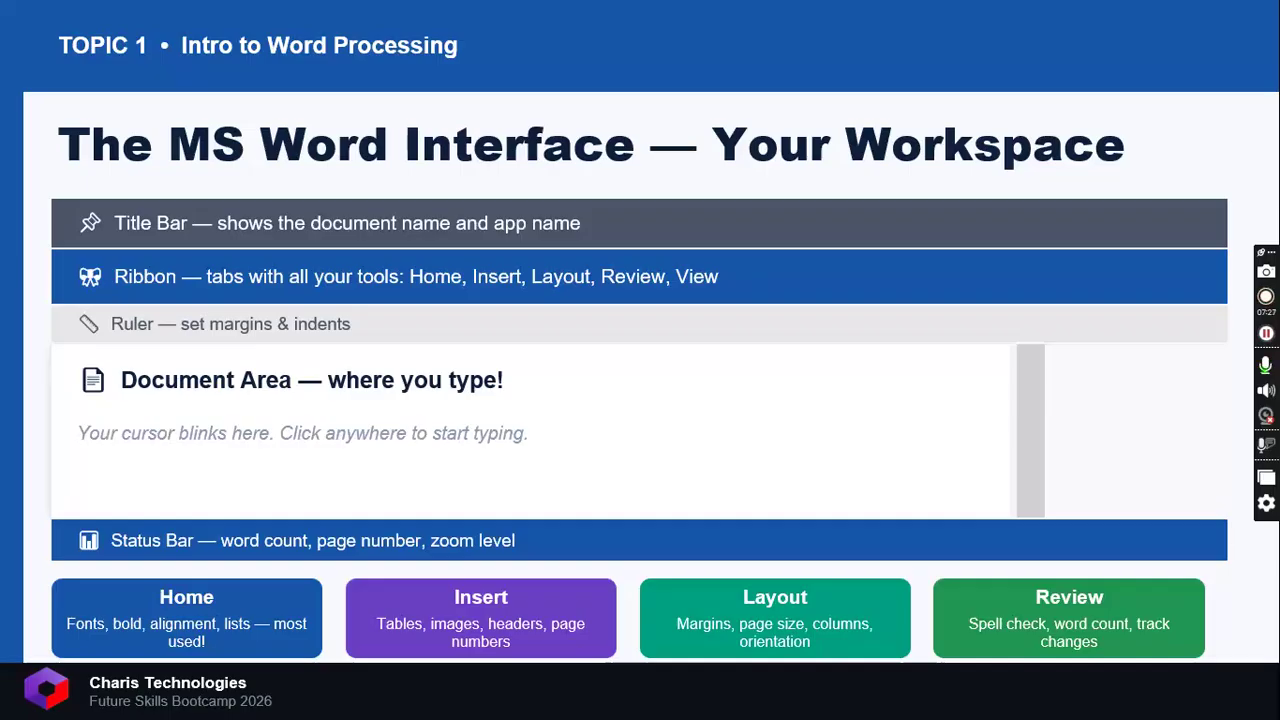
pyautogui.scroll(-2, 322, 220)
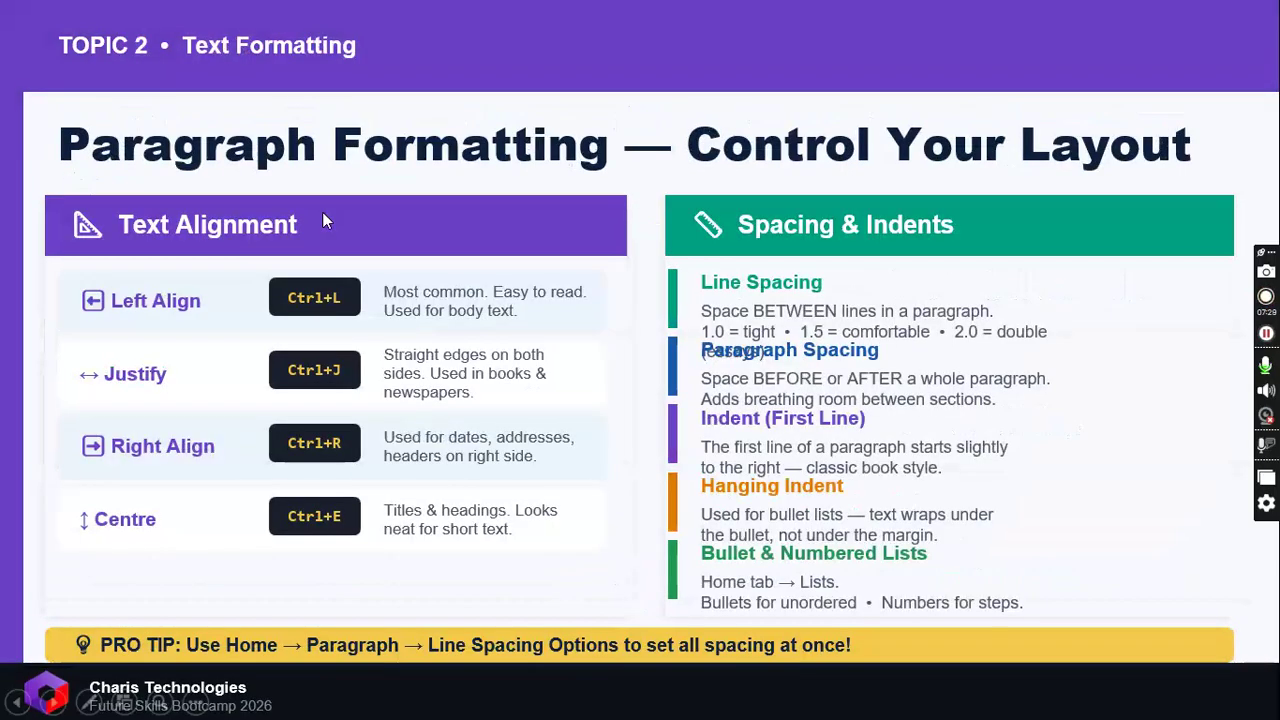
pyautogui.scroll(1, 322, 220)
pyautogui.scroll(2, 322, 220)
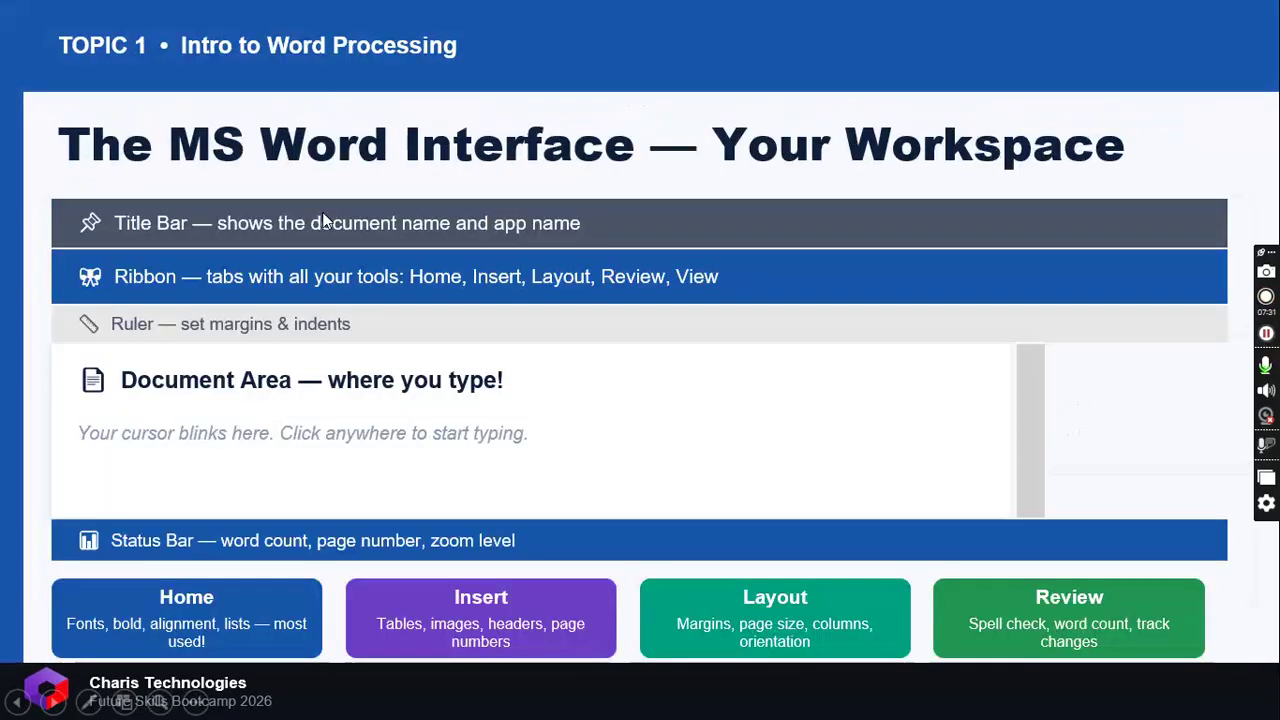
pyautogui.scroll(-1, 322, 220)
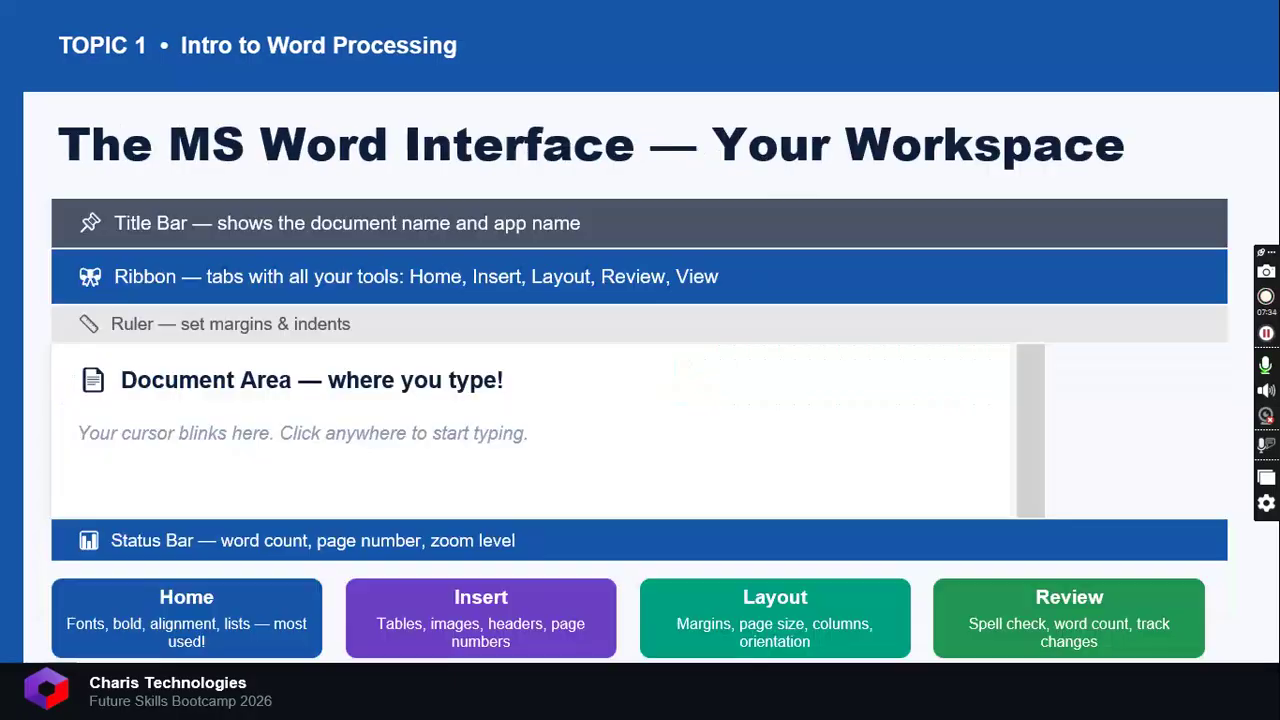
# Close the Weekly Lessons folder window in File Explorer and show the desktop.
pyautogui.press('super+d')
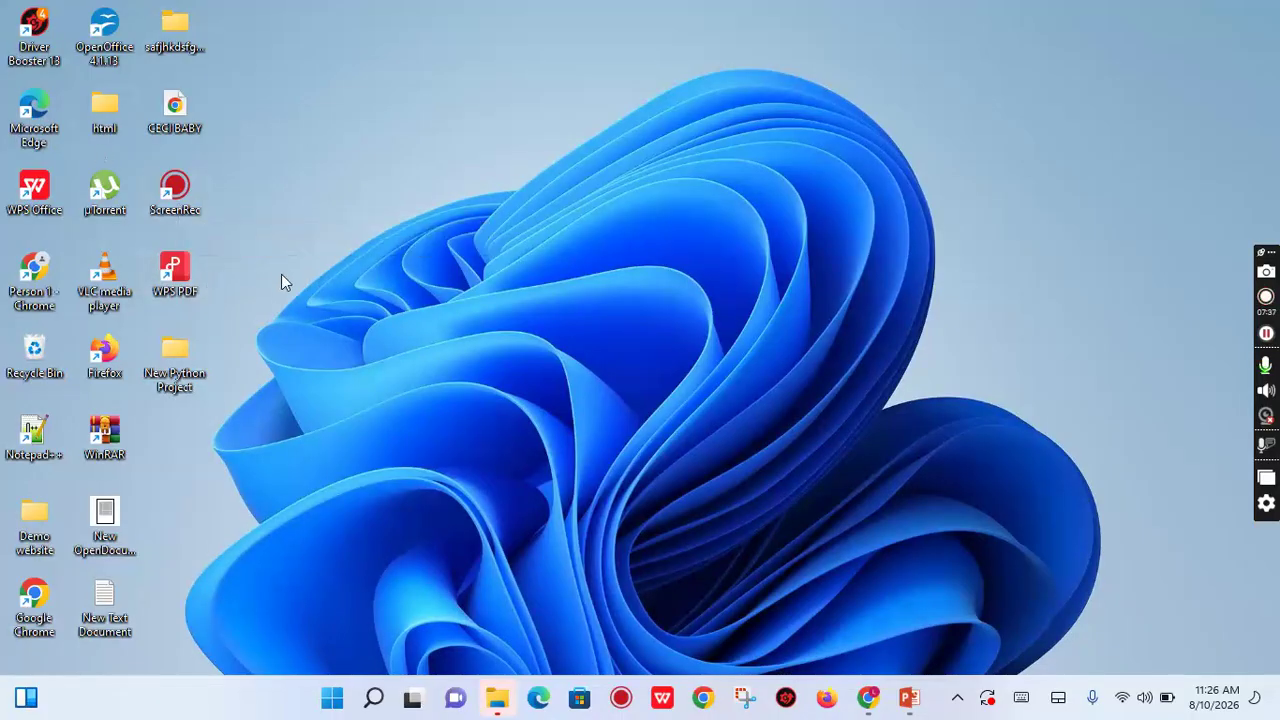
pyautogui.click(497, 700)
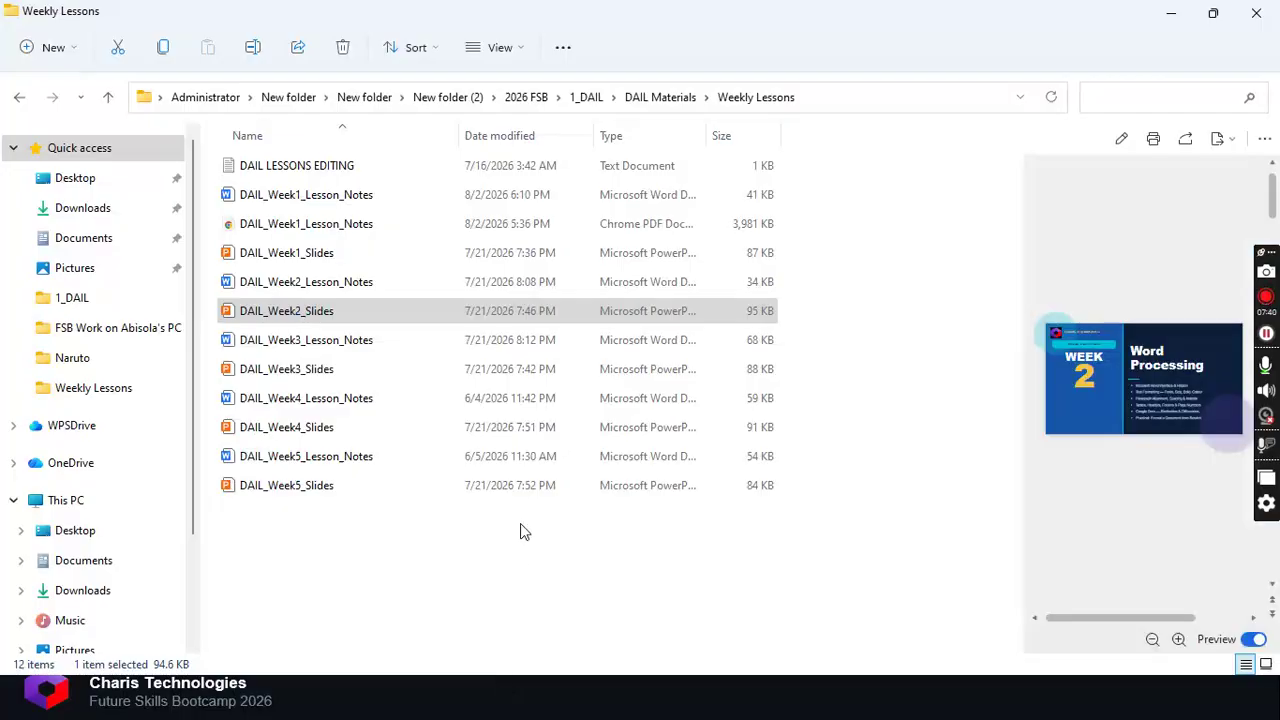
pyautogui.click(1257, 10)
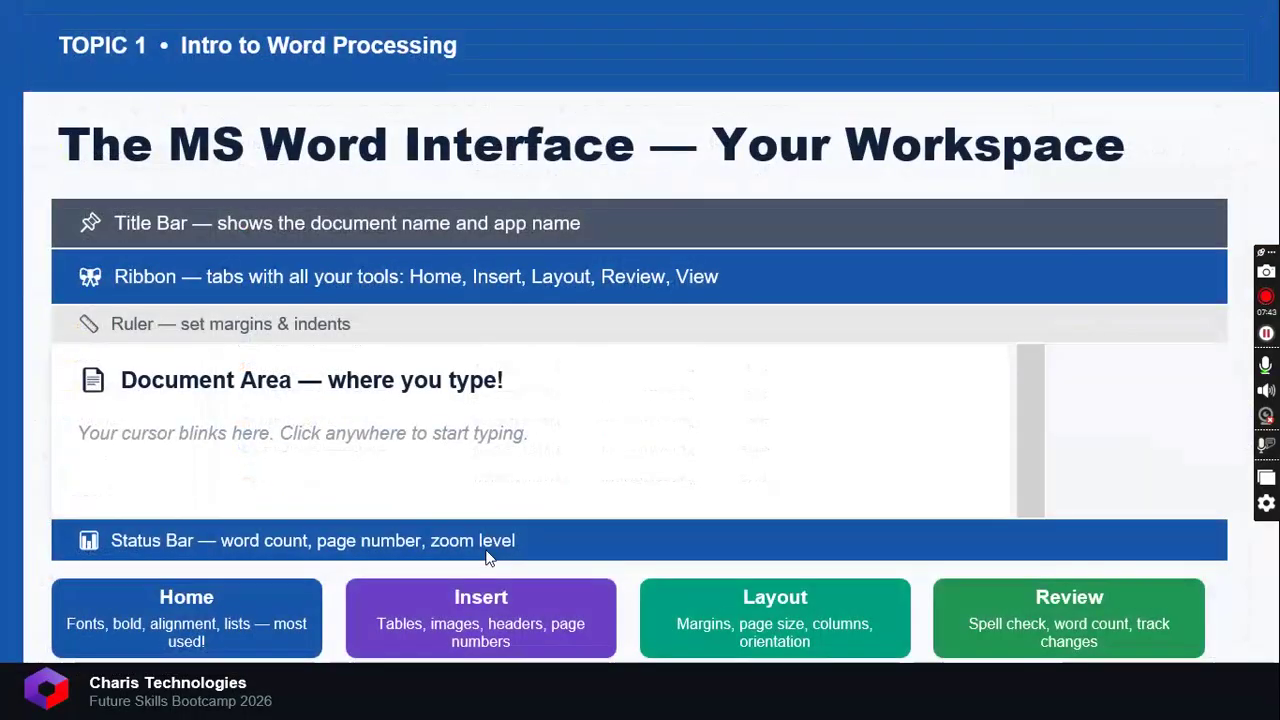
pyautogui.press('super+d')
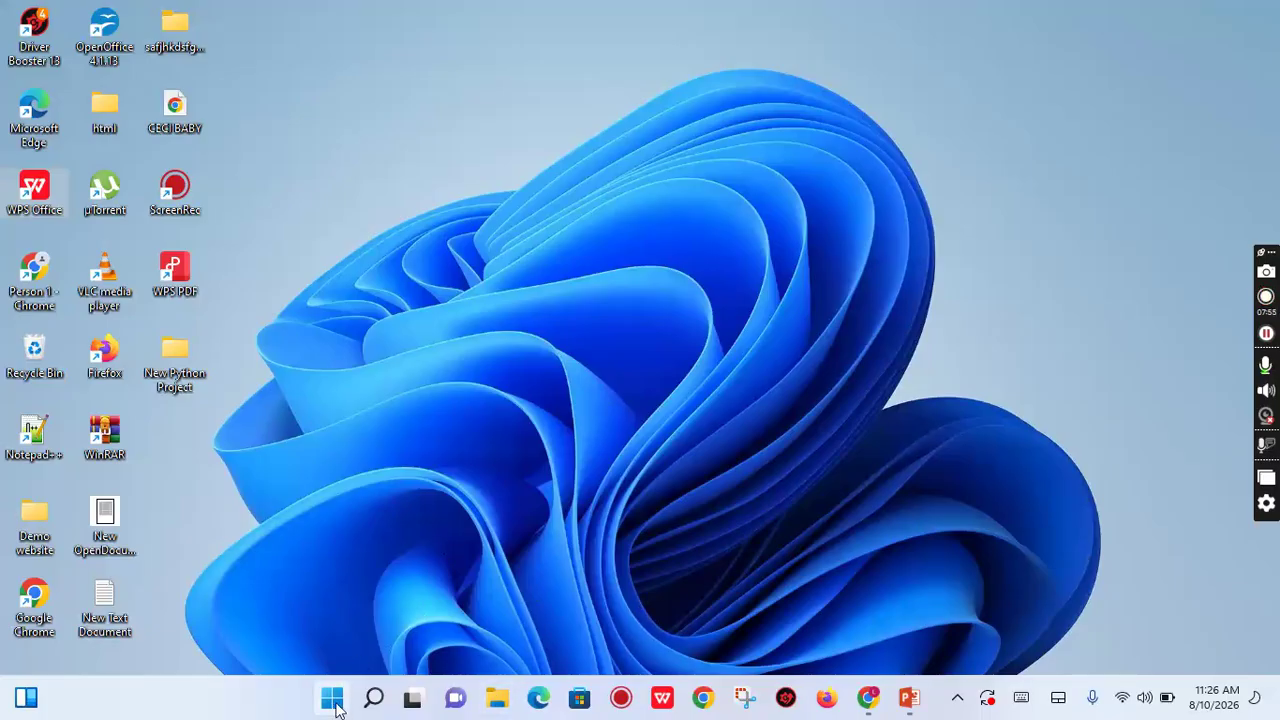
# Open the DAIL Handbook Word document from the 1_DAIL folder in File Explorer.
pyautogui.hotkey('alt', 'Tab')
pyautogui.hotkey('alt', 'Tab')
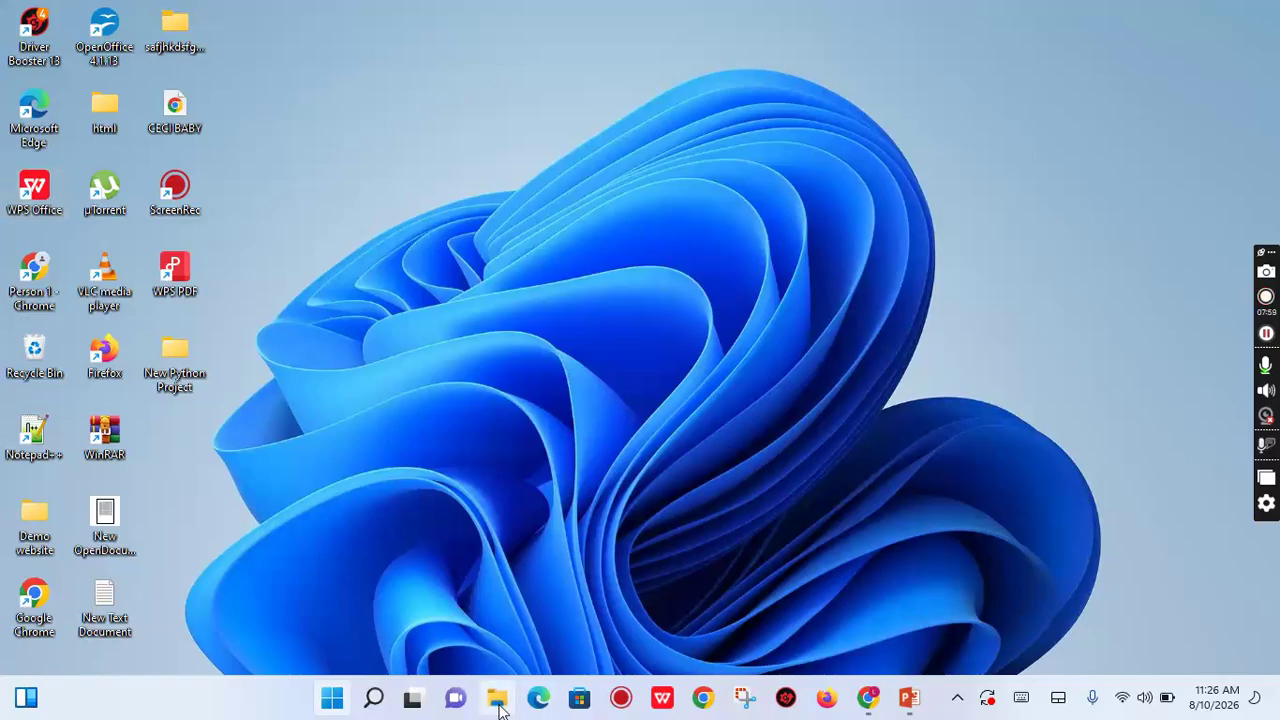
pyautogui.hotkey('alt', 'Tab')
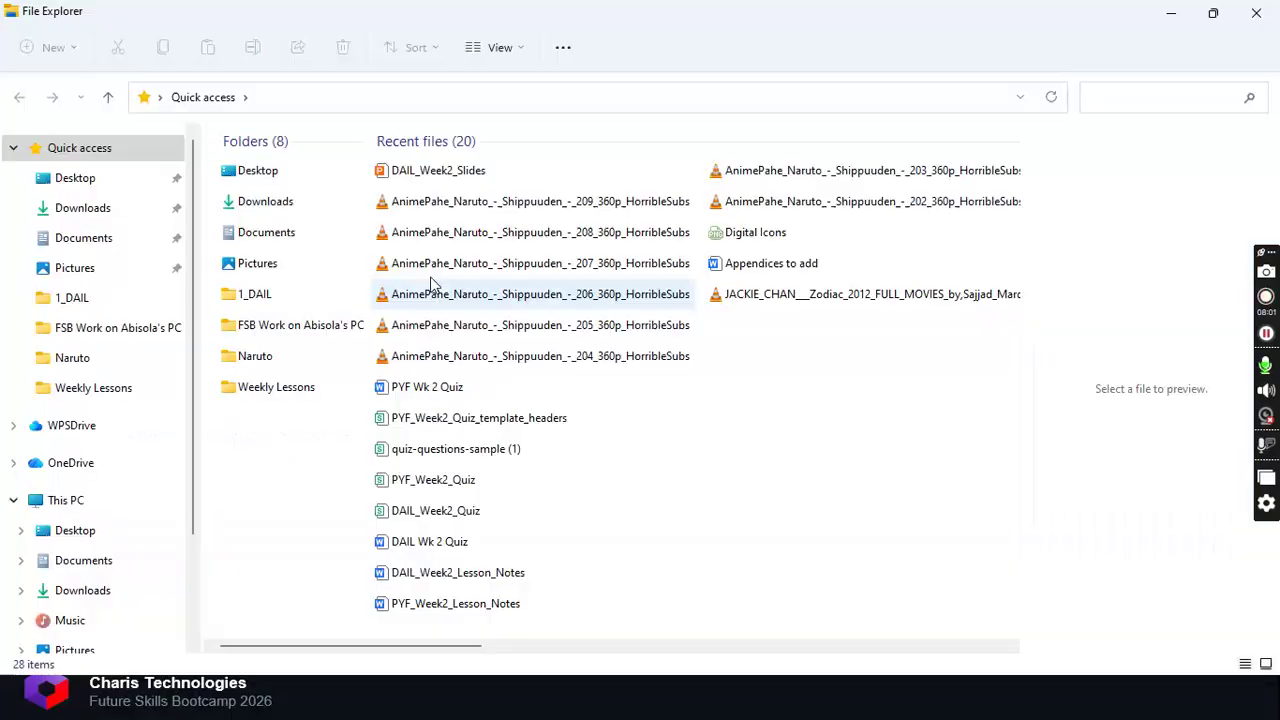
pyautogui.click(268, 303)
pyautogui.doubleClick(267, 300)
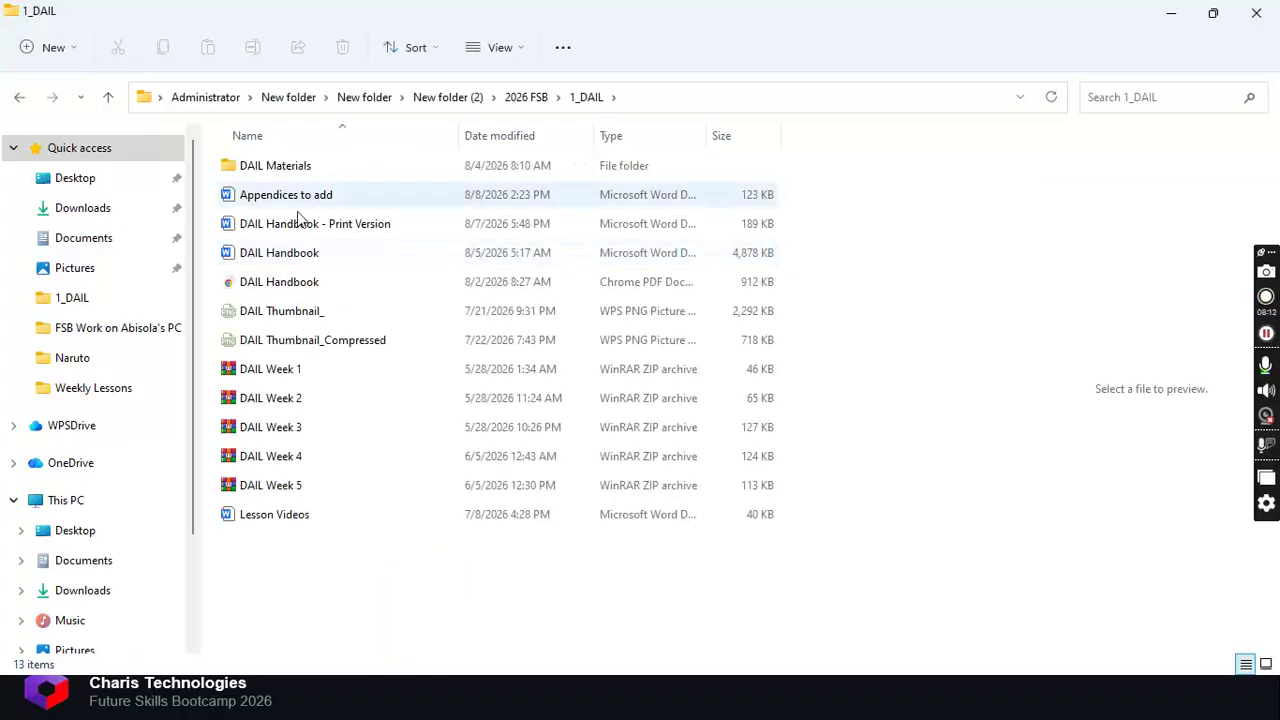
pyautogui.click(297, 258)
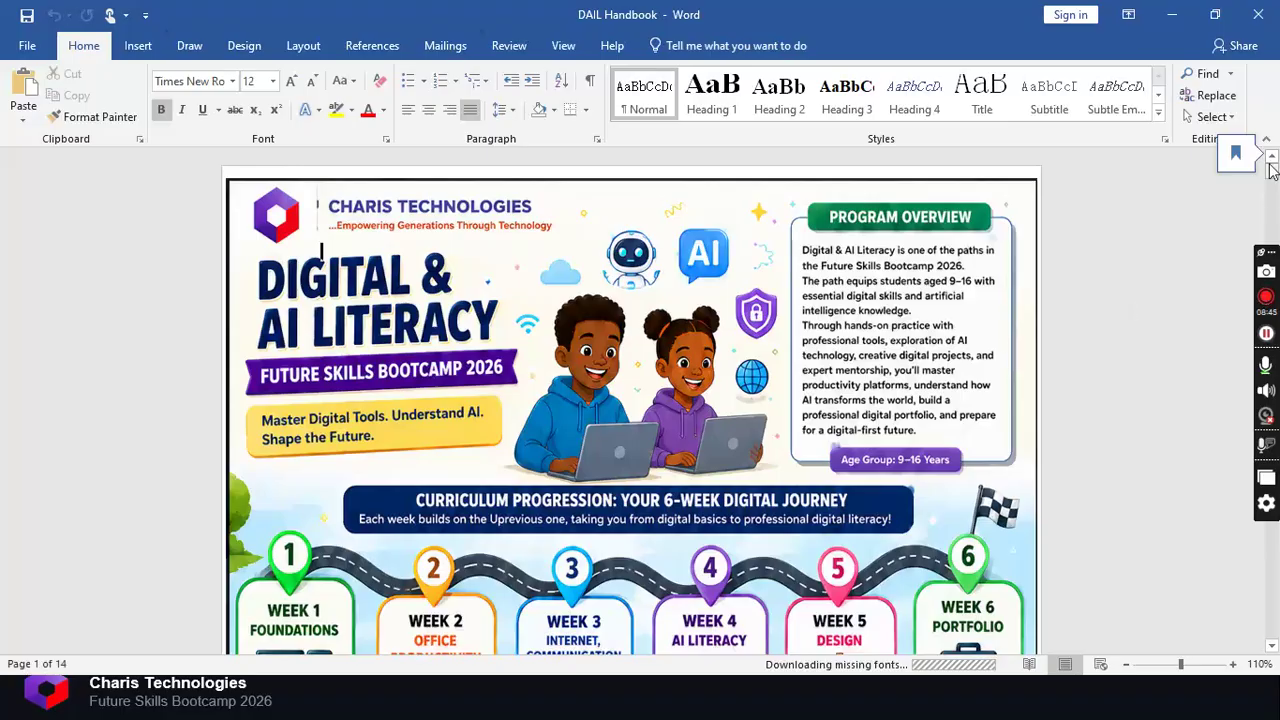
# Create a new blank Word document, close the DAIL Handbook and bring the blank document to the front.
pyautogui.click(1009, 332)
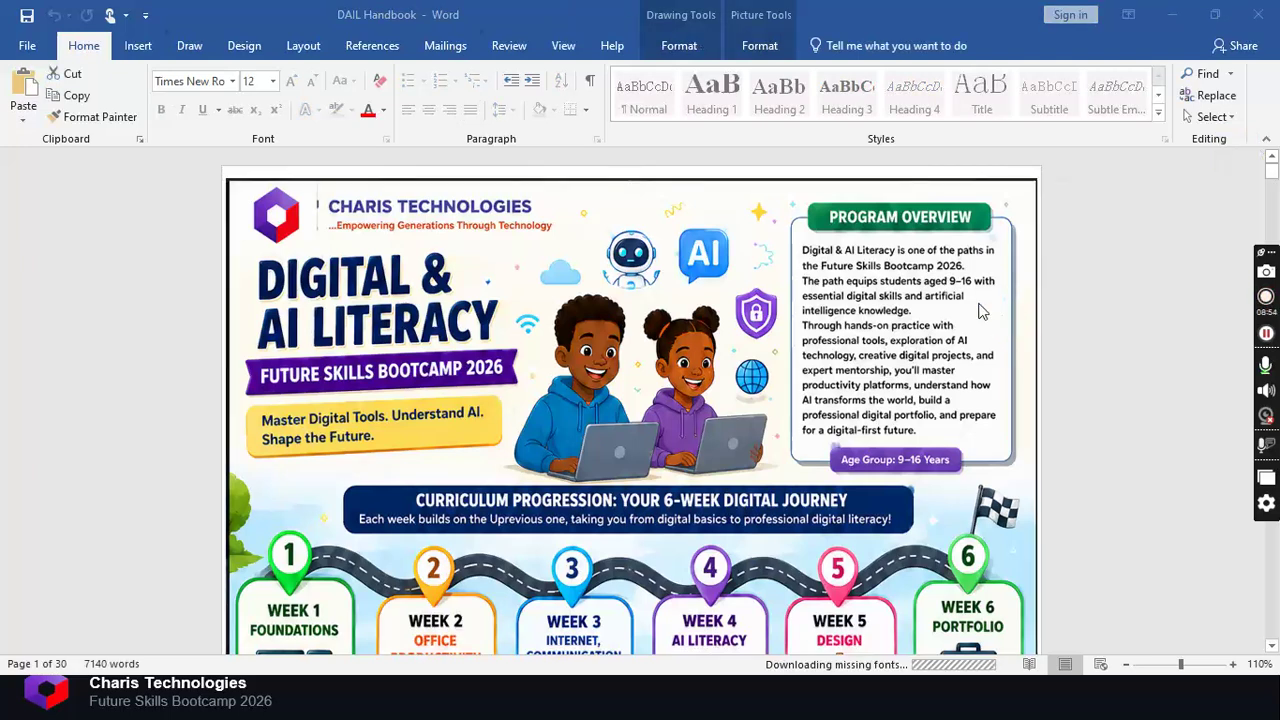
pyautogui.hotkey('ctrl', 'n')
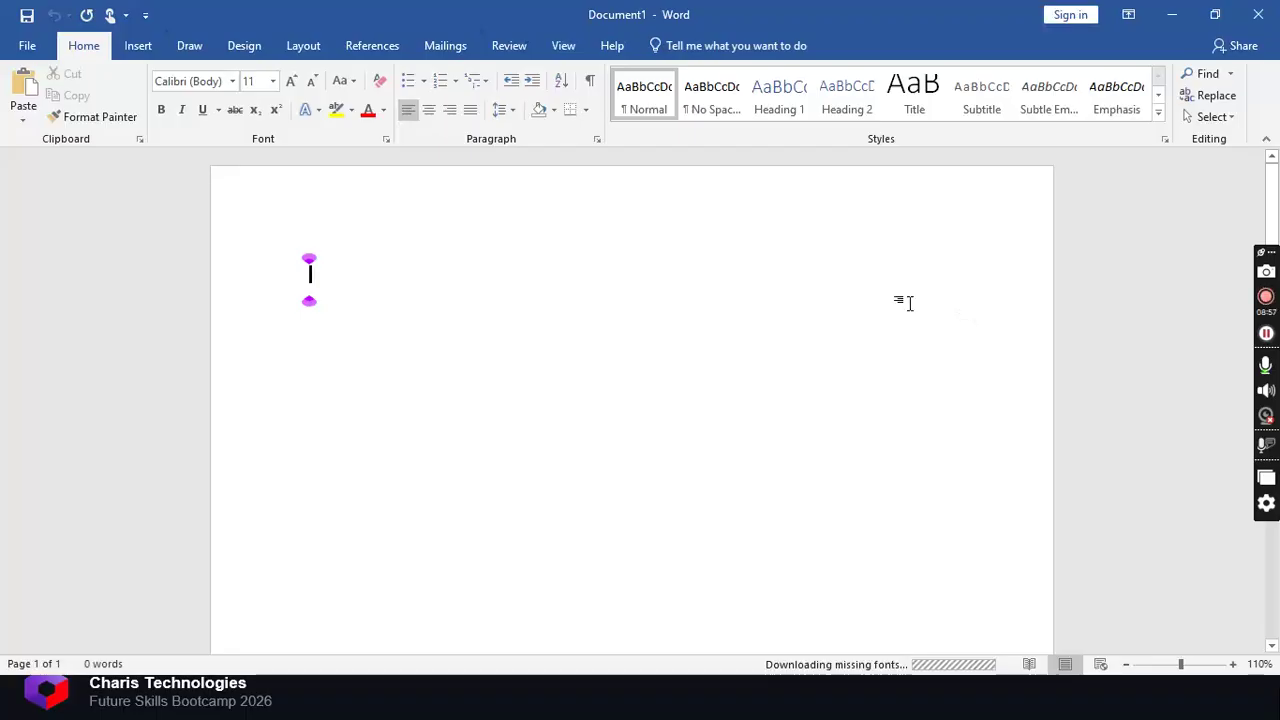
pyautogui.click(1163, 12)
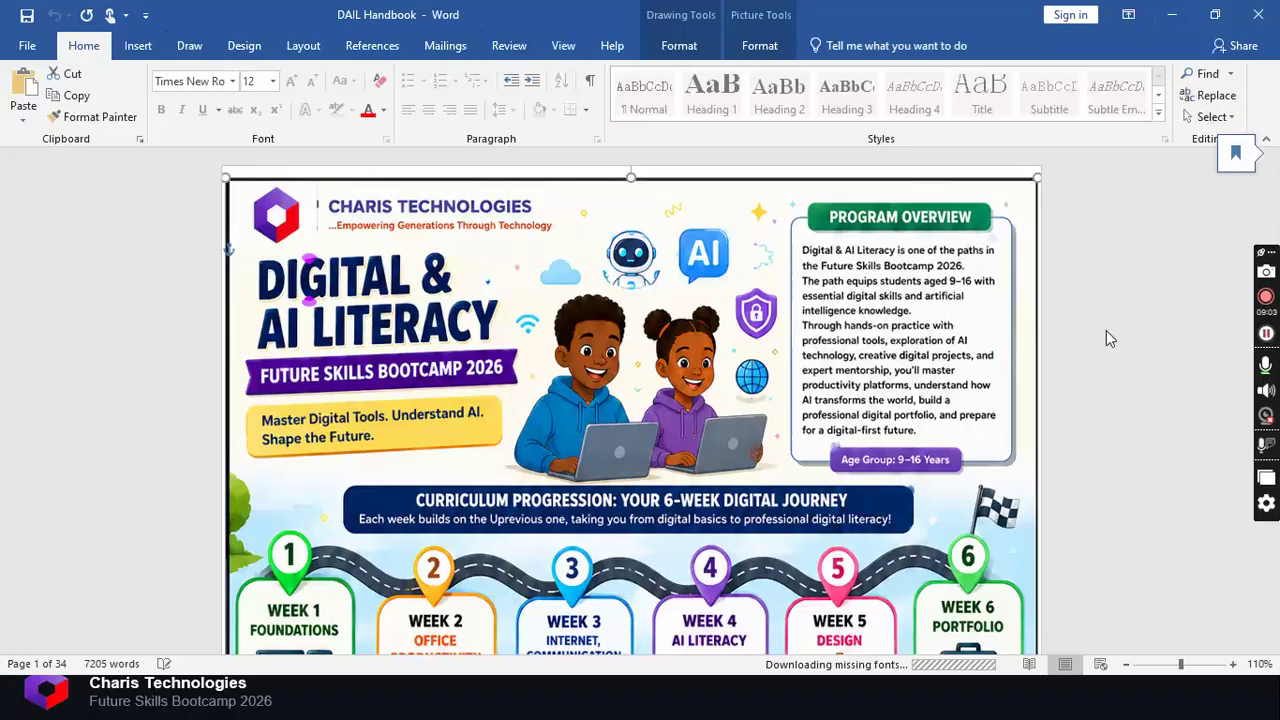
pyautogui.hotkey('alt', 'F4')
pyautogui.press('super+d')
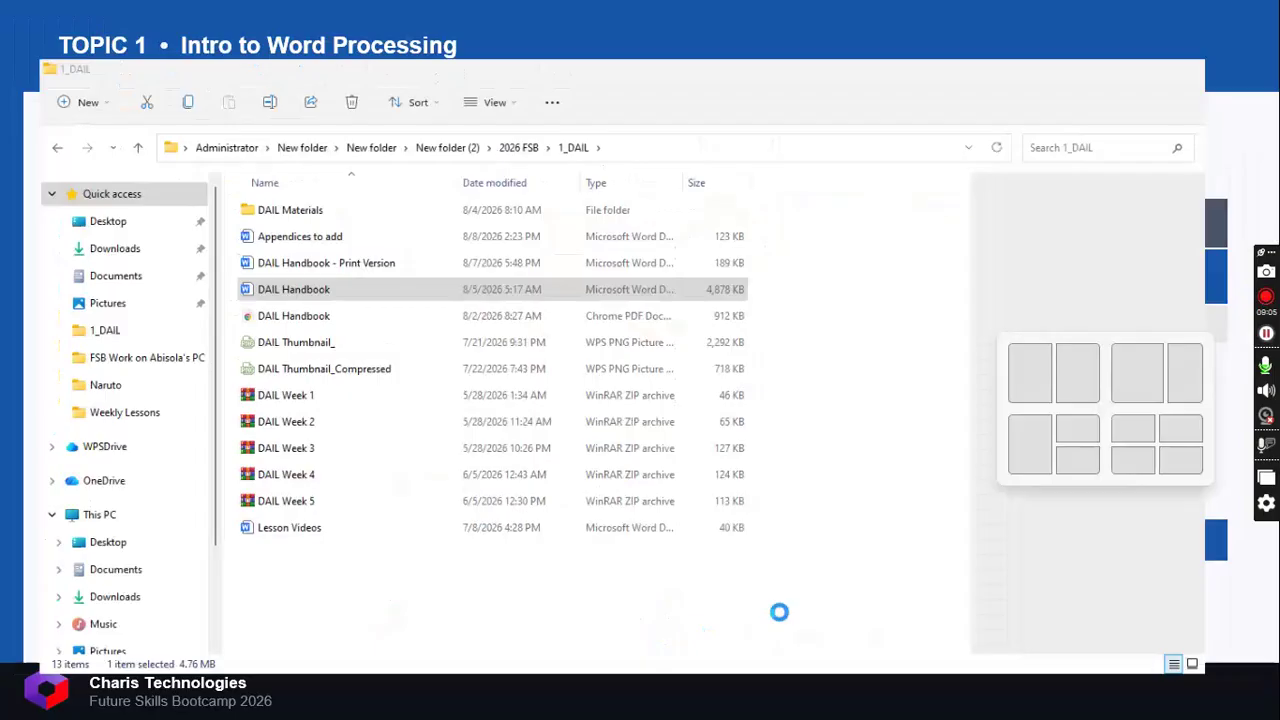
pyautogui.click(908, 697)
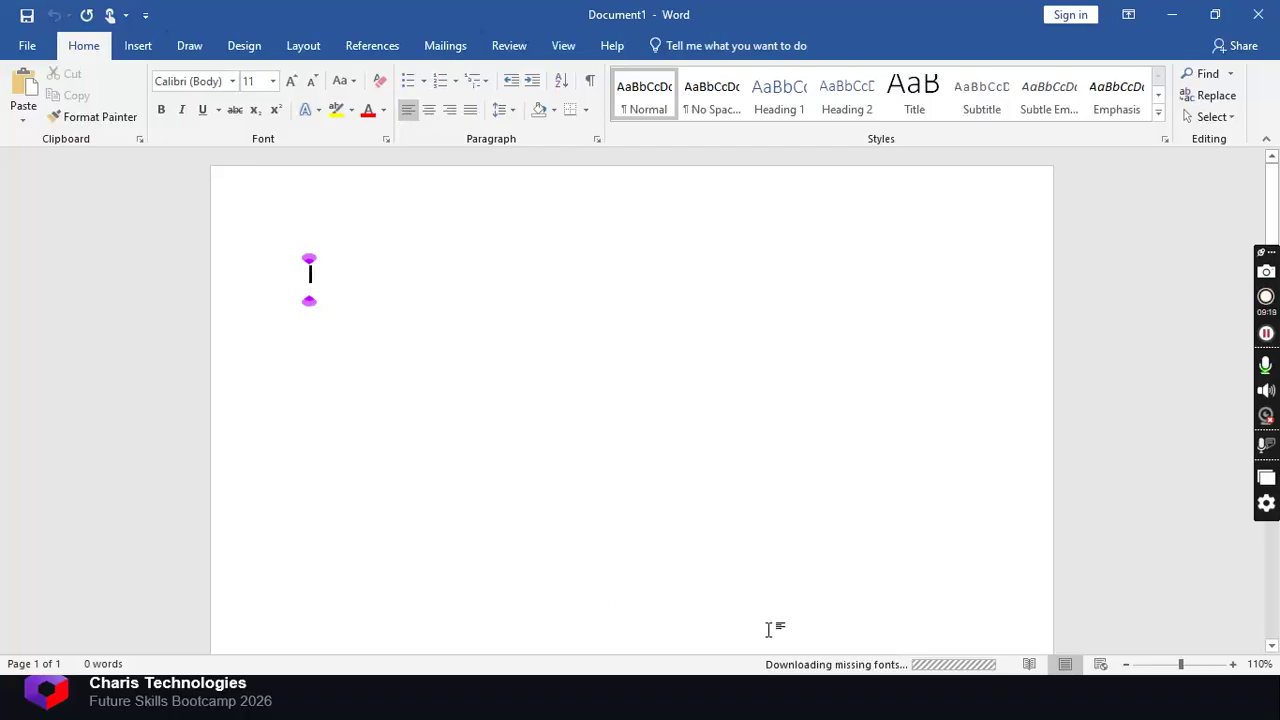
# Switch to the Google Meet call to check the slide being presented.
pyautogui.press('super+d')
pyautogui.moveTo(865, 710)
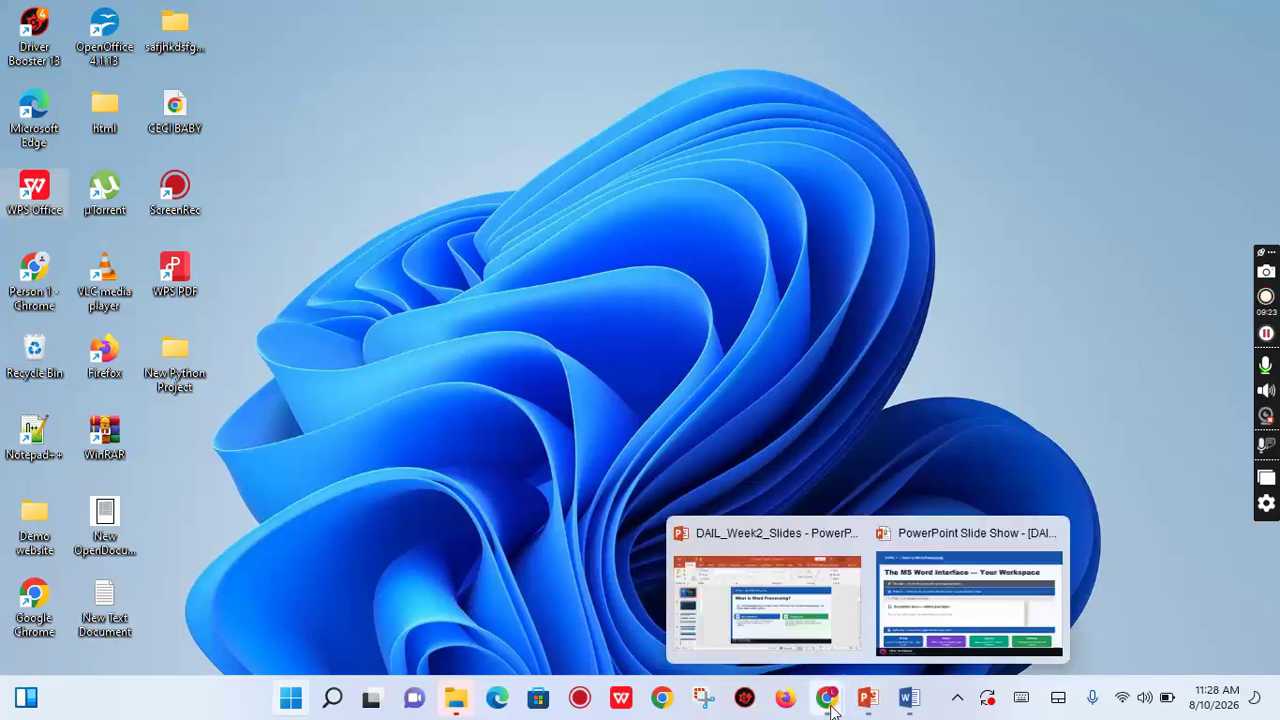
pyautogui.click(725, 600)
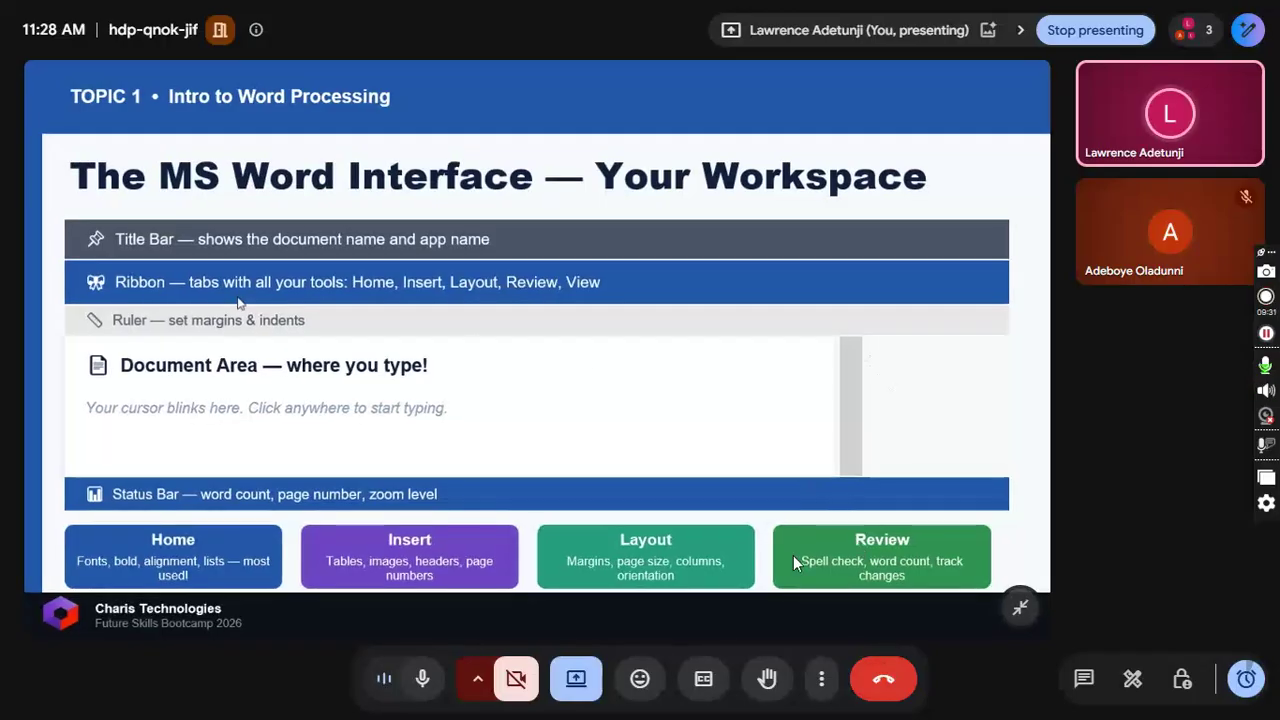
# Return to the blank Word document and show the class the File info page and the Insert and Home commands.
pyautogui.press('super+d')
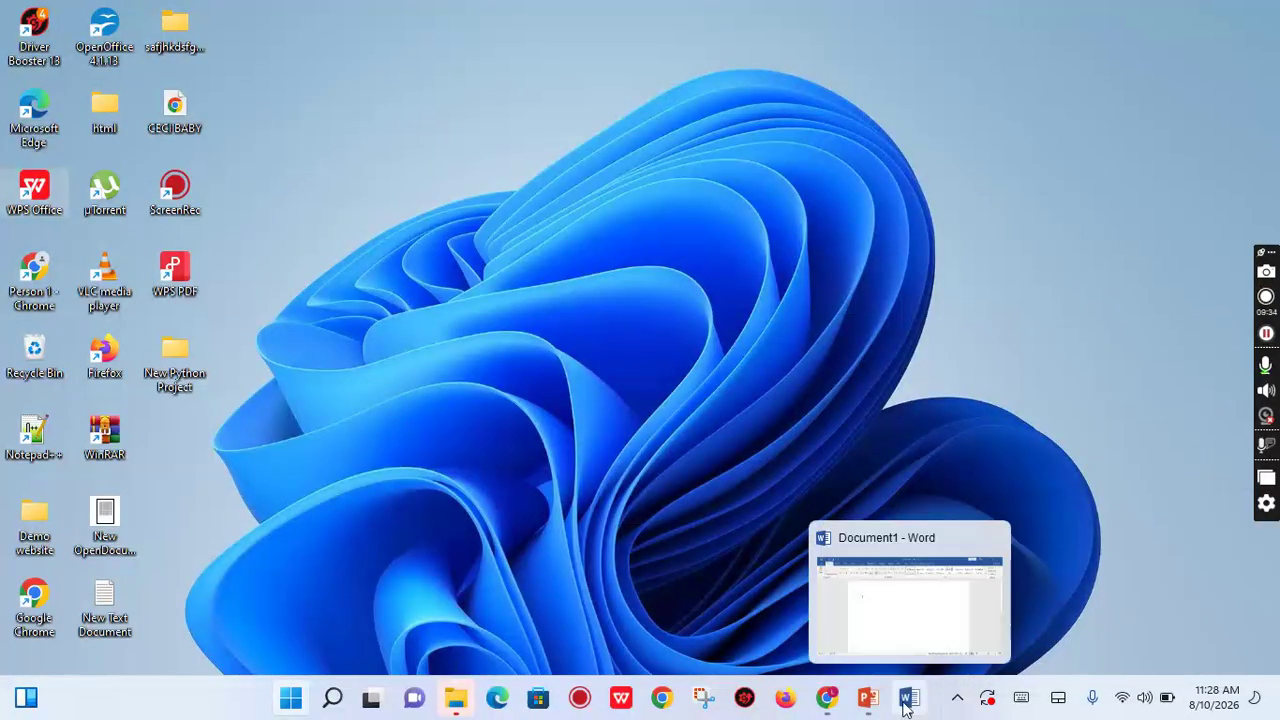
pyautogui.click(905, 705)
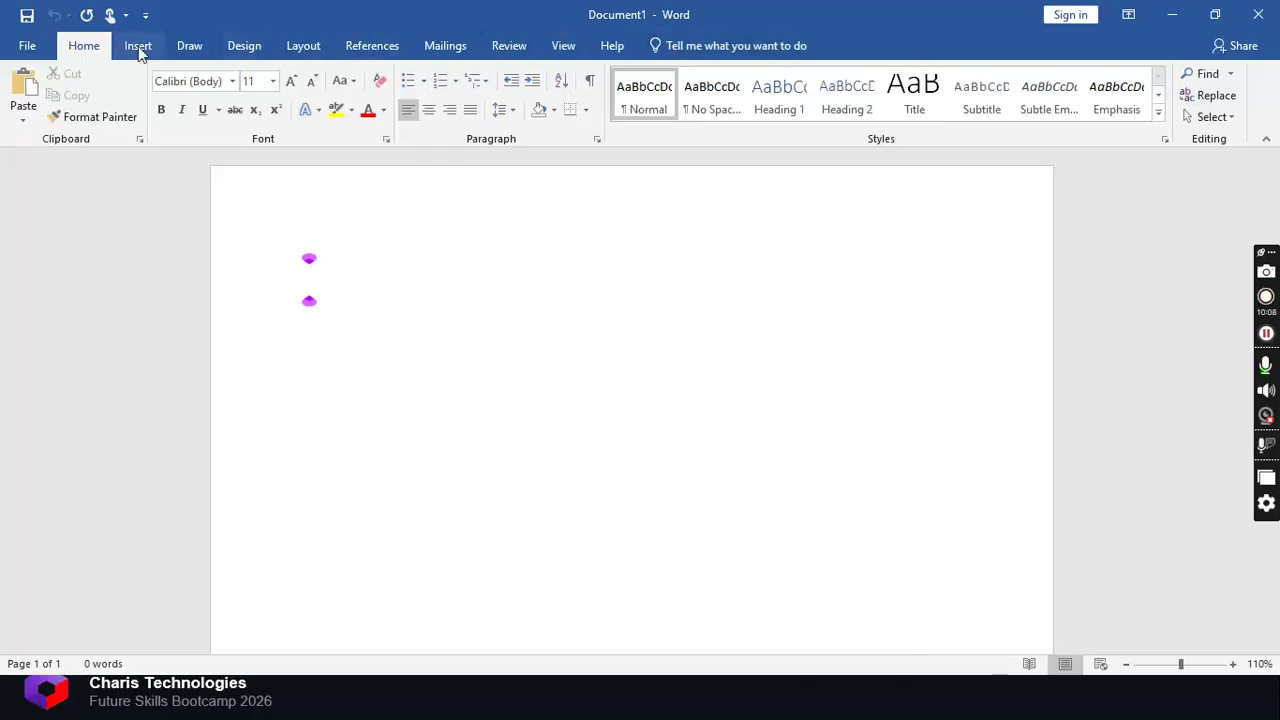
pyautogui.click(30, 47)
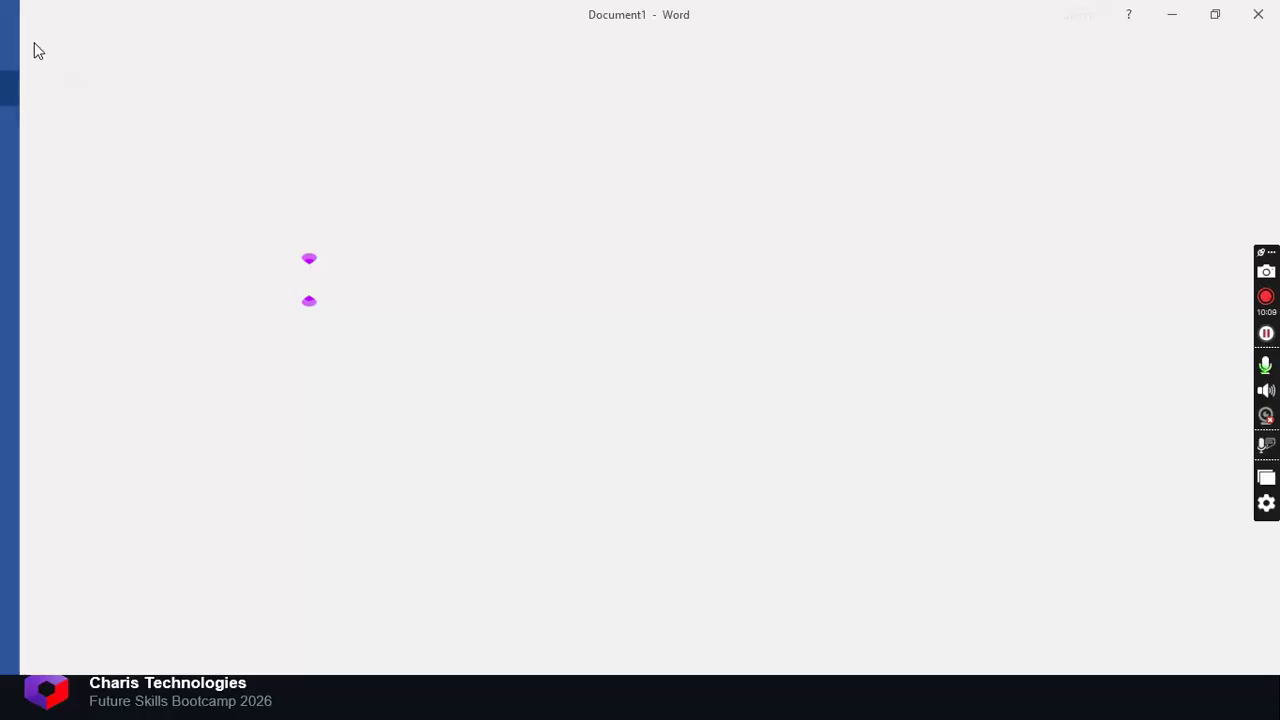
pyautogui.click(42, 38)
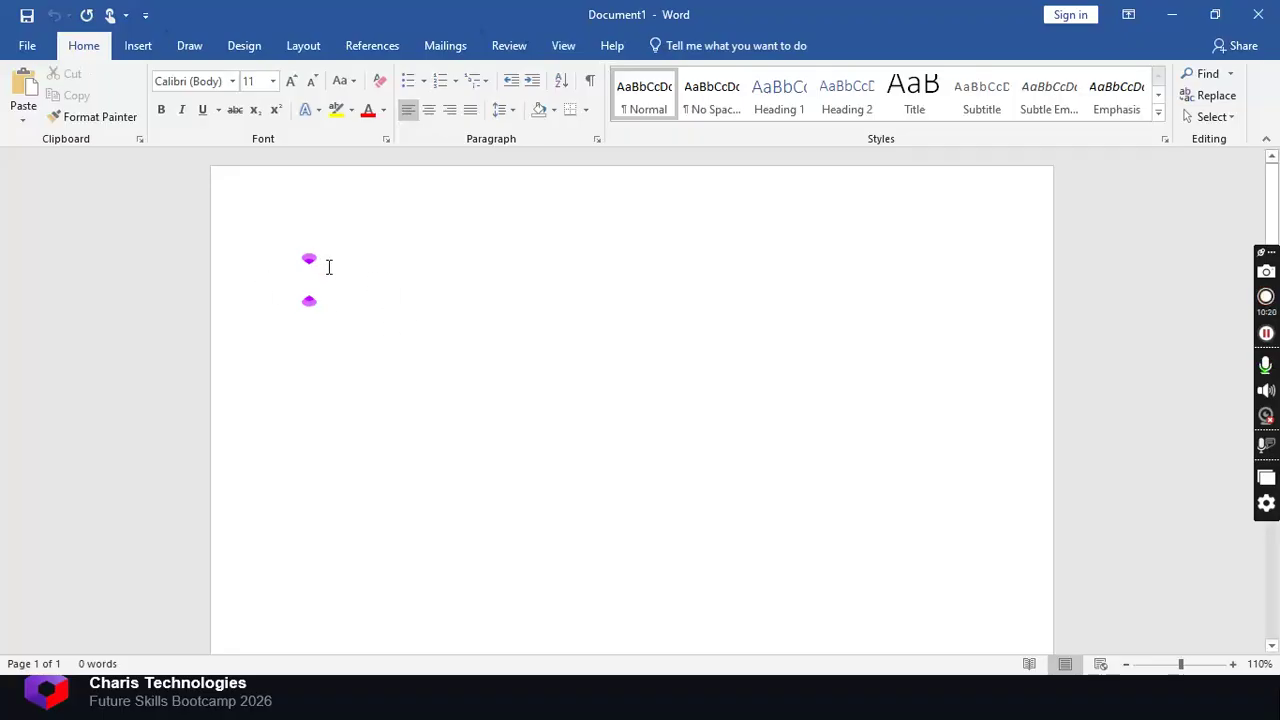
pyautogui.click(149, 46)
pyautogui.click(86, 46)
pyautogui.click(141, 44)
pyautogui.click(92, 44)
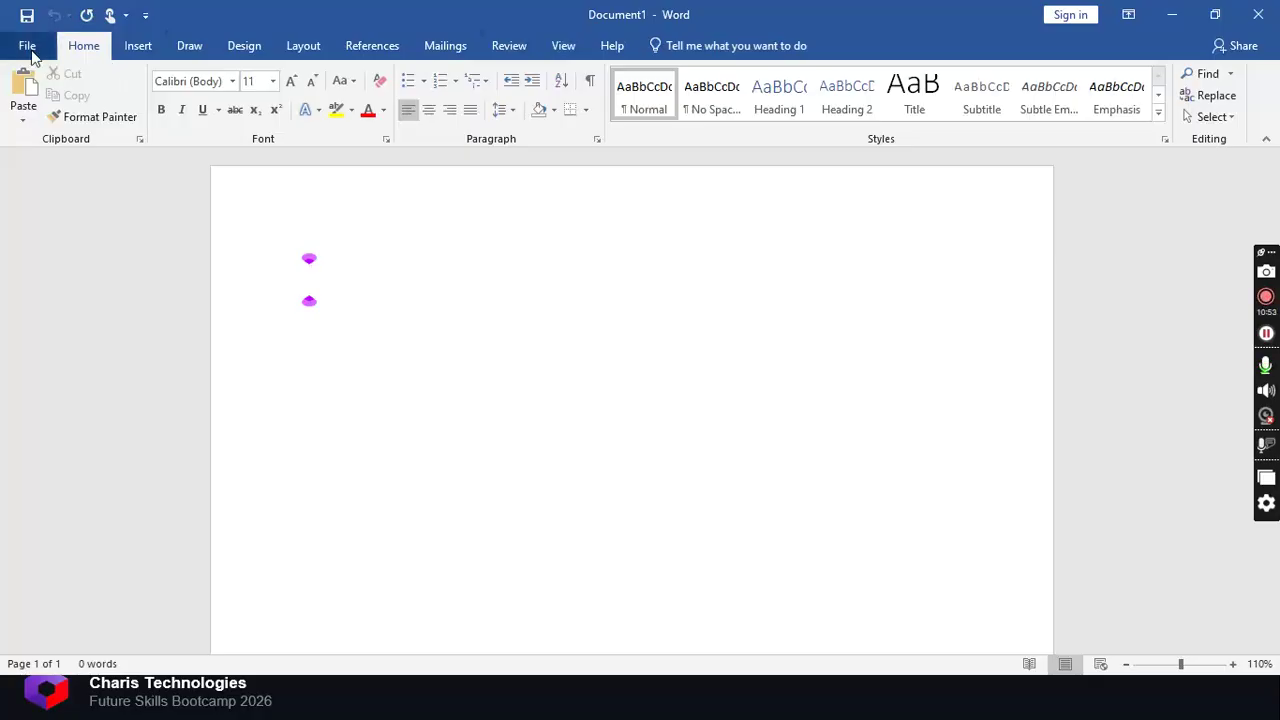
pyautogui.click(30, 46)
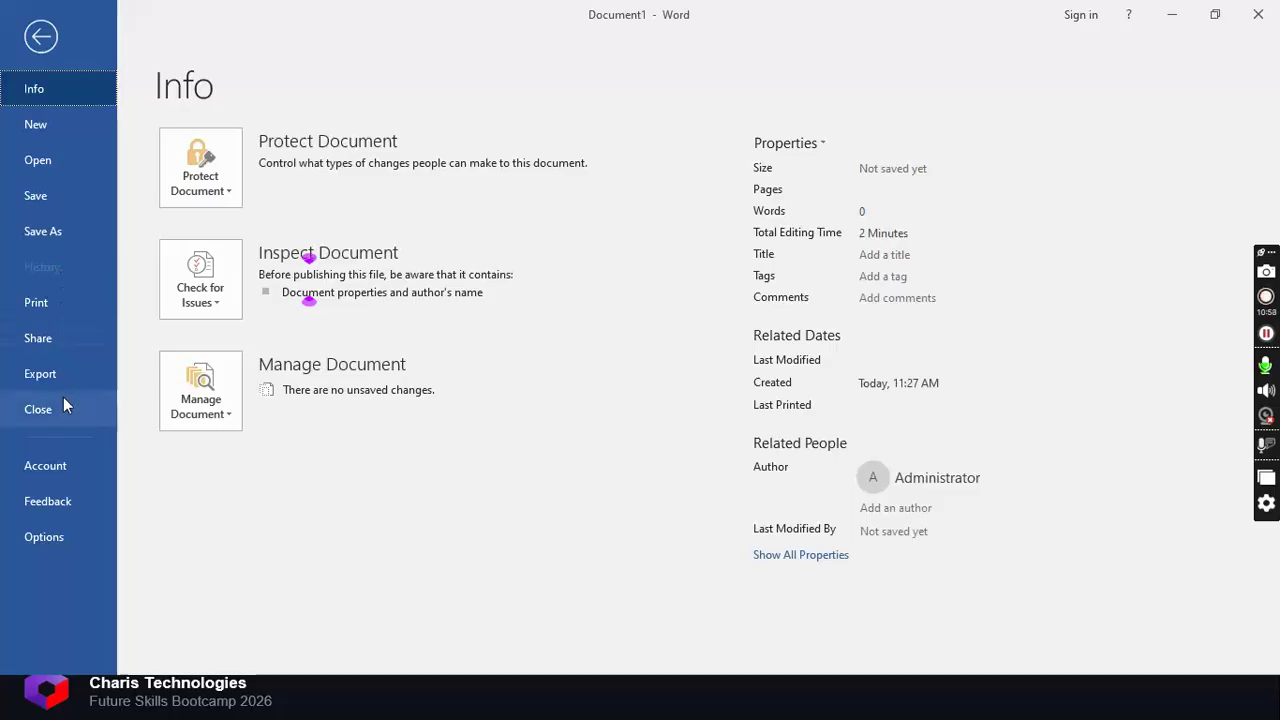
pyautogui.click(48, 38)
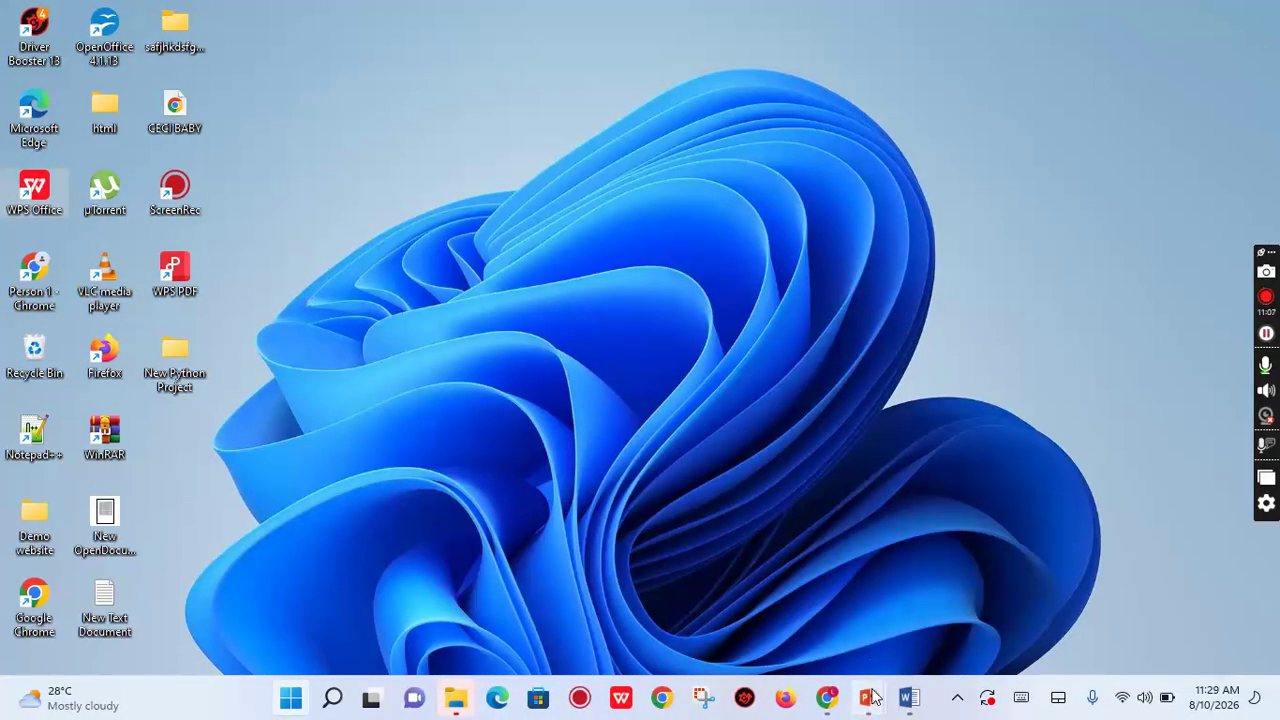
# Show the PowerPoint slide "The MS Word Interface — Your Workspace" and return to the blank Word document.
pyautogui.moveTo(872, 697)
pyautogui.click(940, 615)
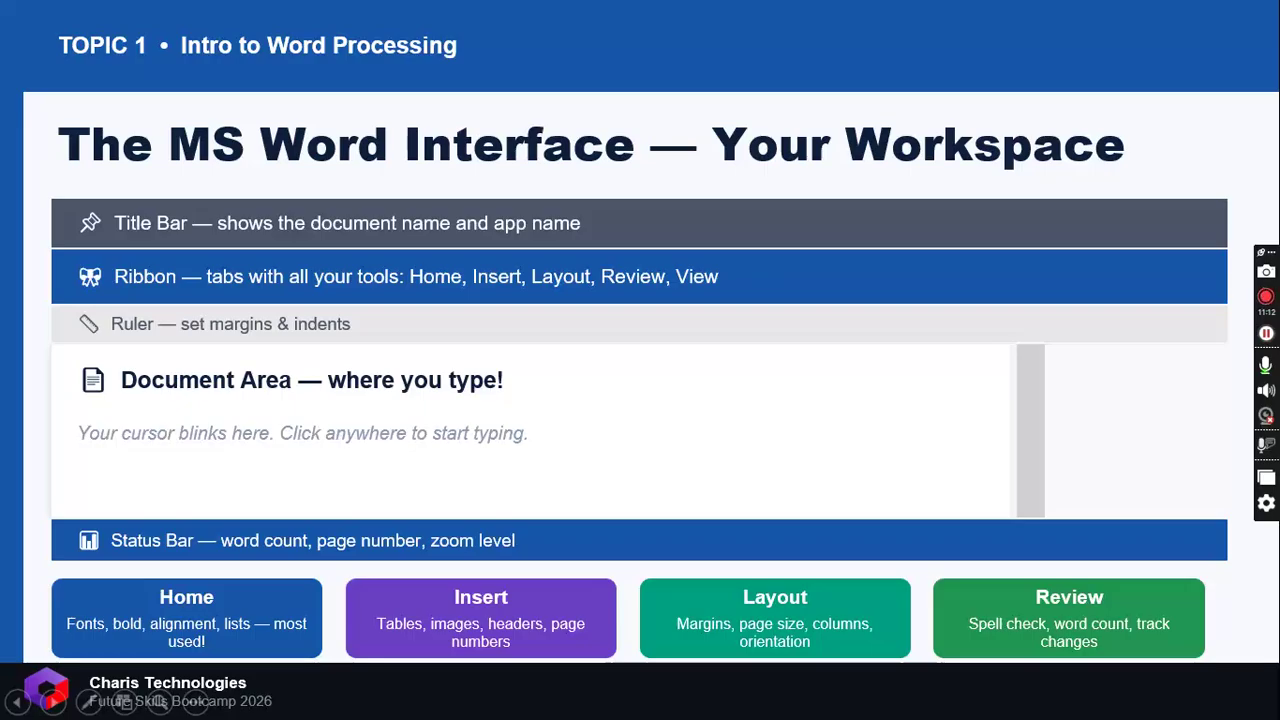
pyautogui.press('super+d')
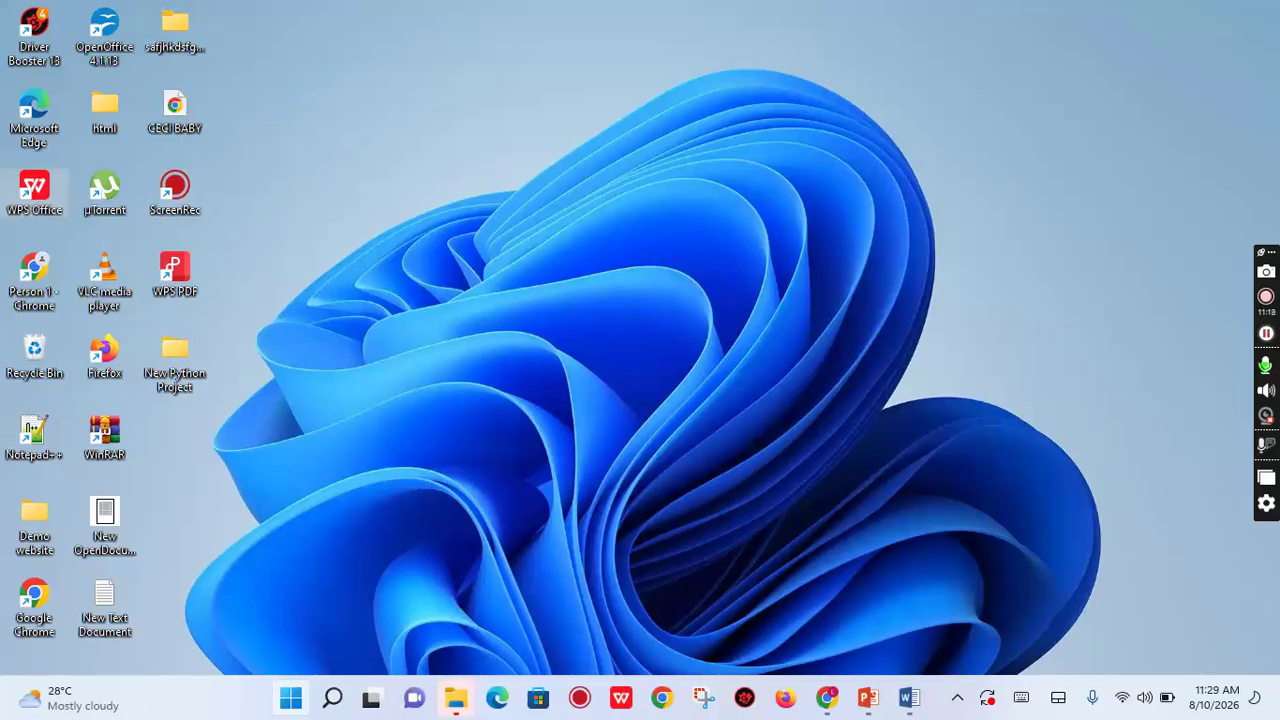
pyautogui.click(906, 700)
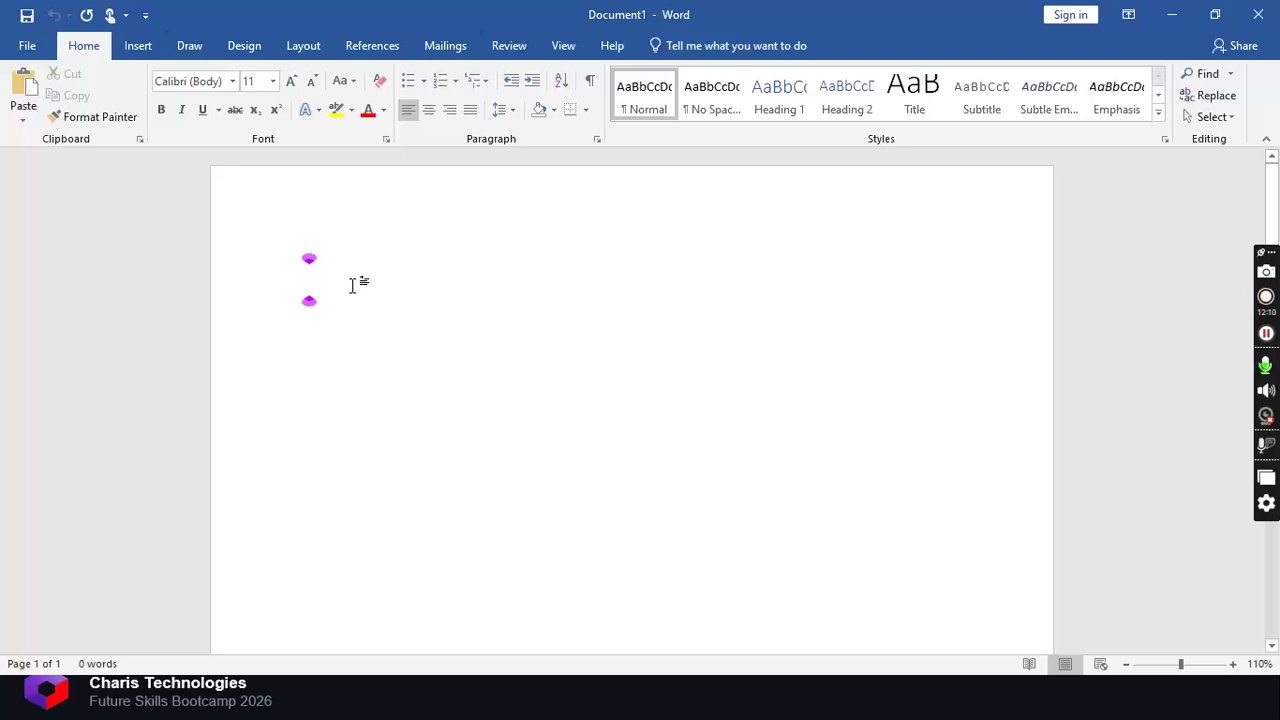
# Enter the sample text "hdshfjfdngkmkerdfgmkrtmnfdk" and set its font to Times New Roman.
pyautogui.write('hdshfjfdngkmkerdfgmk')
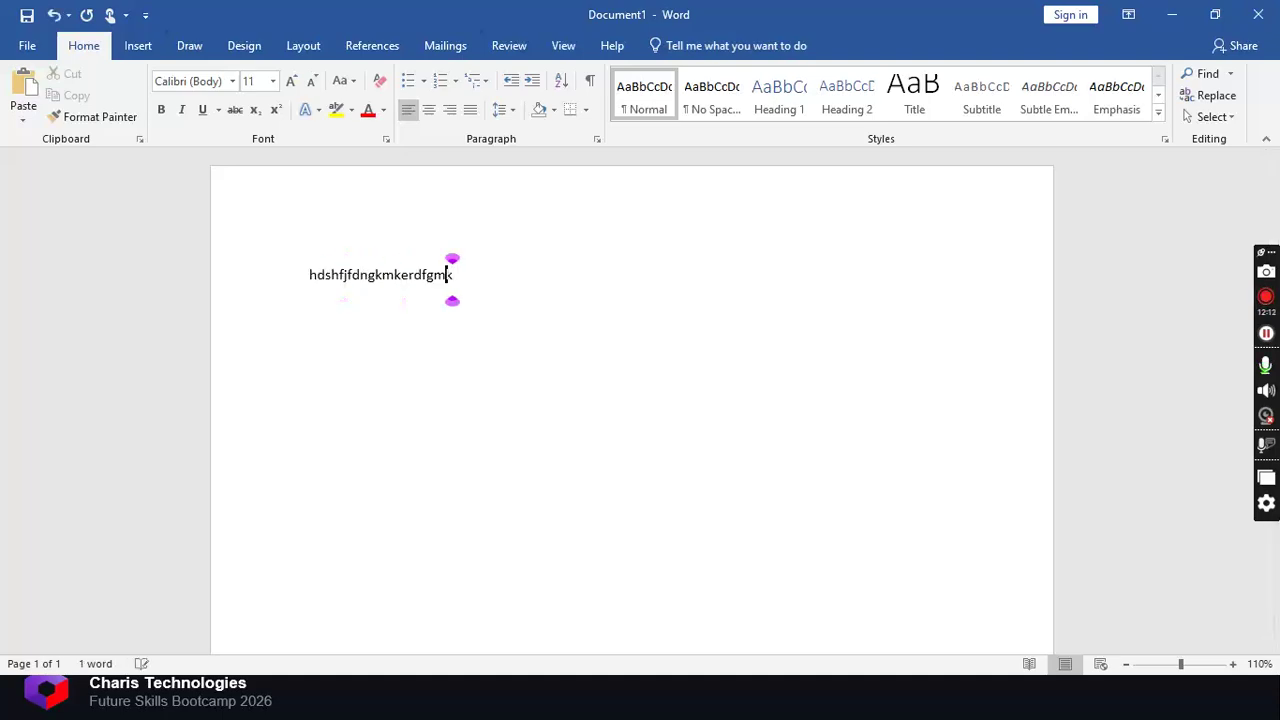
pyautogui.write('rtmnfdk')
pyautogui.hotkey('ctrl', 'a')
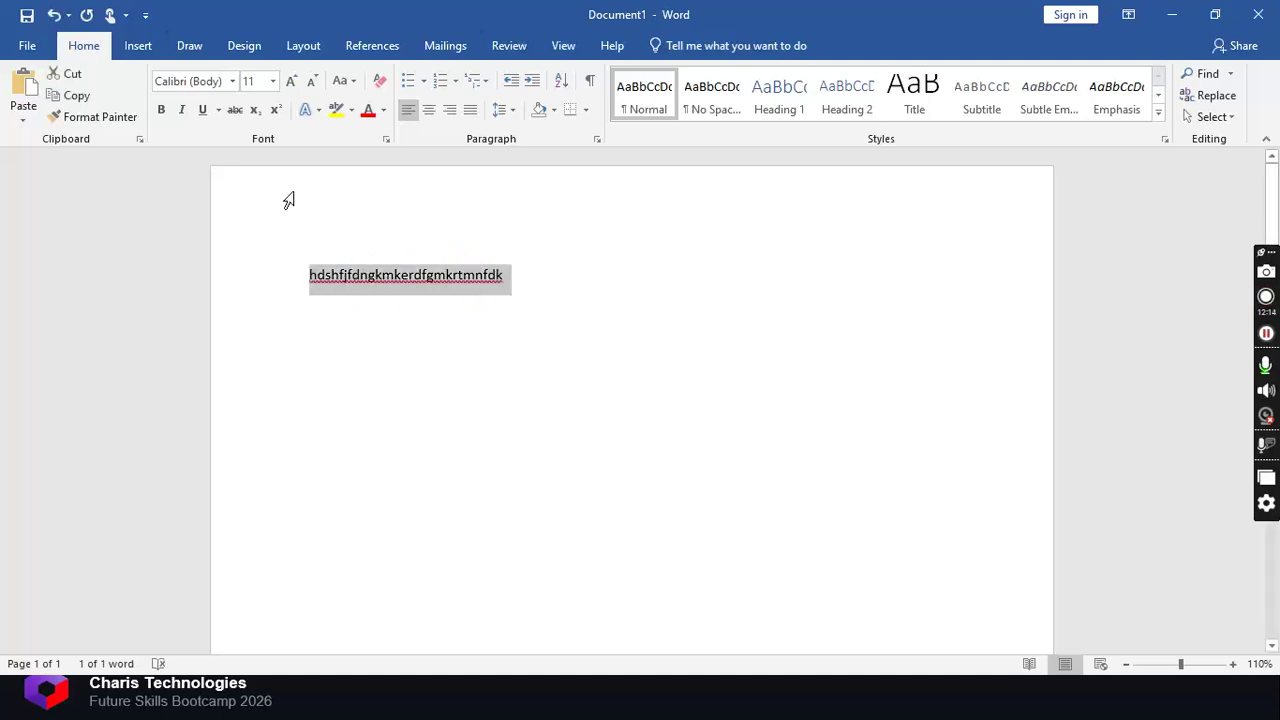
pyautogui.click(232, 84)
pyautogui.click(232, 84)
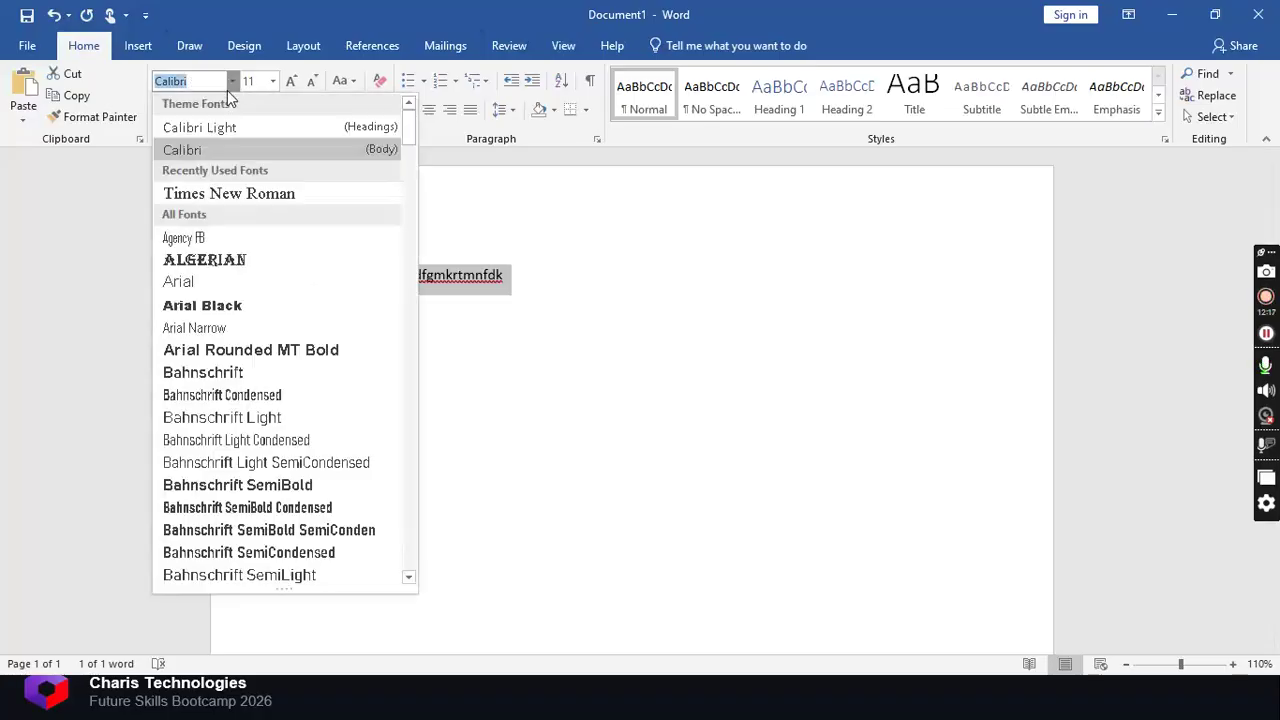
pyautogui.click(228, 194)
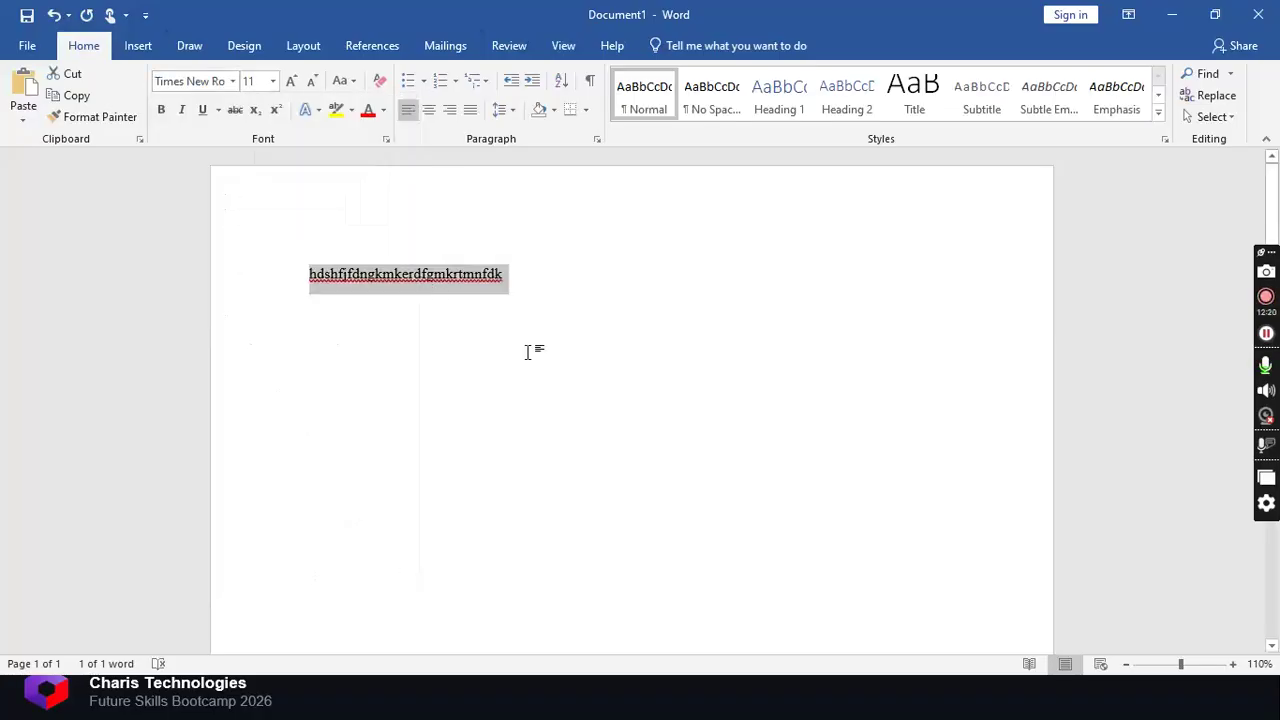
# Increase the sample line's font size to 18 and set its font to Calibri (Body).
pyautogui.click(535, 275)
pyautogui.click(545, 276)
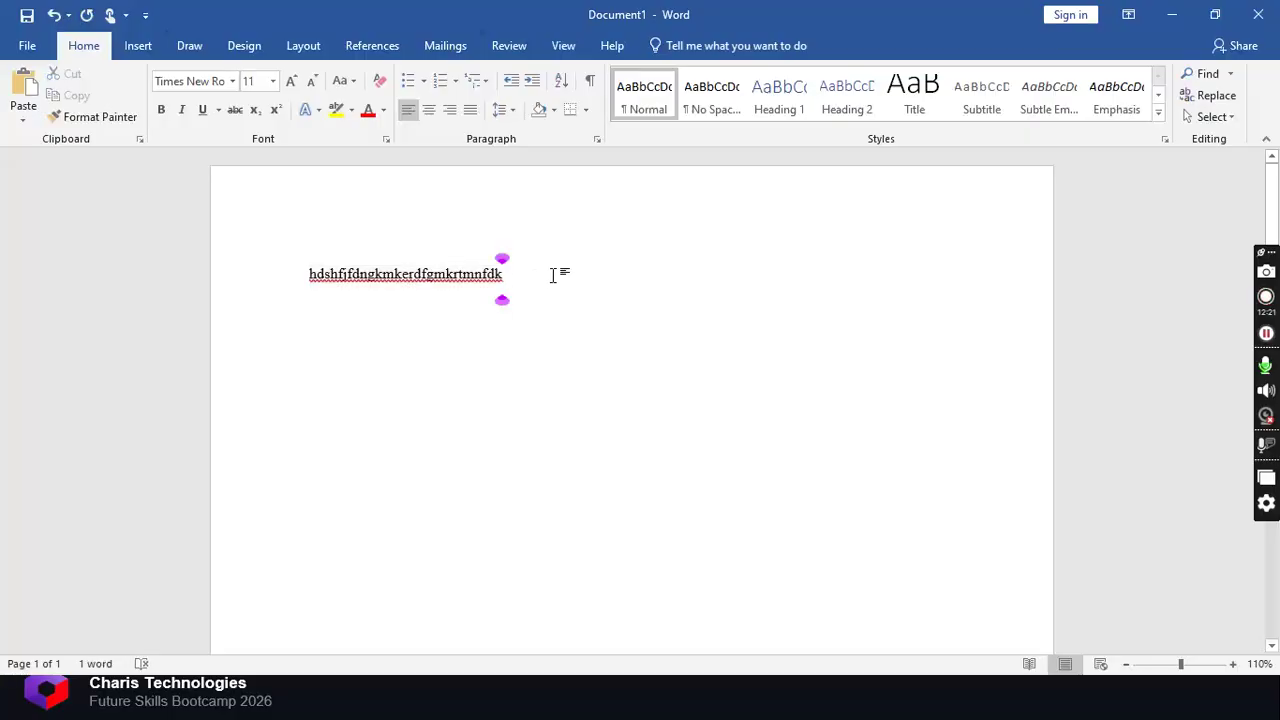
pyautogui.tripleClick(547, 278)
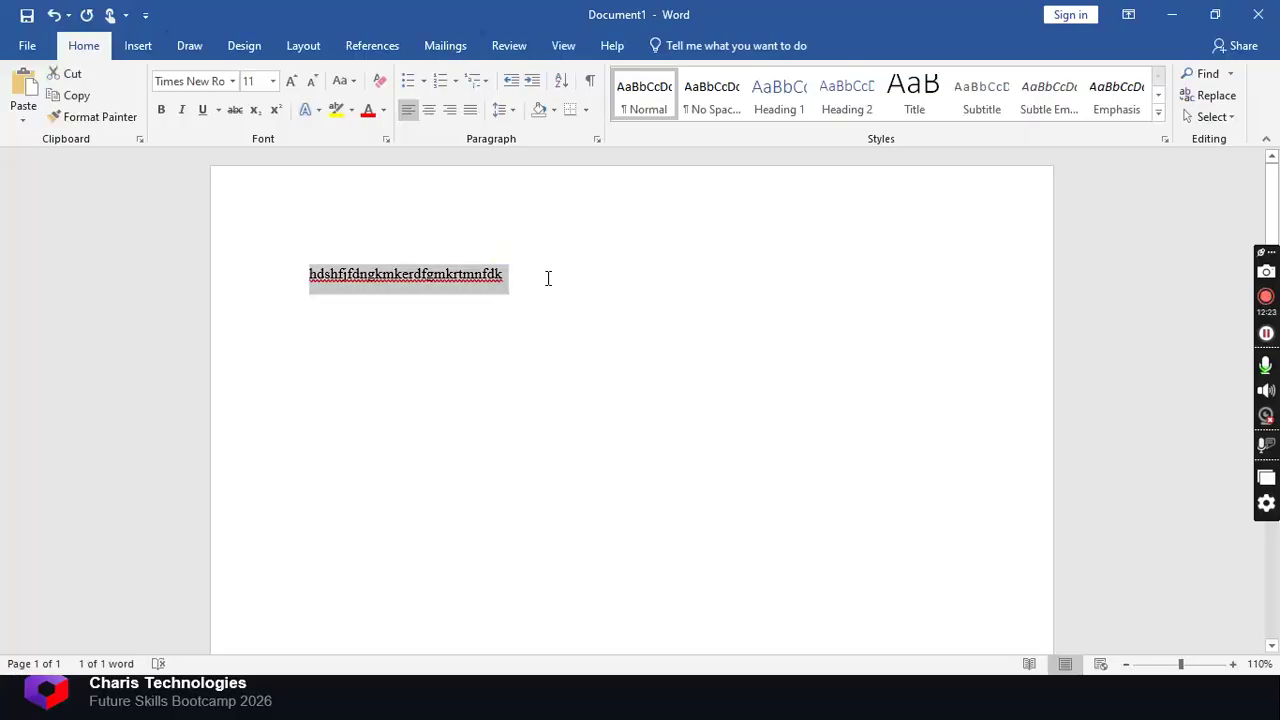
pyautogui.click(288, 88)
pyautogui.click(288, 88)
pyautogui.click(288, 88)
pyautogui.click(288, 88)
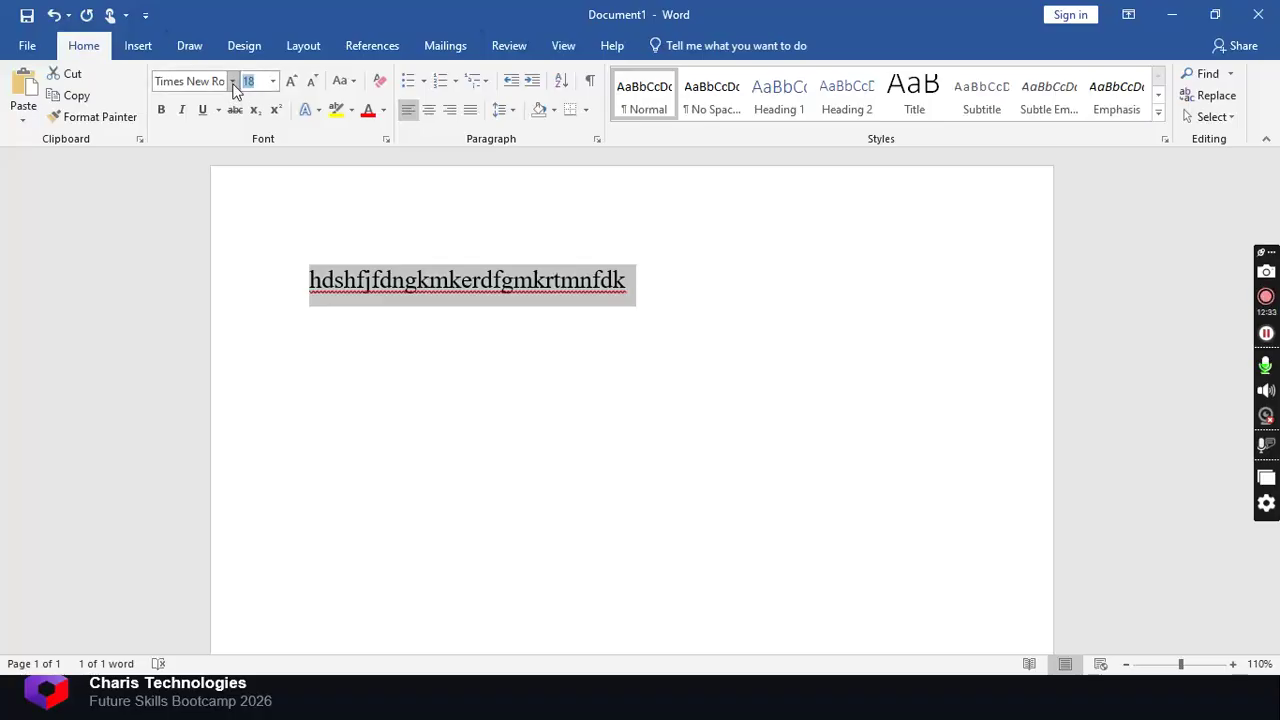
pyautogui.click(233, 82)
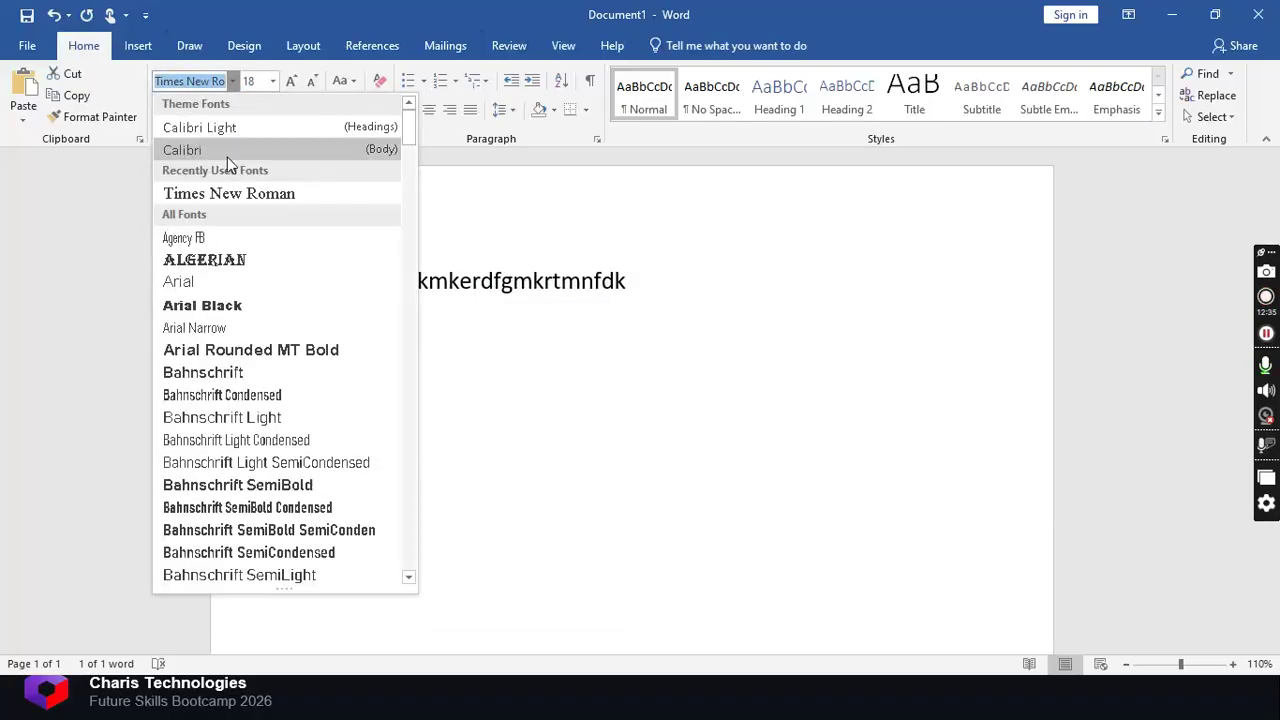
pyautogui.click(227, 155)
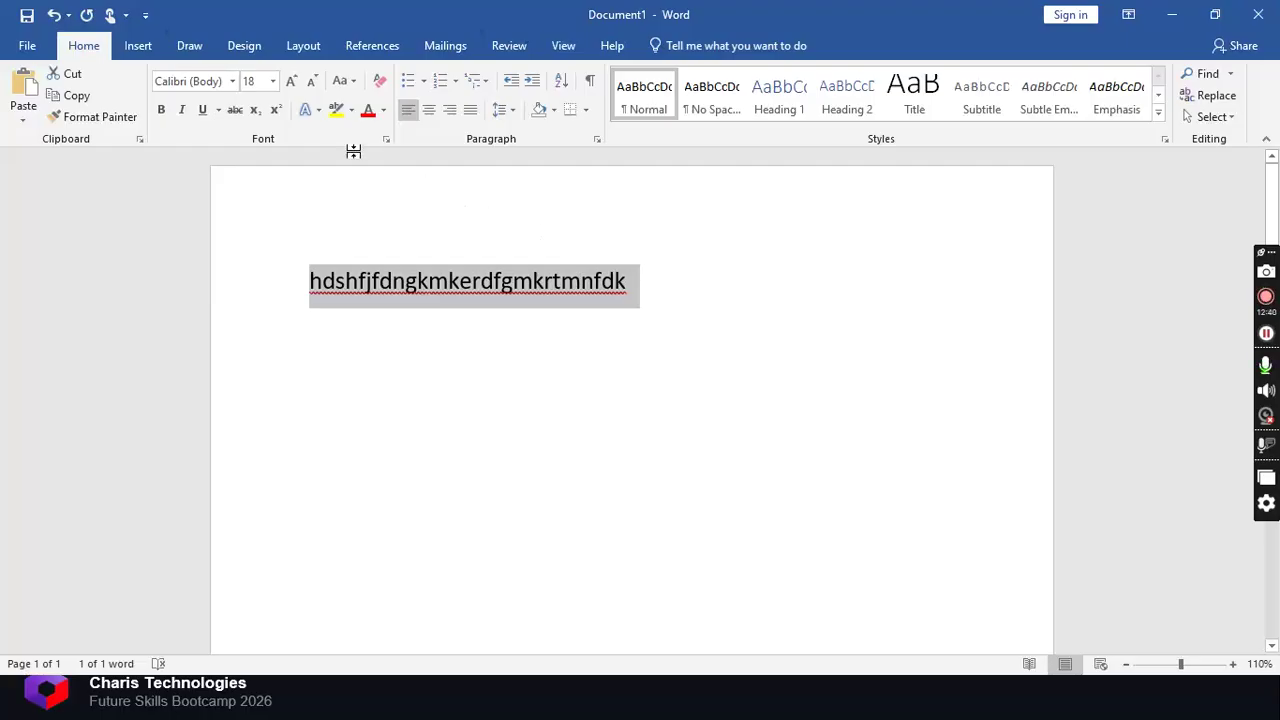
# Show the class the available fonts and font sizes for the selected sample line.
pyautogui.click(233, 82)
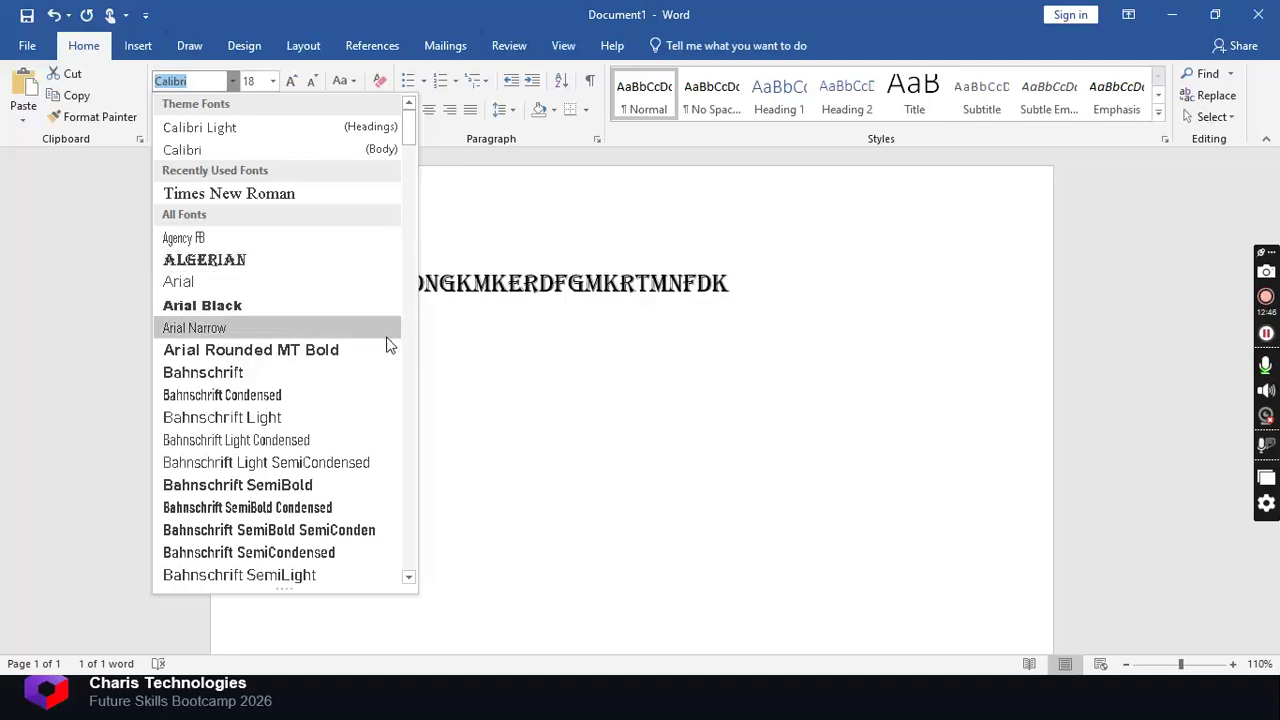
pyautogui.click(272, 81)
pyautogui.click(272, 81)
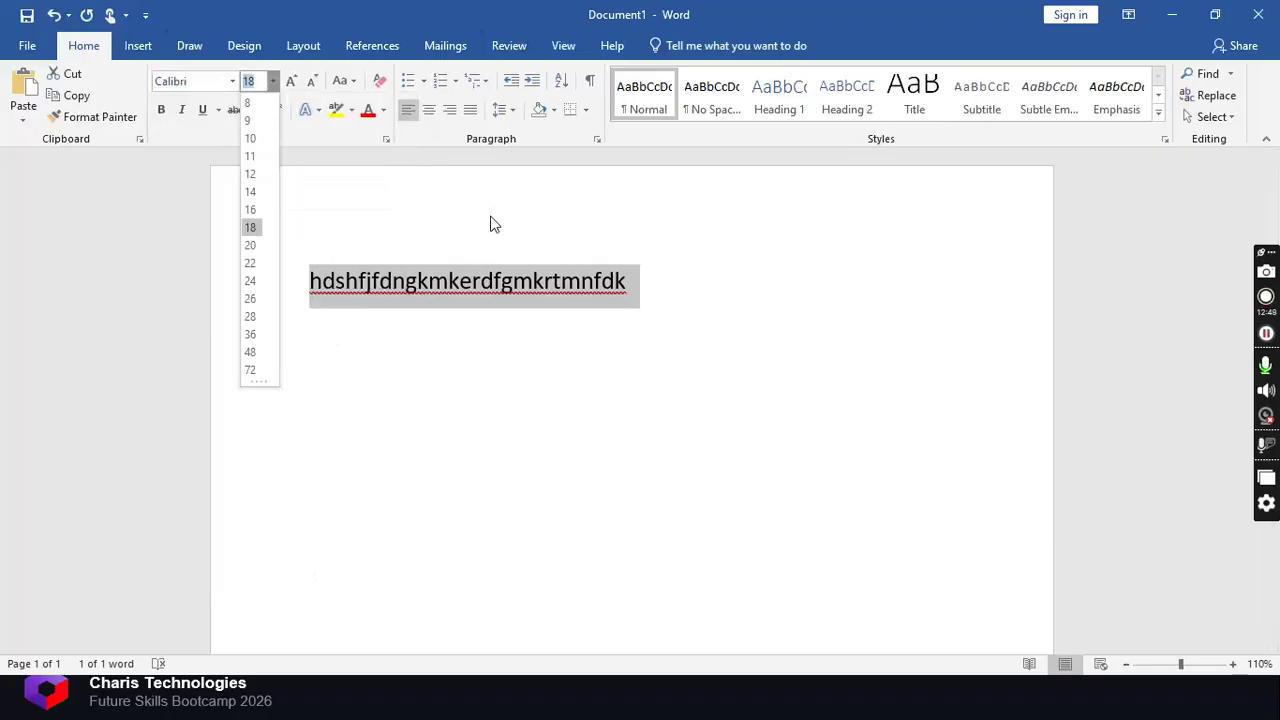
pyautogui.click(478, 230)
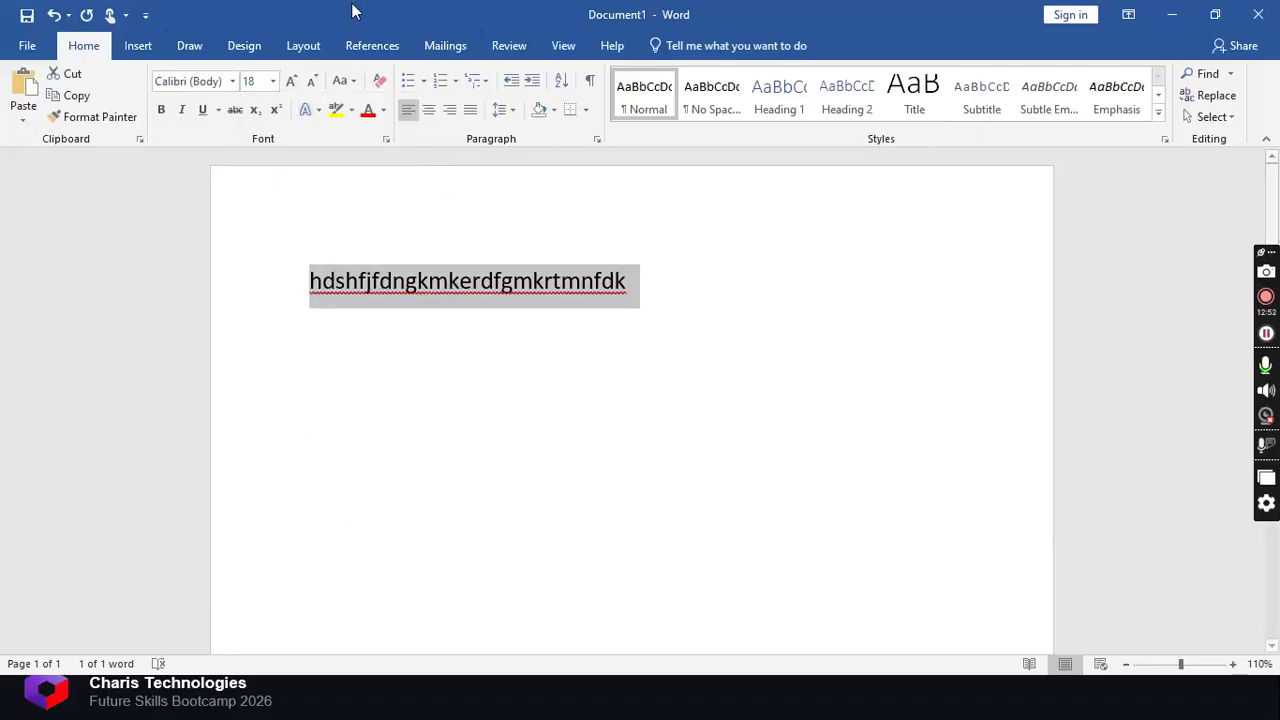
# Convert the selected sample line to UPPERCASE.
pyautogui.click(347, 84)
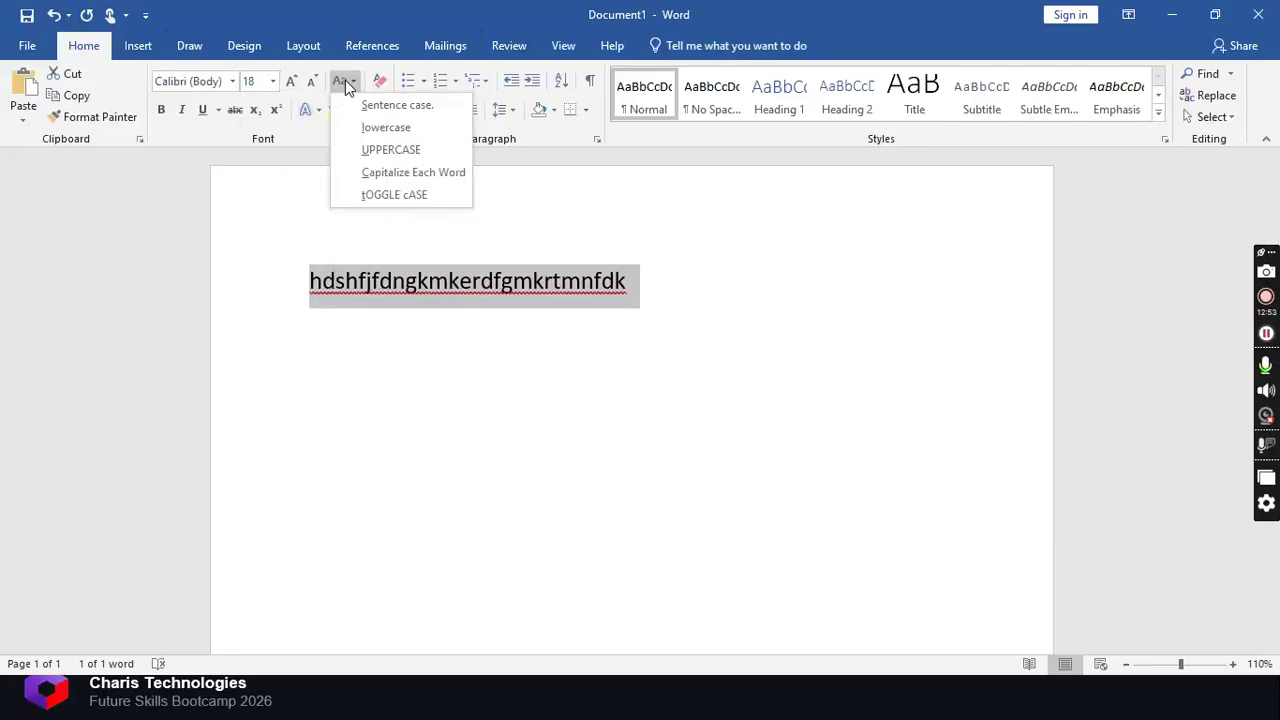
pyautogui.click(391, 150)
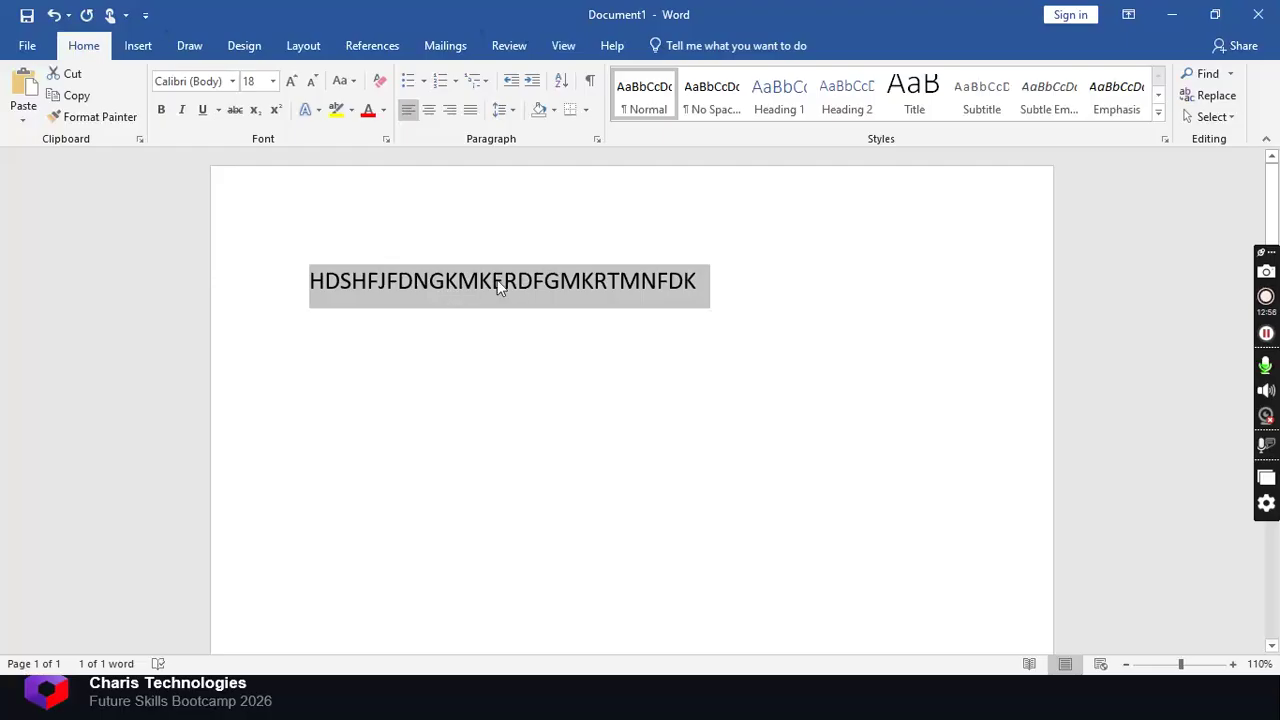
# Show the available letter case options without changing the case, and color the selected sample line red.
pyautogui.click(342, 83)
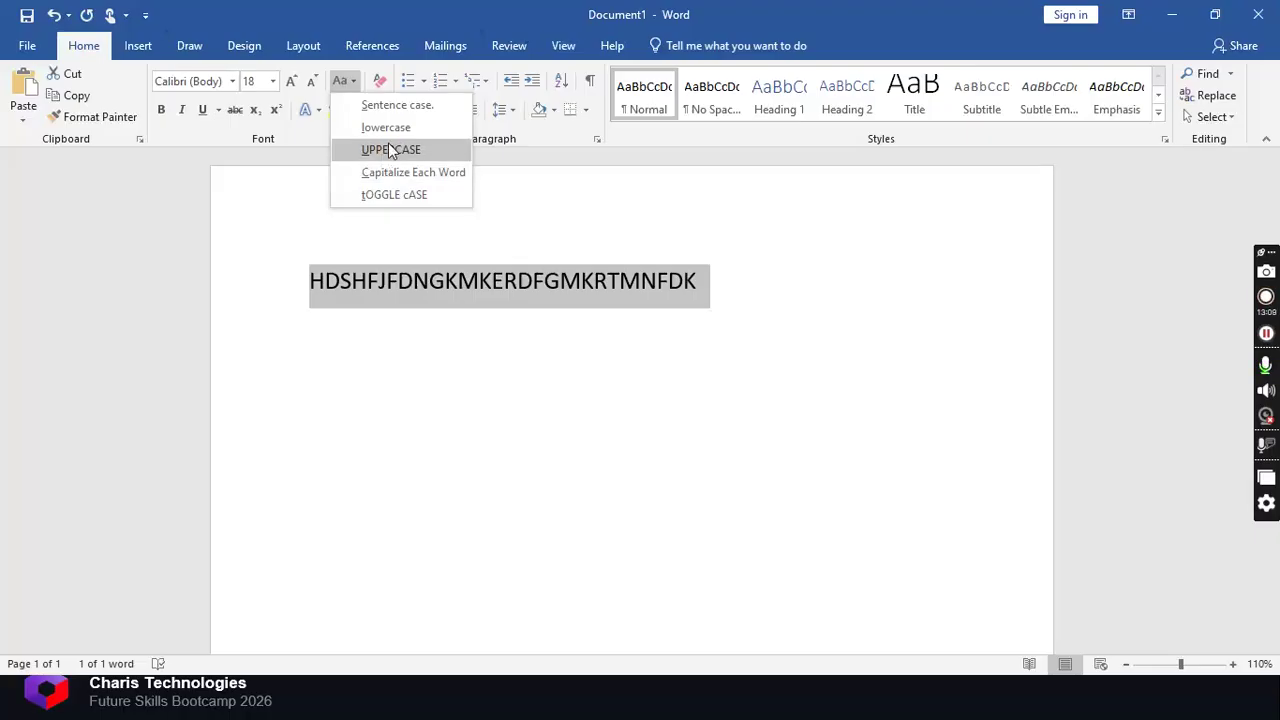
pyautogui.click(422, 246)
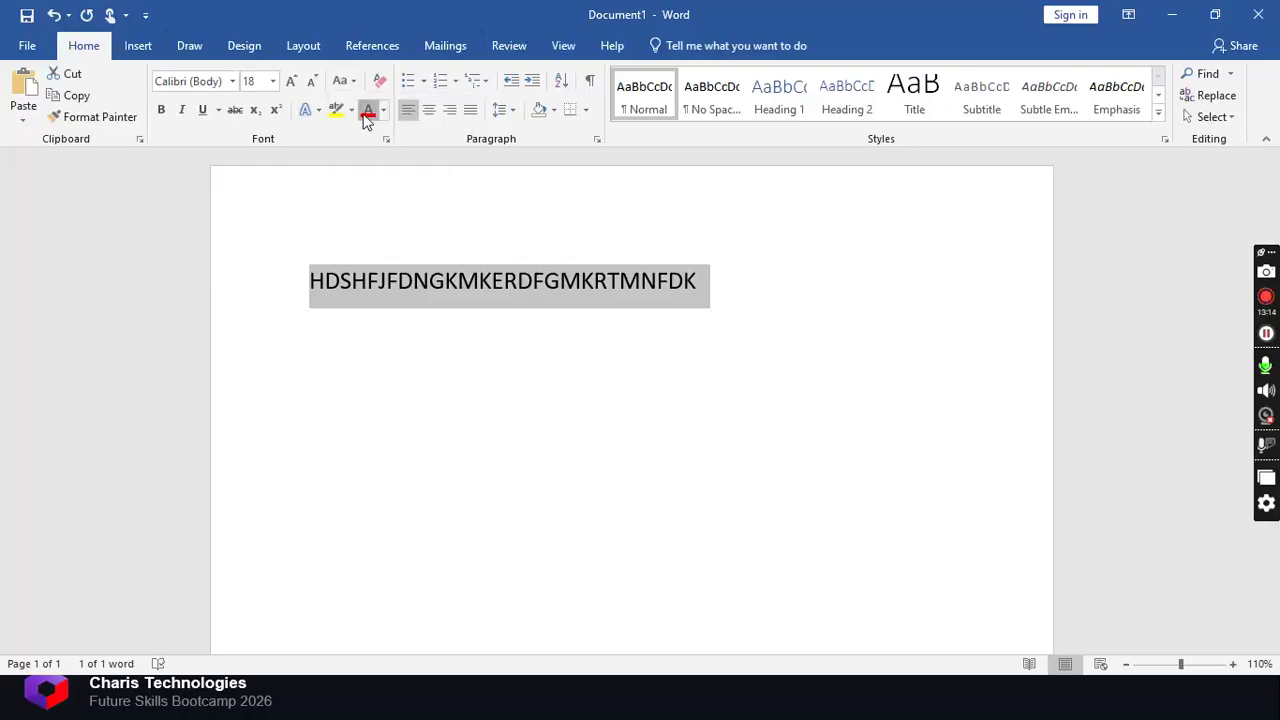
pyautogui.click(368, 111)
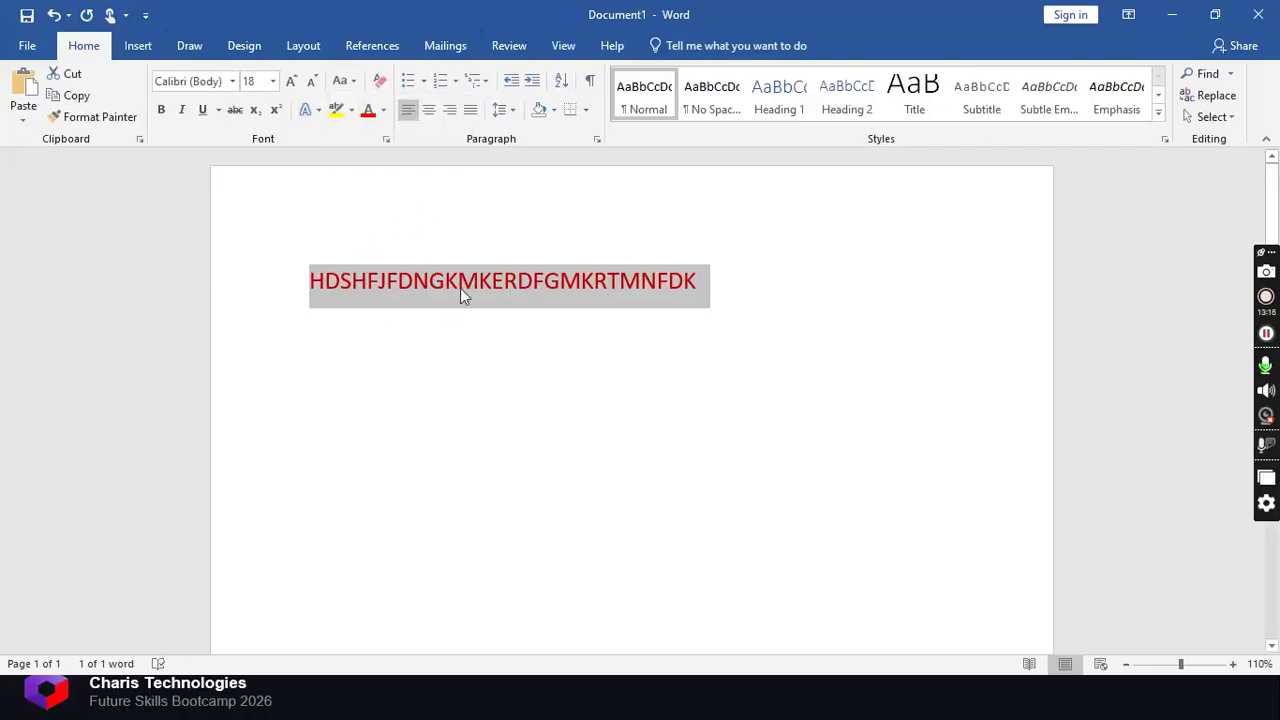
# Show the font color palette and the additional colors for the selected line, leaving its color as is.
pyautogui.click(383, 112)
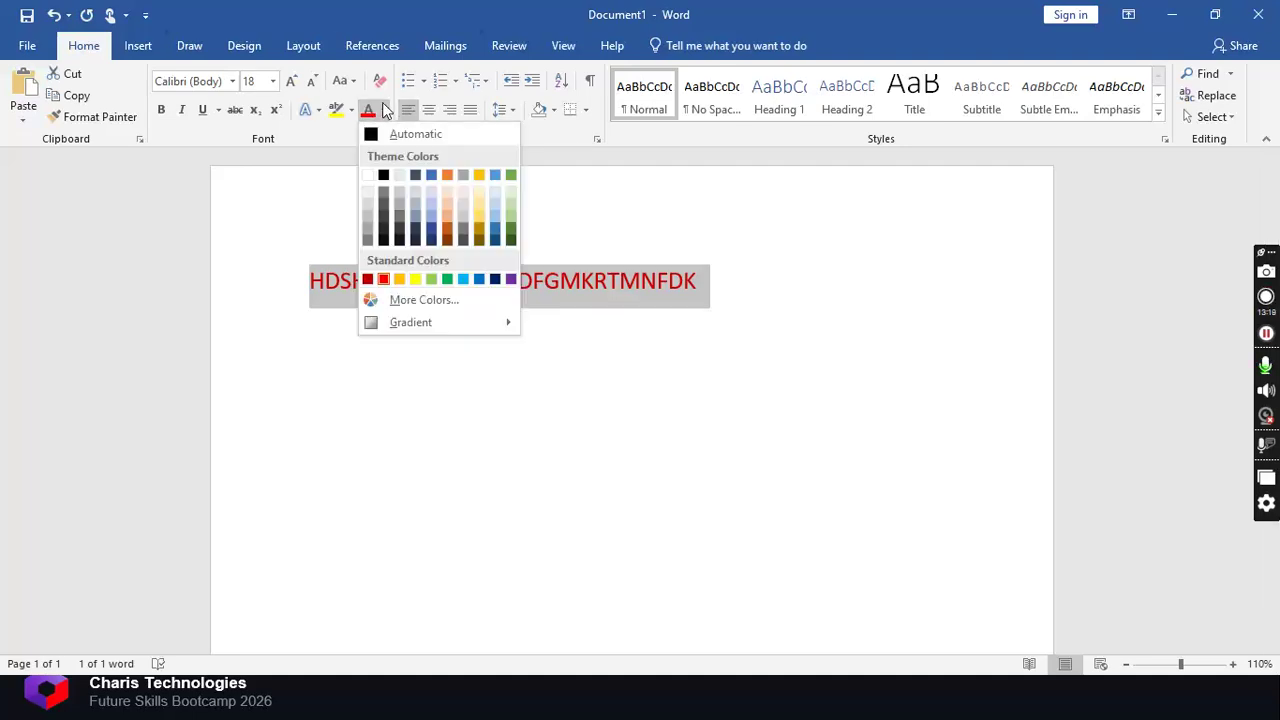
pyautogui.click(383, 112)
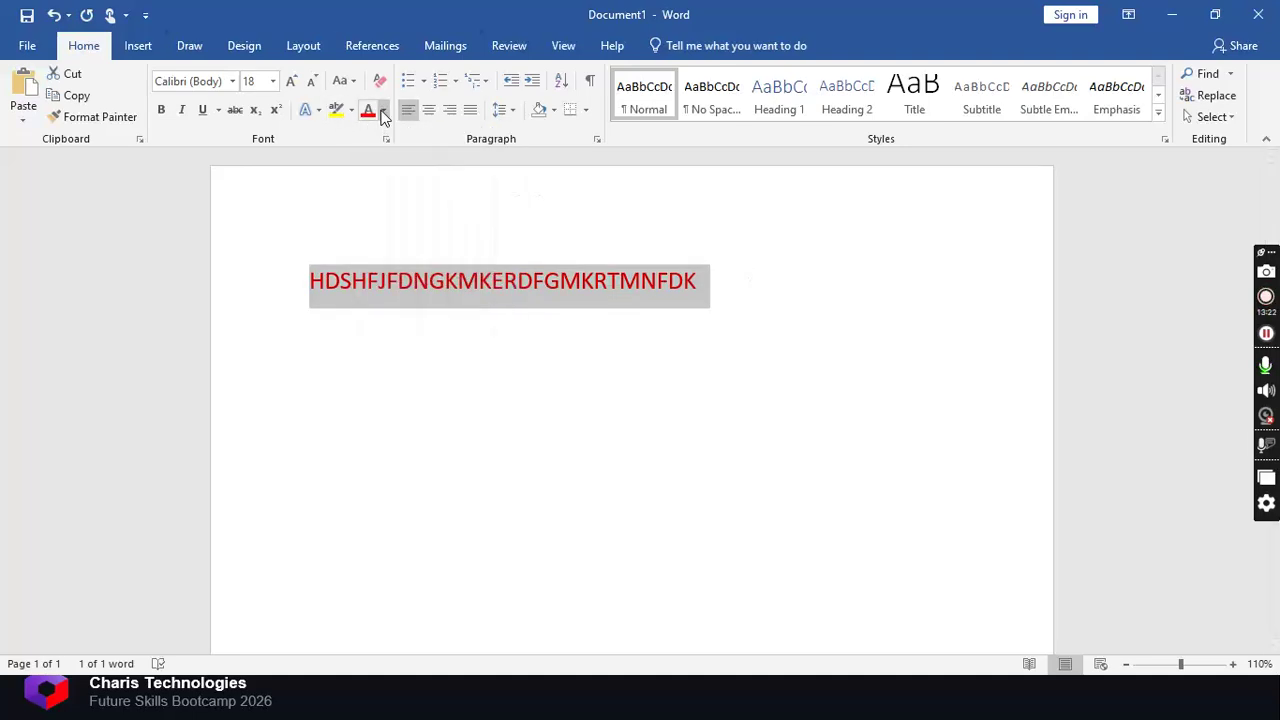
pyautogui.click(384, 113)
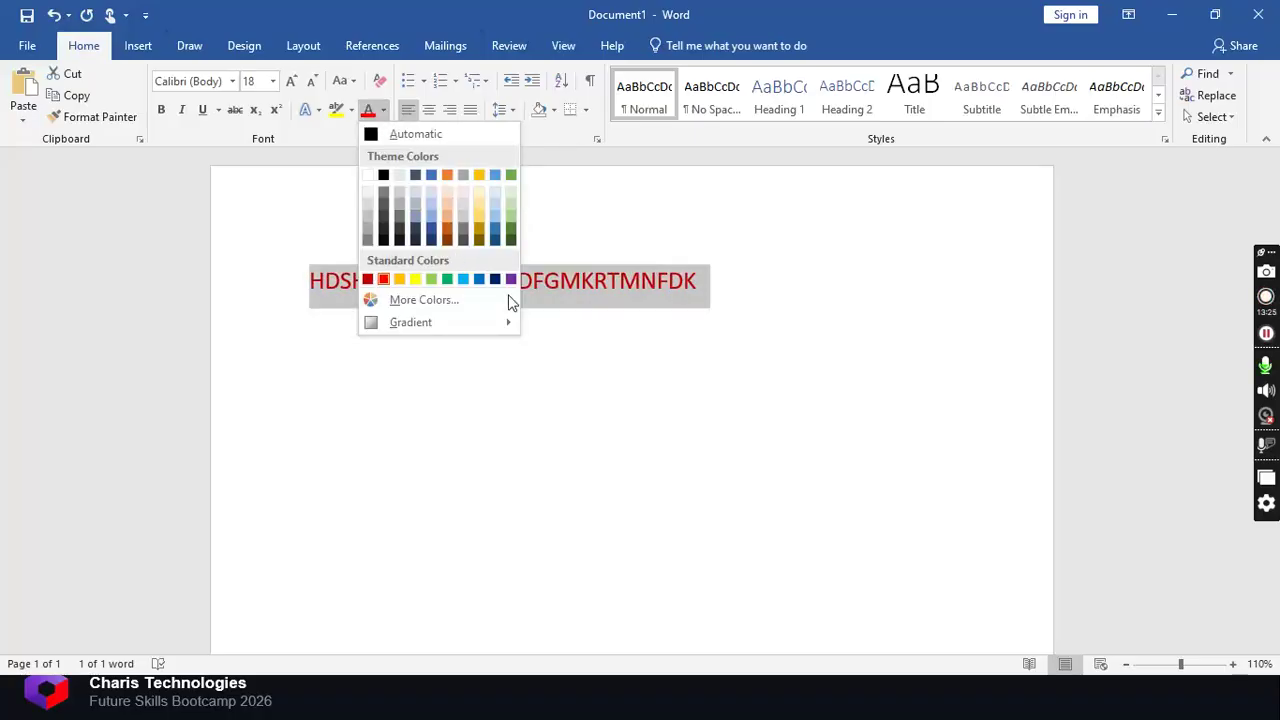
pyautogui.click(432, 299)
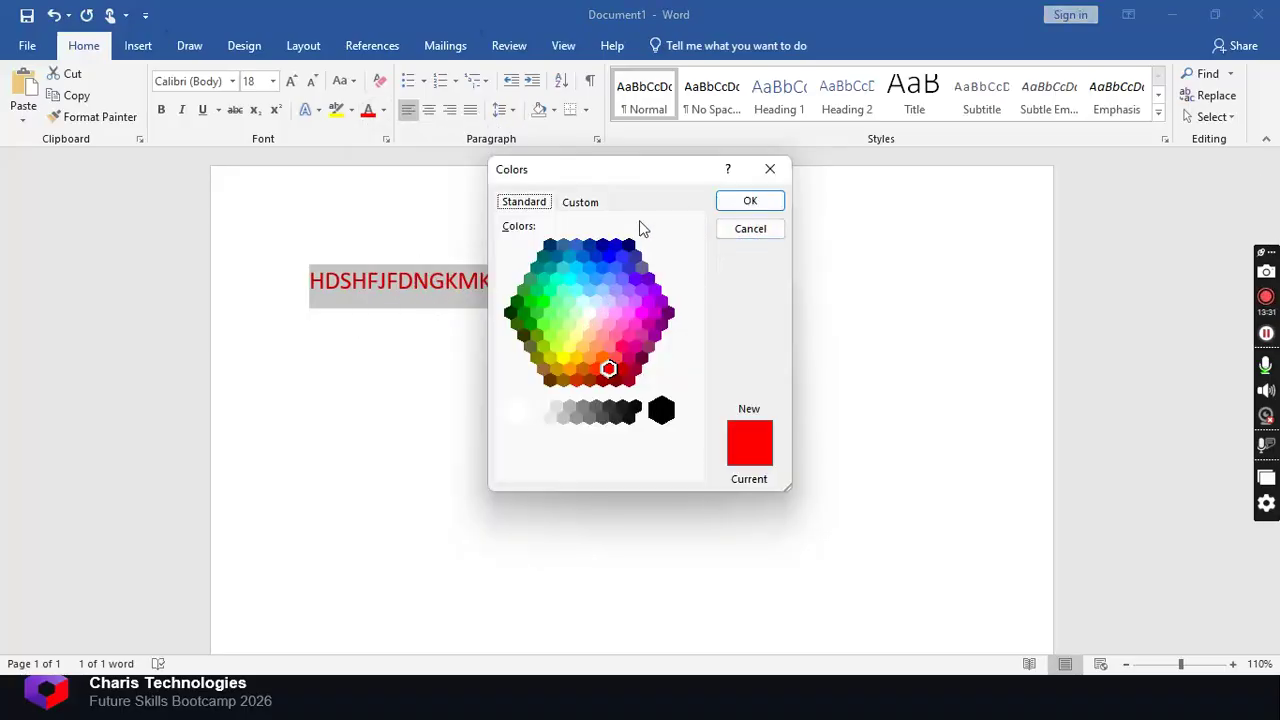
pyautogui.click(749, 237)
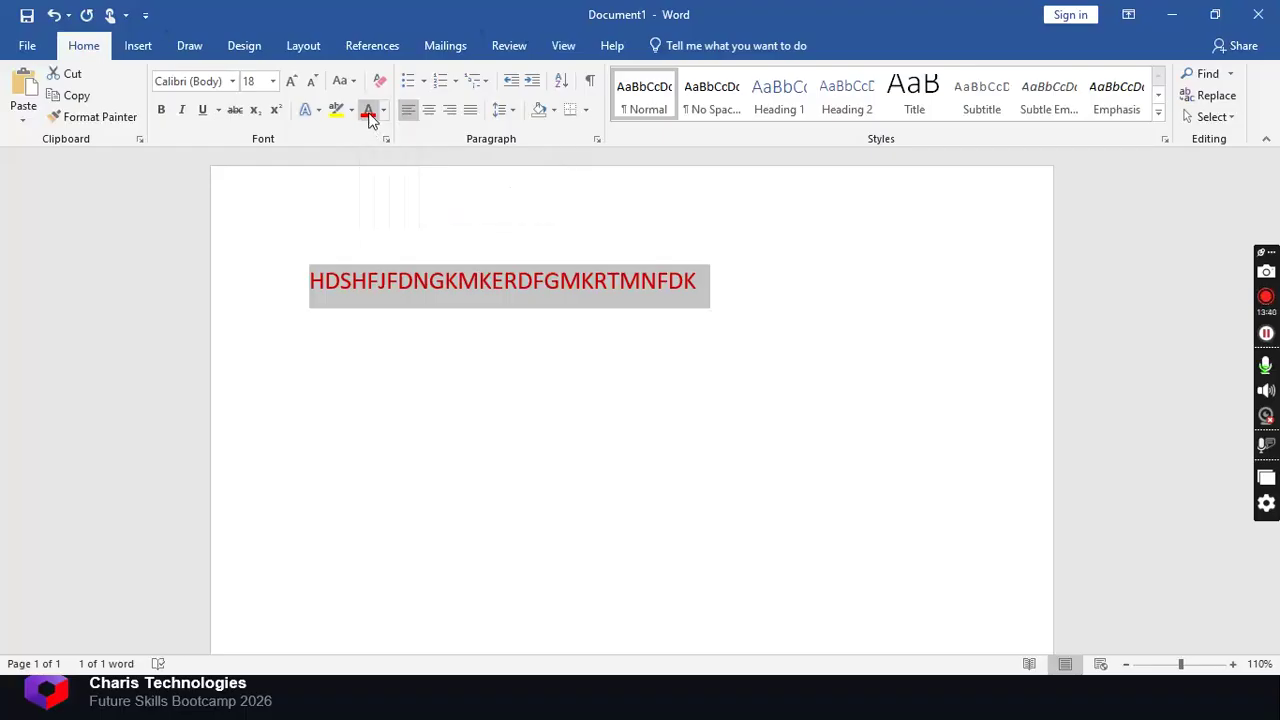
# Demonstrate selecting all the text in the document and clearing the selection again.
pyautogui.click(397, 281)
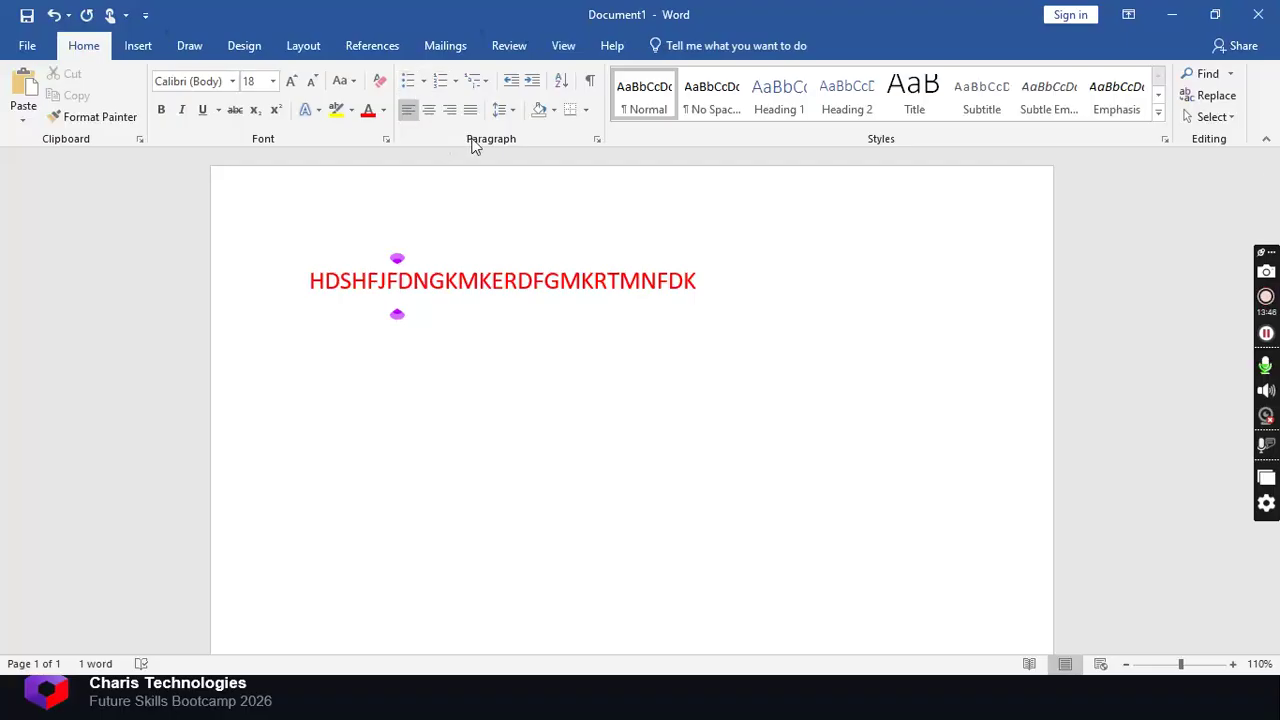
pyautogui.hotkey('ctrl', 'a')
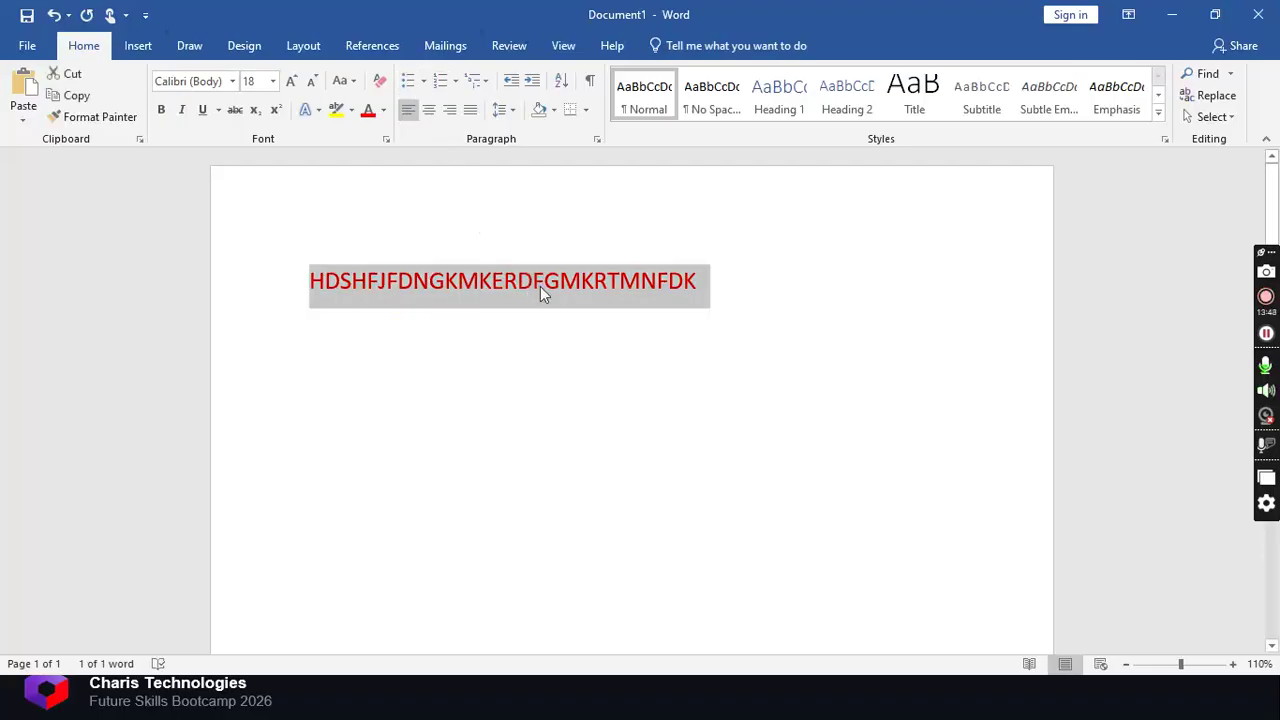
pyautogui.click(532, 284)
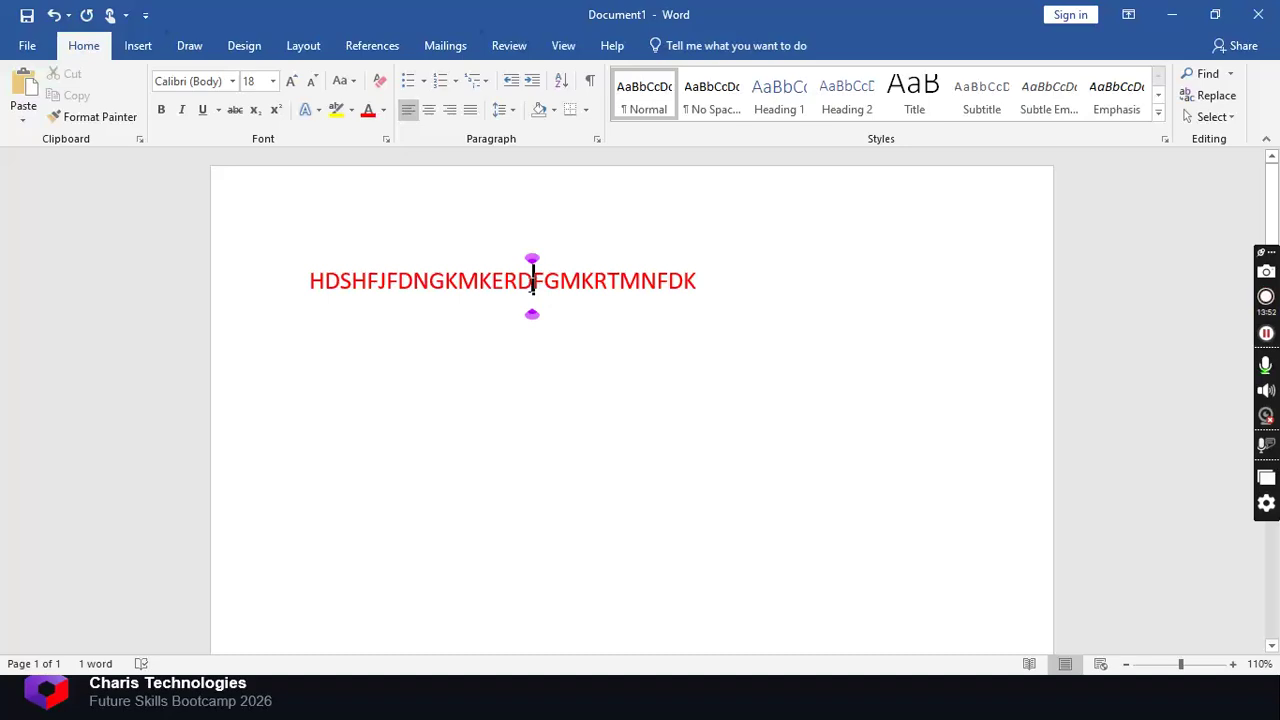
pyautogui.hotkey('ctrl', 'a')
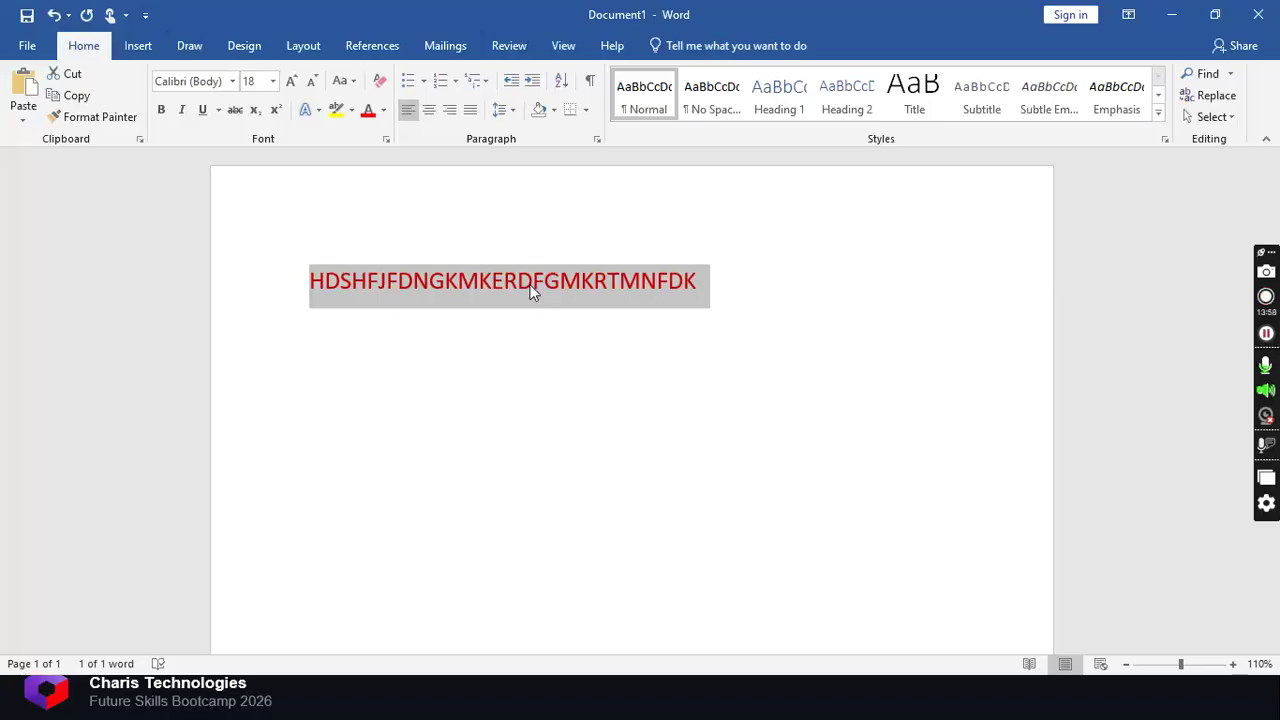
pyautogui.click(504, 286)
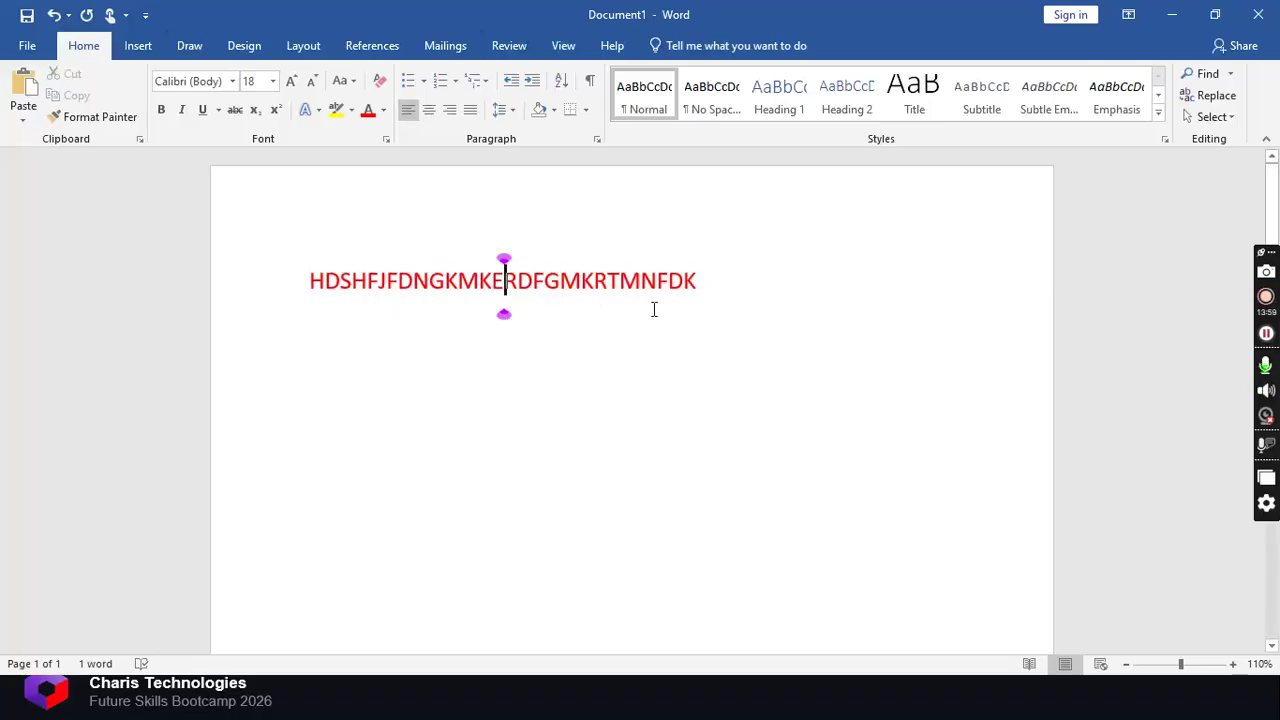
# Select the red sample line and center it, followed by aligning it to the right margin.
pyautogui.moveTo(746, 274); pyautogui.dragTo(280, 286)
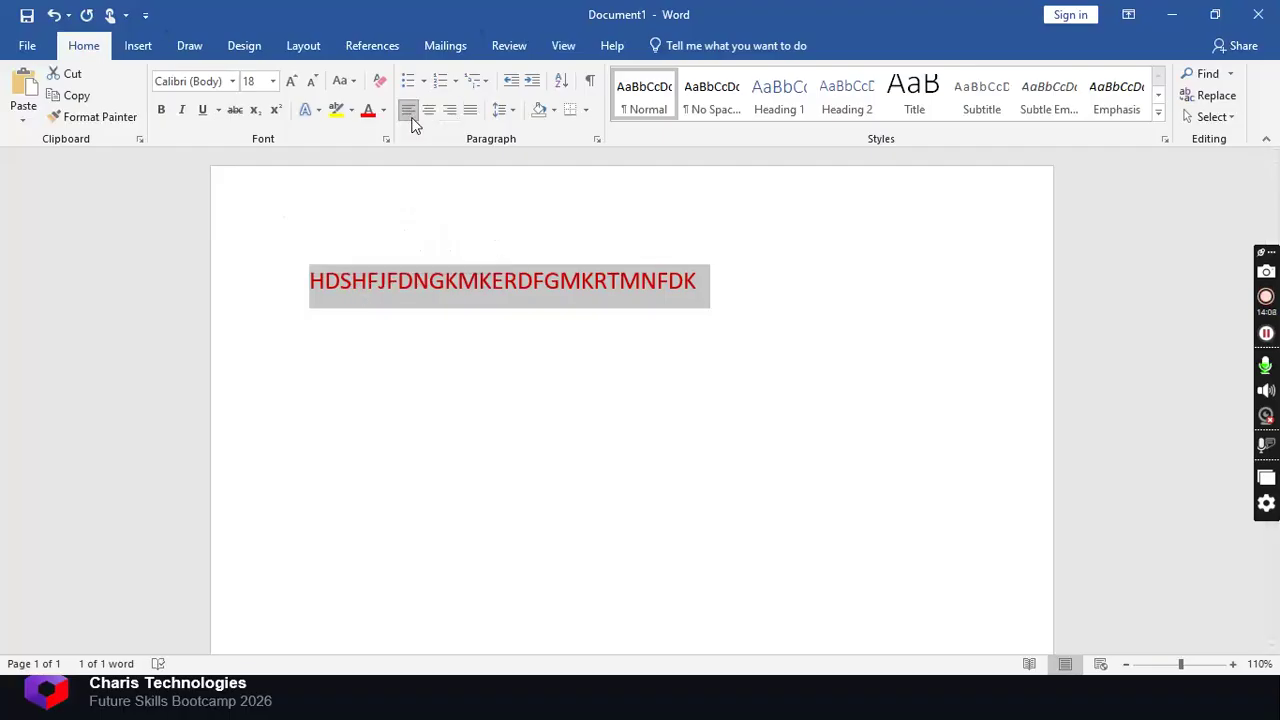
pyautogui.click(428, 110)
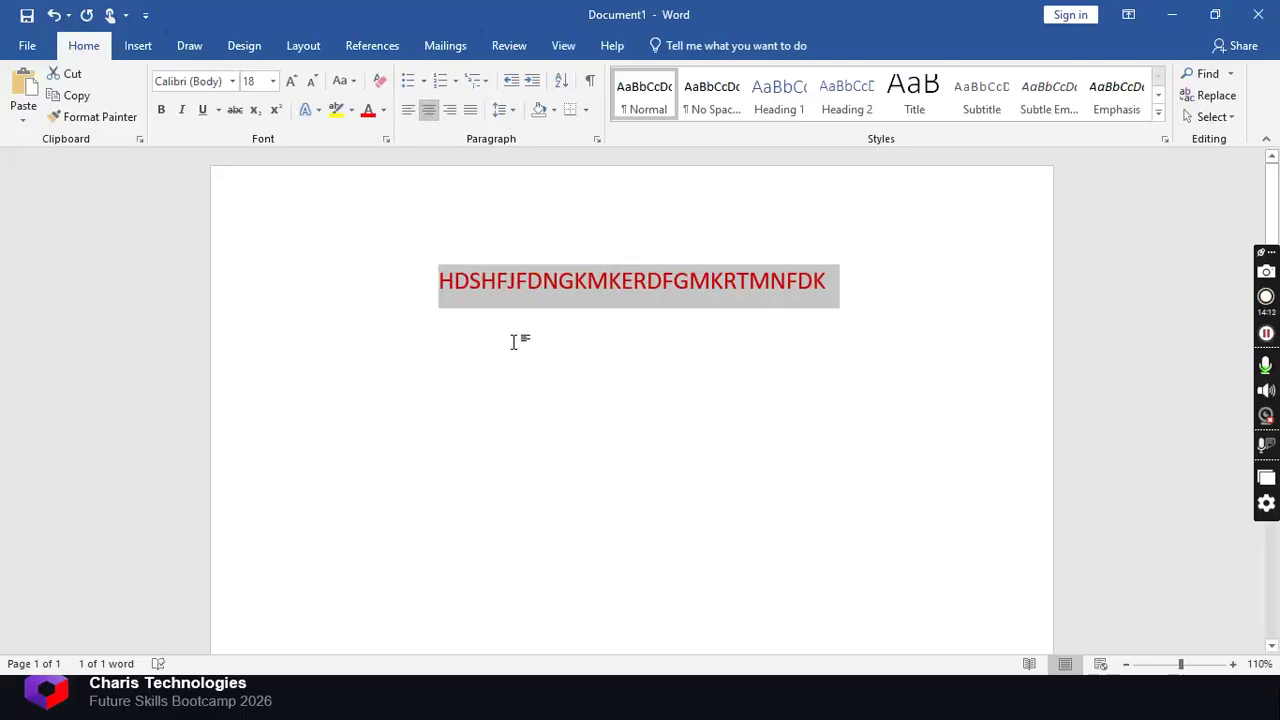
pyautogui.click(450, 110)
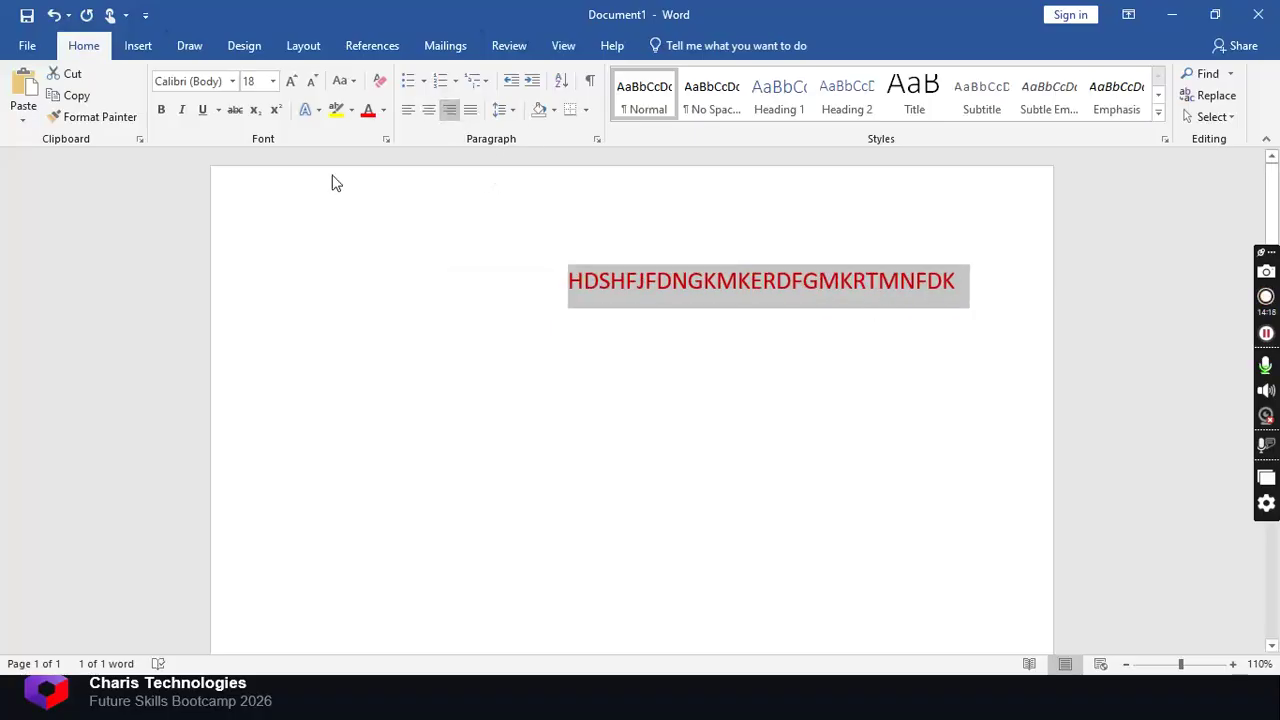
# Add the lines "djskljdfklhjkfgcjhvkfgjvhkfgkh" and "fdkjhkfgkhnmk" below the sample line, plus "xjhvjdfcn" after a blank line.
pyautogui.click(722, 286)
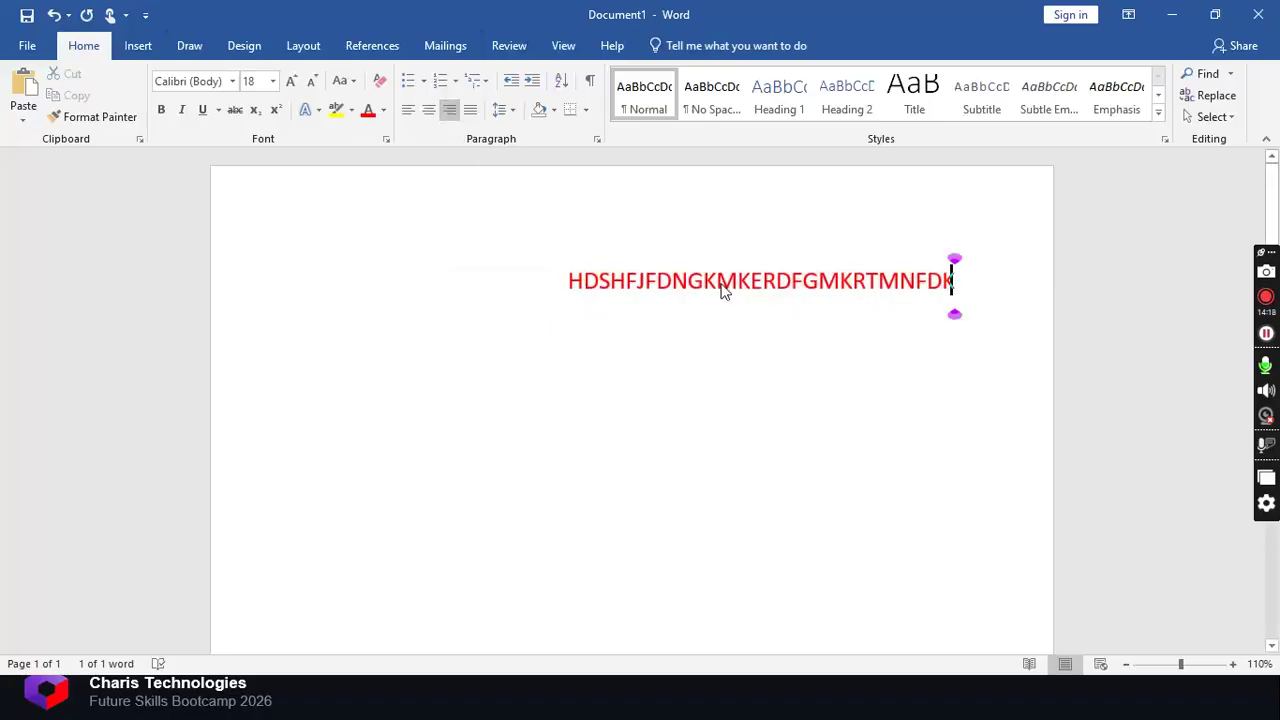
pyautogui.press('Return')
pyautogui.write('djskl')
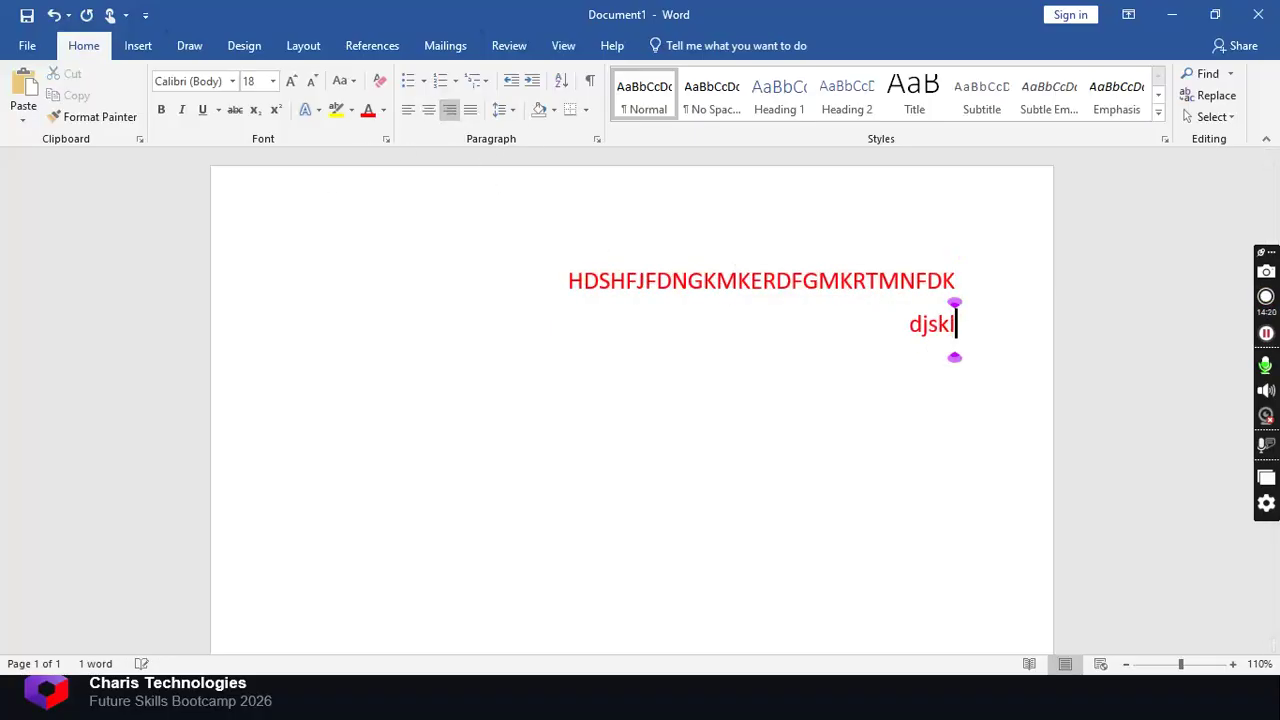
pyautogui.write('jdfklhjkfgcjhvkfgjvhkfgkh')
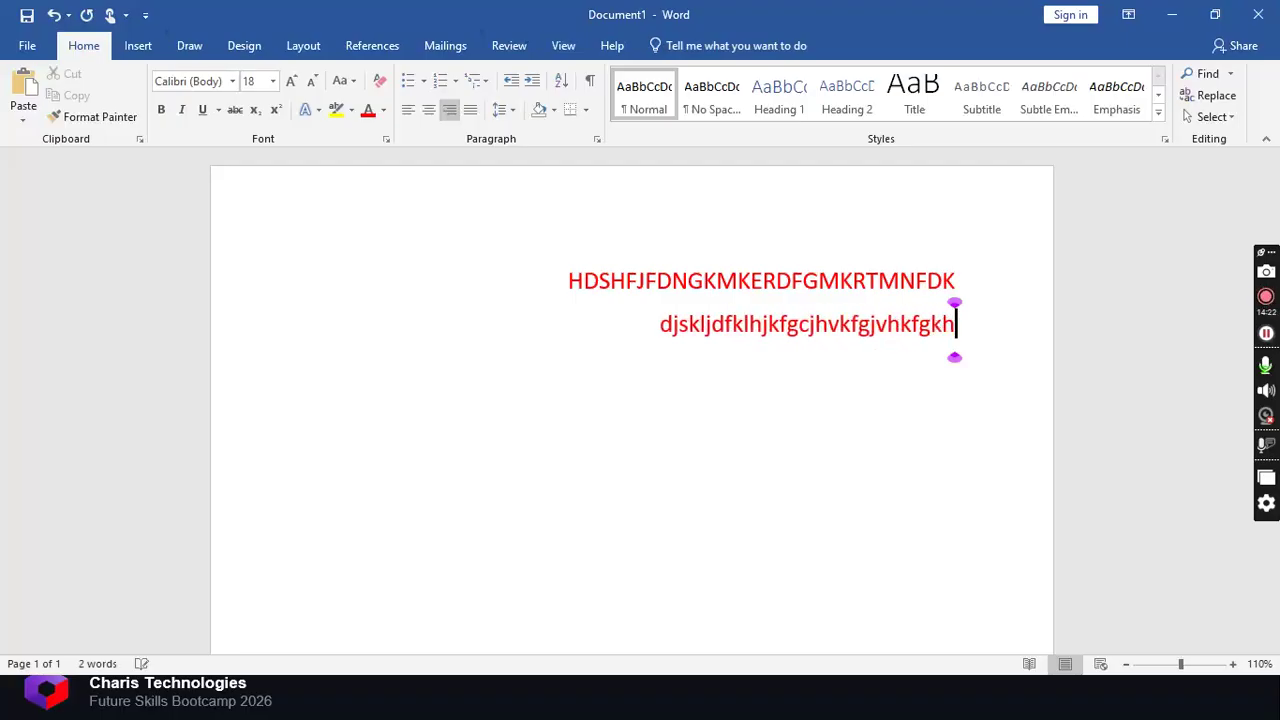
pyautogui.press('Return')
pyautogui.write('fdkjhkfgkhnmk')
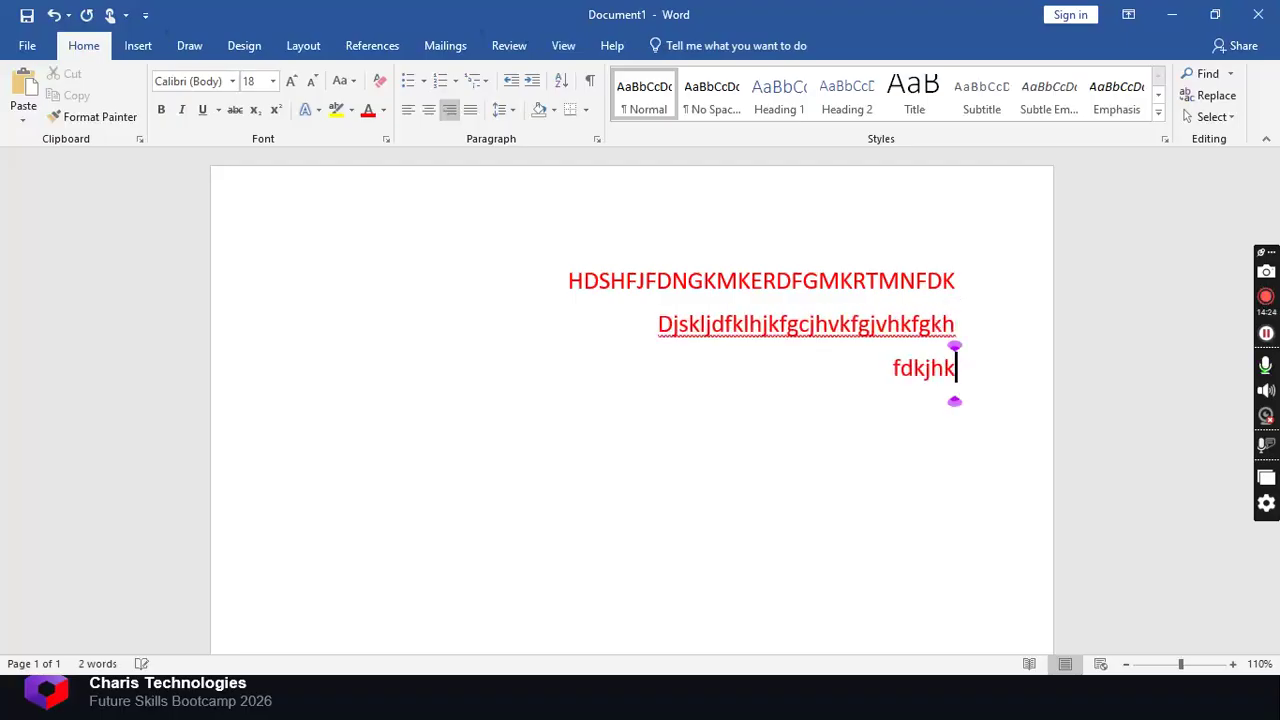
pyautogui.press('Return')
pyautogui.press('Return')
pyautogui.write('xjhvjdfcn')
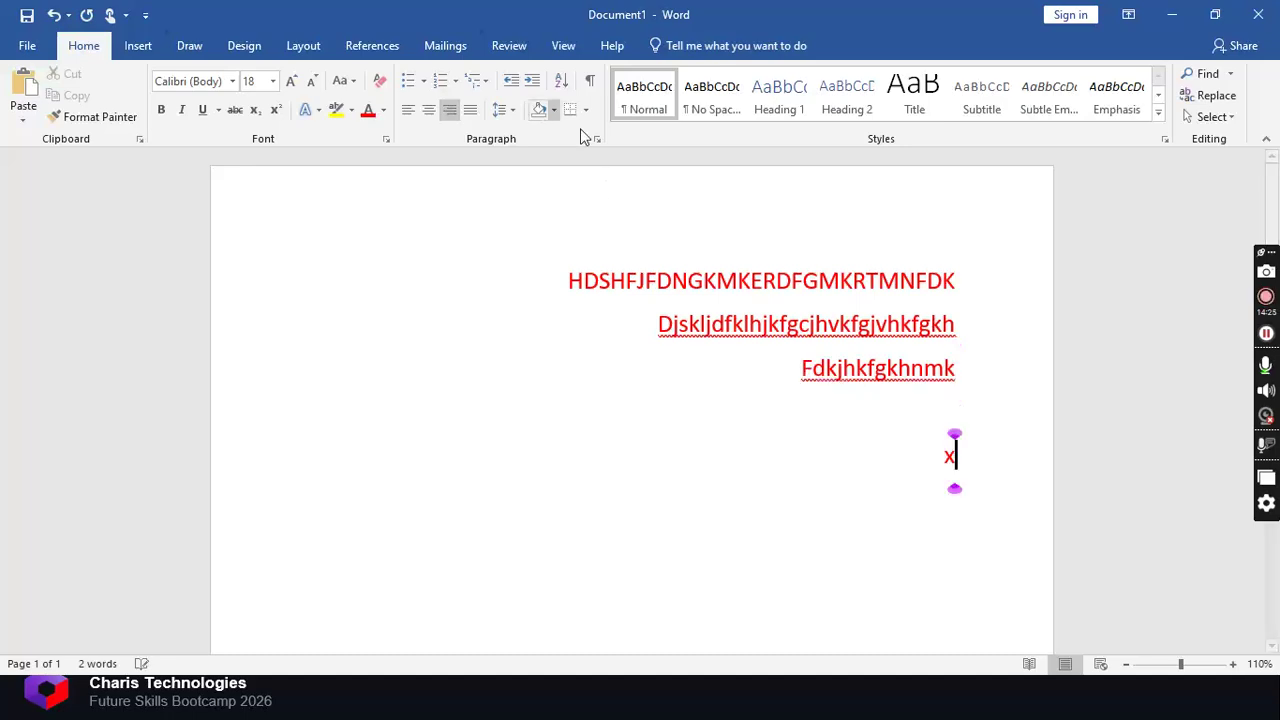
# Select all the sample lines and justify them.
pyautogui.click(972, 367)
pyautogui.moveTo(971, 464); pyautogui.dragTo(570, 290)
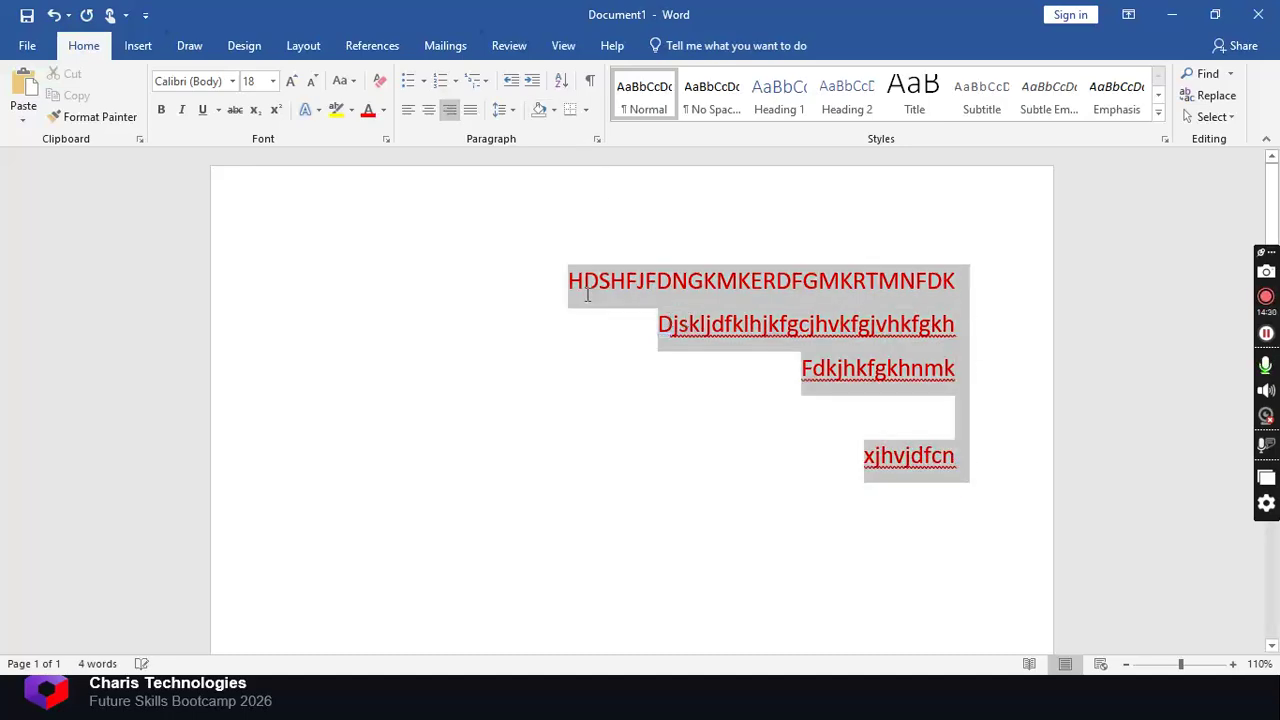
pyautogui.click(470, 110)
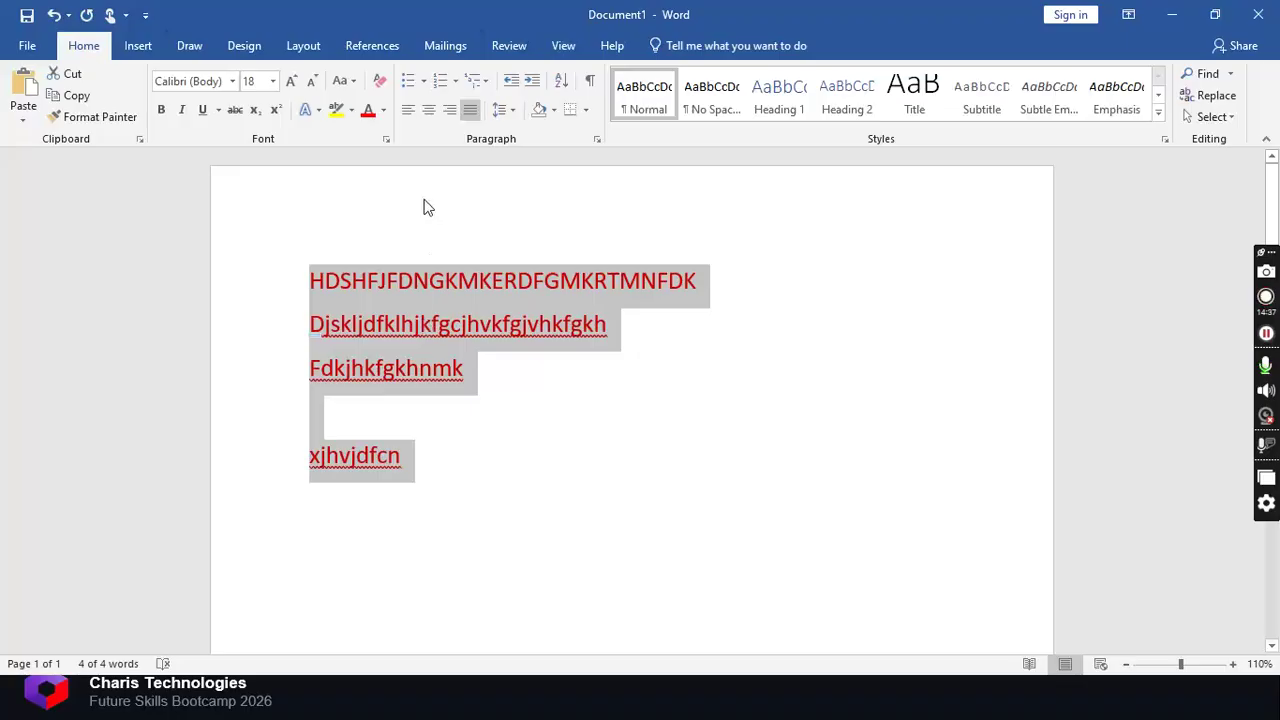
# Show the line spacing options for the sample lines, and demonstrate increasing and decreasing their indent.
pyautogui.click(513, 110)
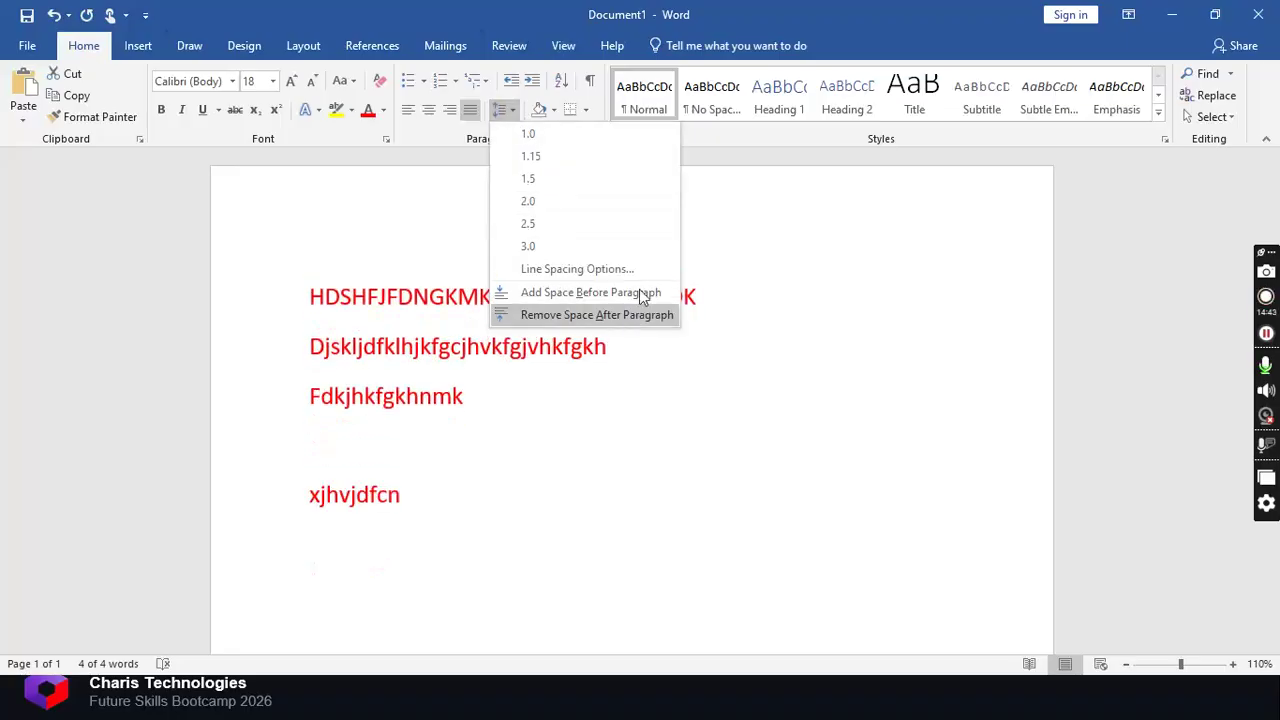
pyautogui.click(440, 340)
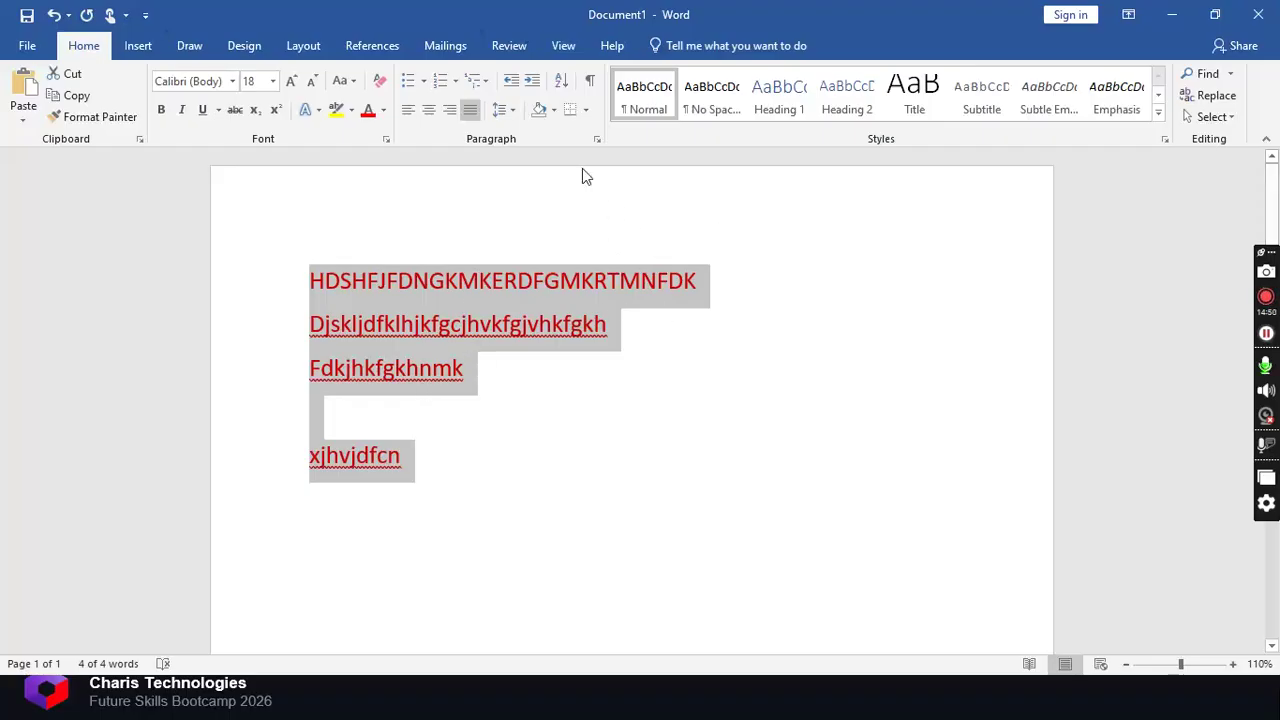
pyautogui.click(533, 84)
pyautogui.click(511, 81)
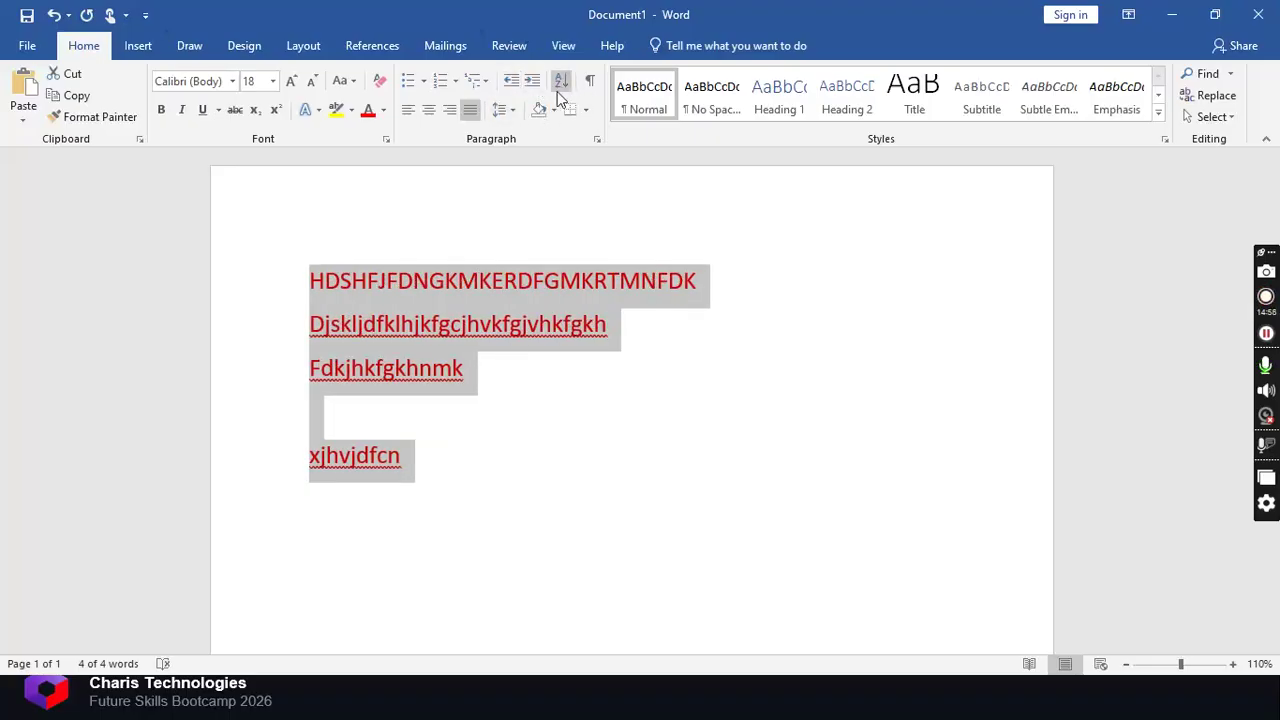
# Delete all the sample text and insert a 4x4 table in the empty document.
pyautogui.click(138, 45)
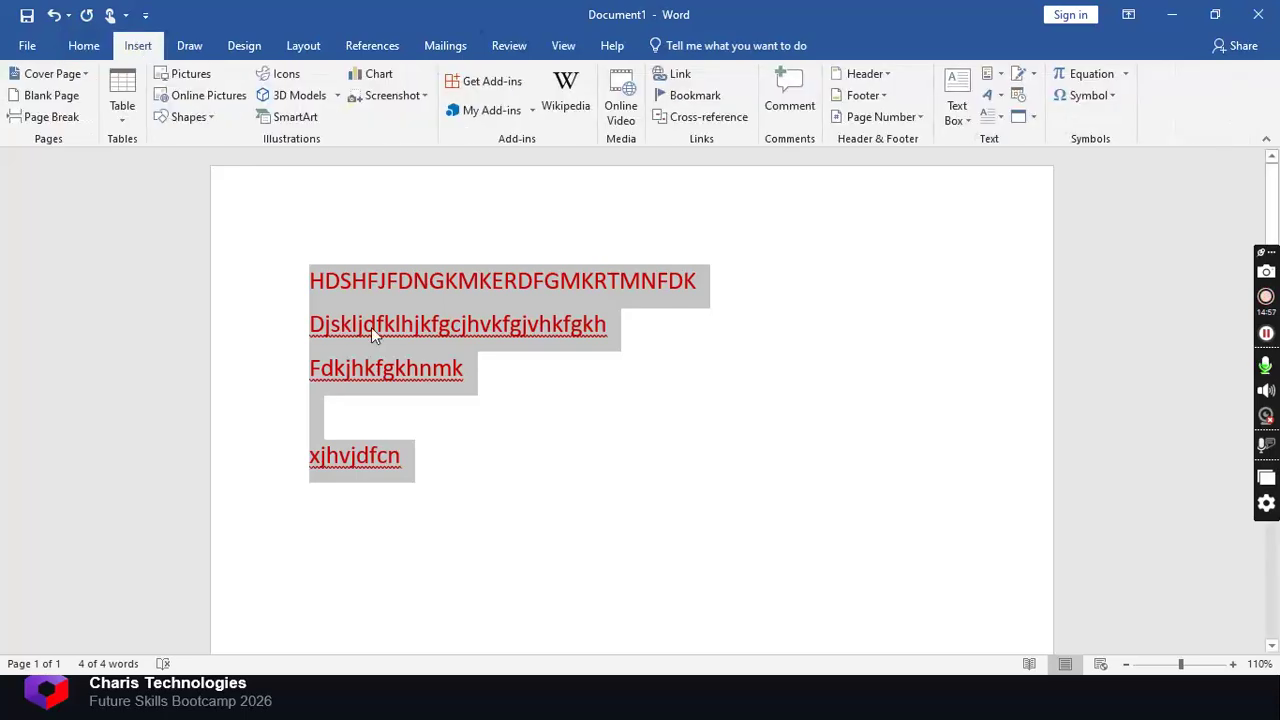
pyautogui.press('Delete')
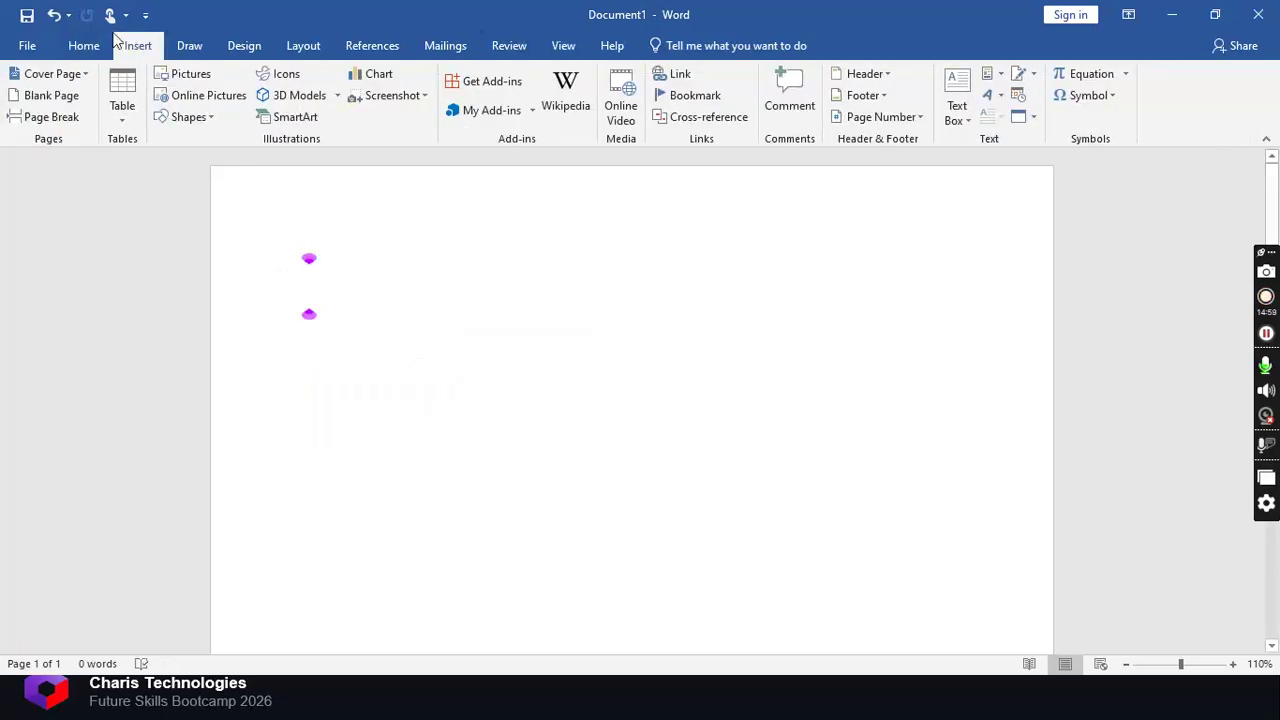
pyautogui.click(112, 70)
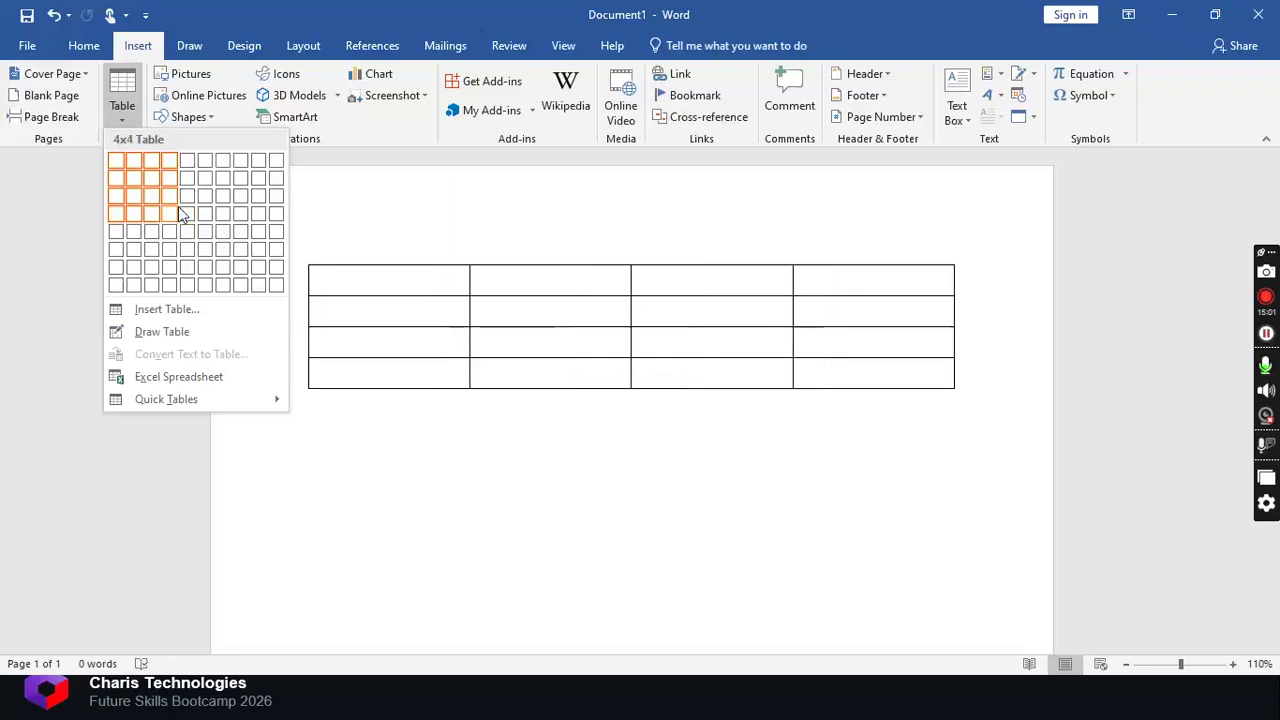
pyautogui.press('Escape')
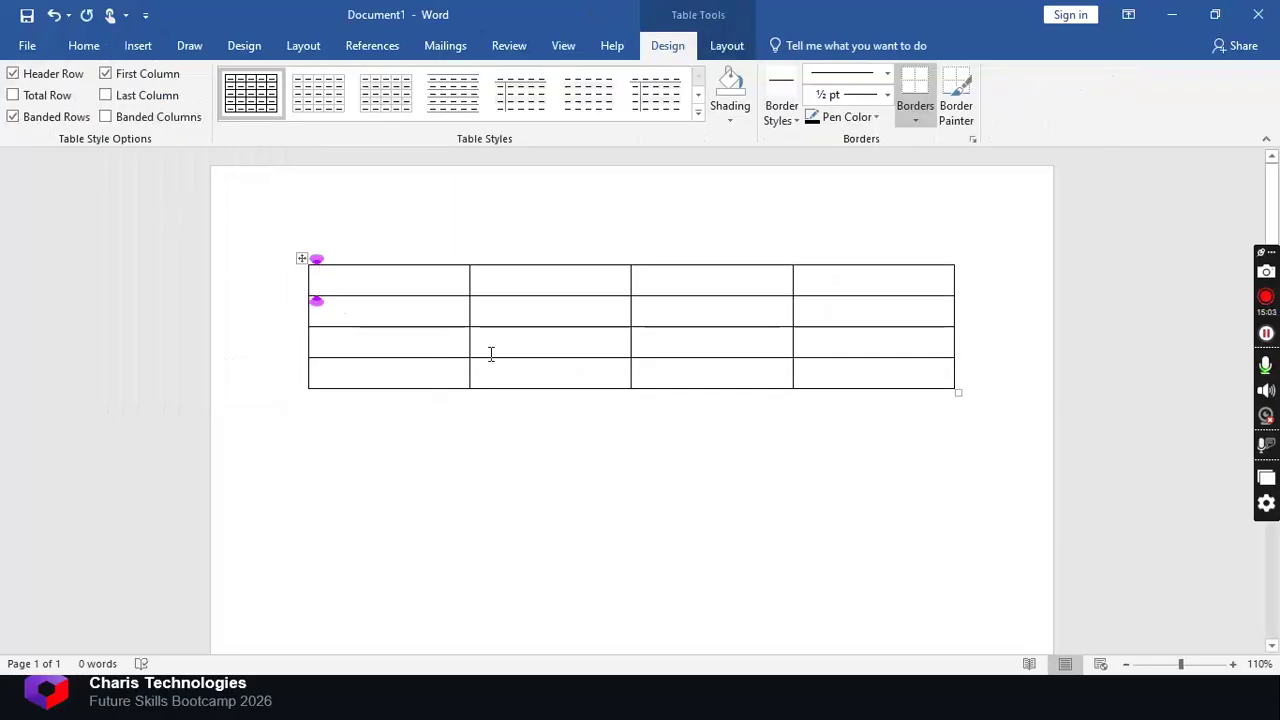
# Try to insert a table with 5 columns and 20 rows inside the first cell of the 4x4 table.
pyautogui.click(136, 43)
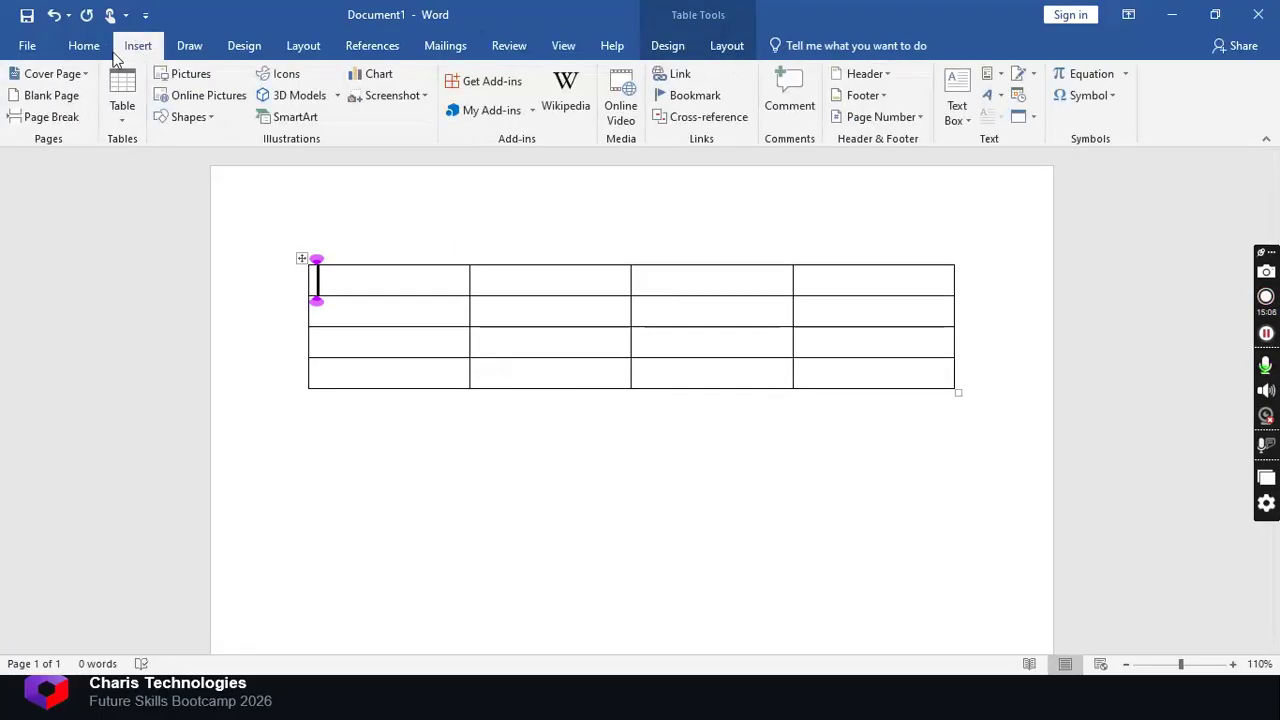
pyautogui.click(123, 105)
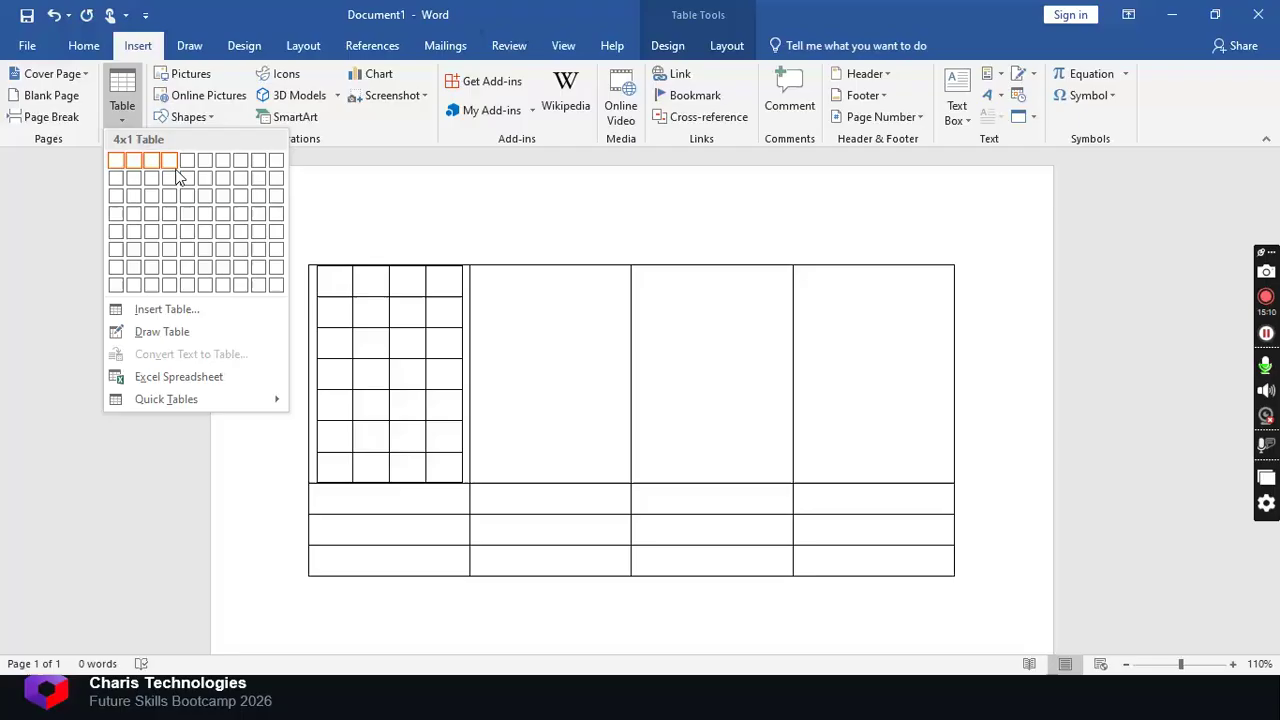
pyautogui.click(166, 309)
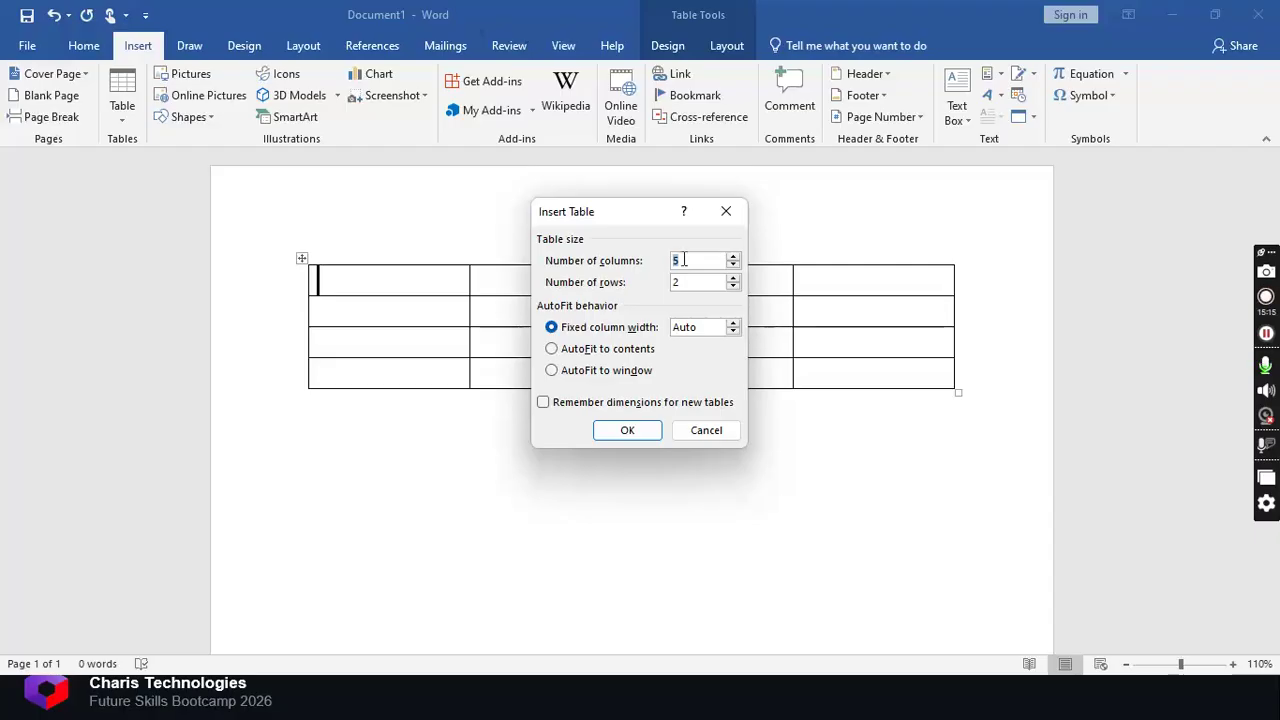
pyautogui.press('BackSpace')
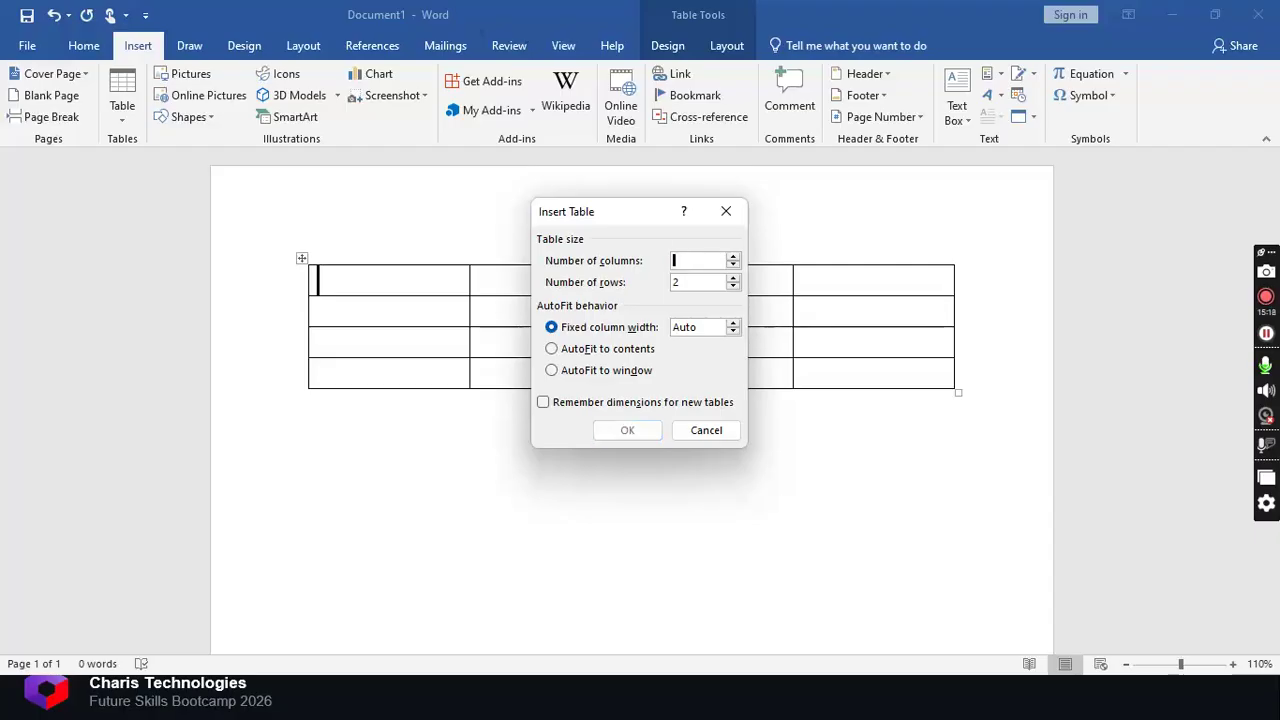
pyautogui.write('5')
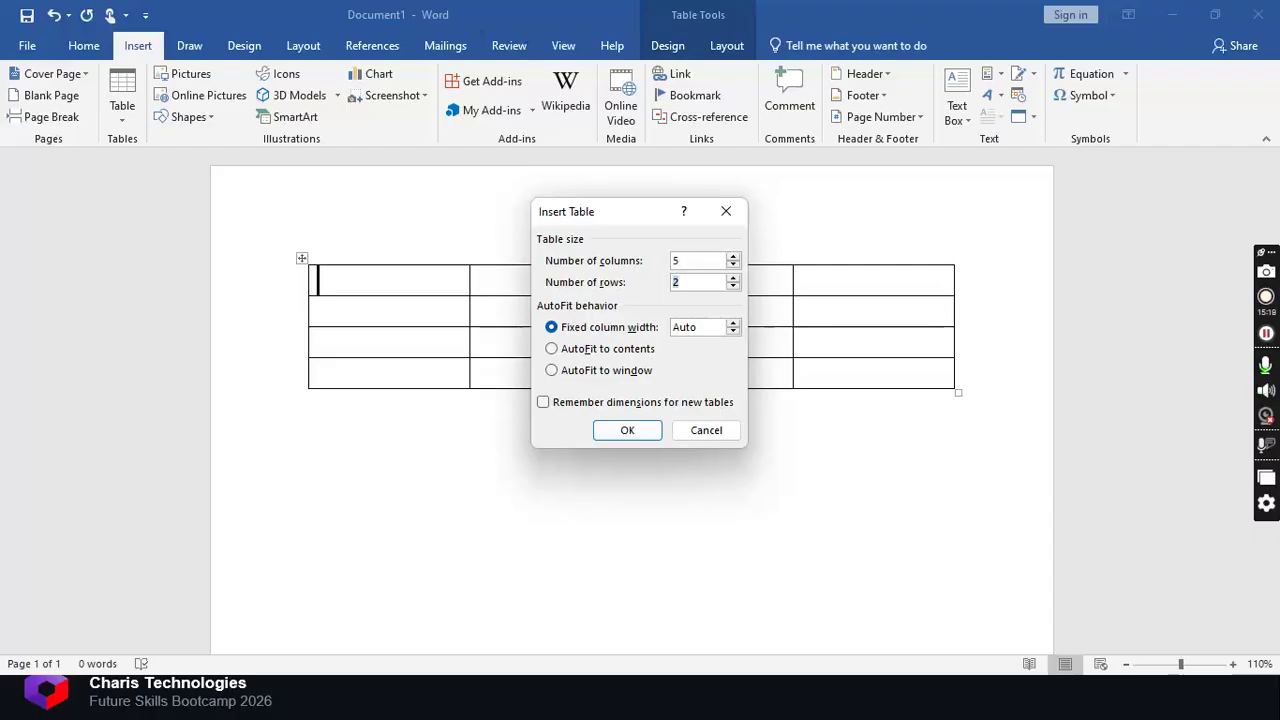
pyautogui.write('20')
pyautogui.press('Return')
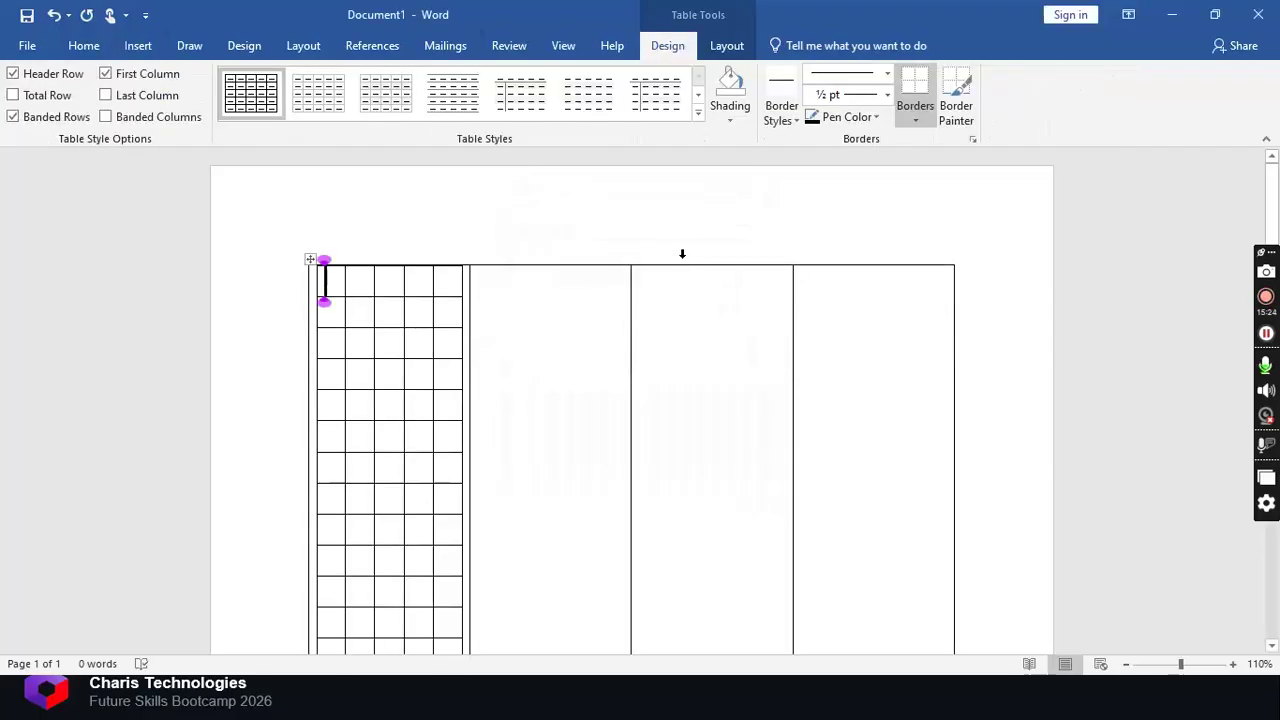
# Undo both table insertions and insert a five-column, multi-row table in the empty document.
pyautogui.hotkey('ctrl', 'z')
pyautogui.hotkey('ctrl', 'z')
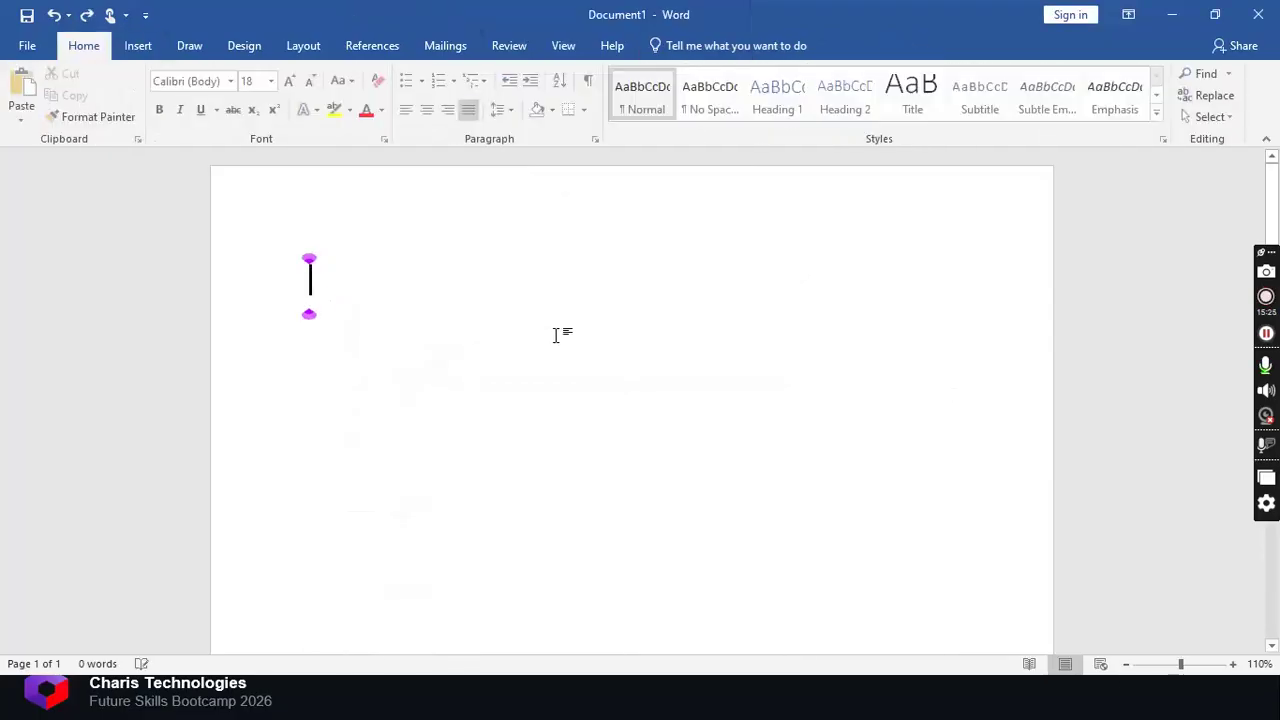
pyautogui.click(137, 46)
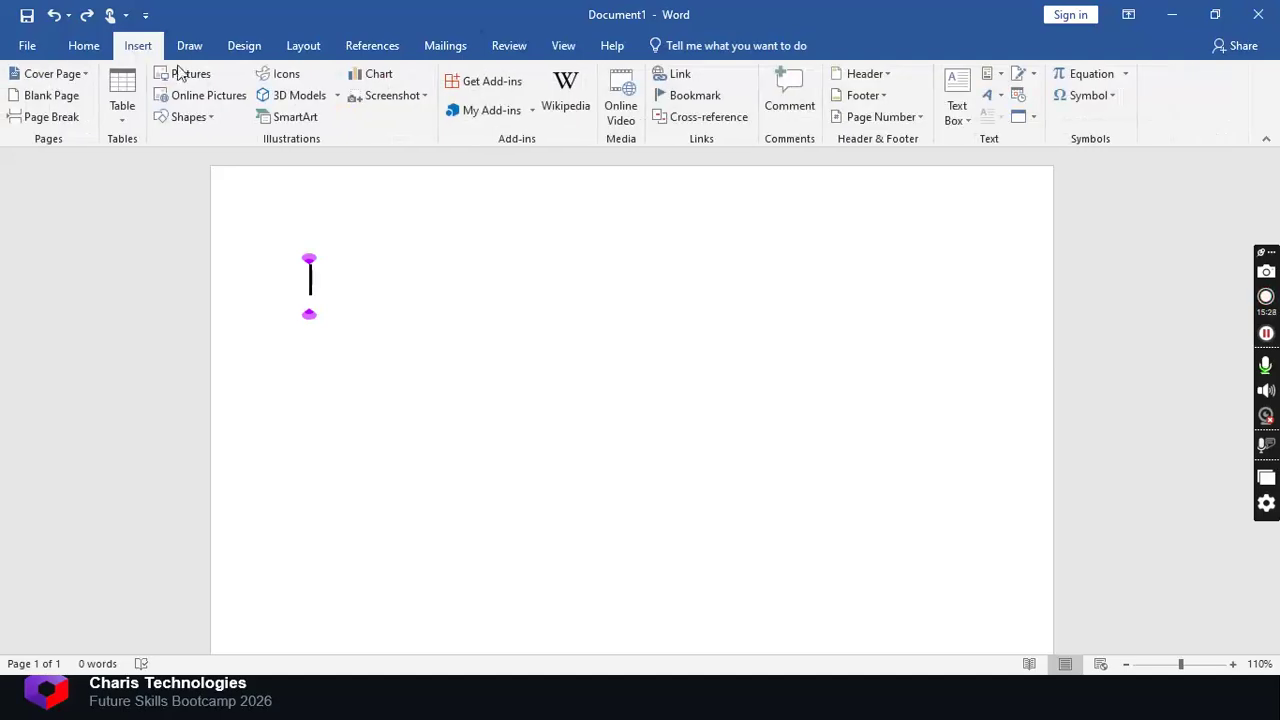
pyautogui.click(122, 100)
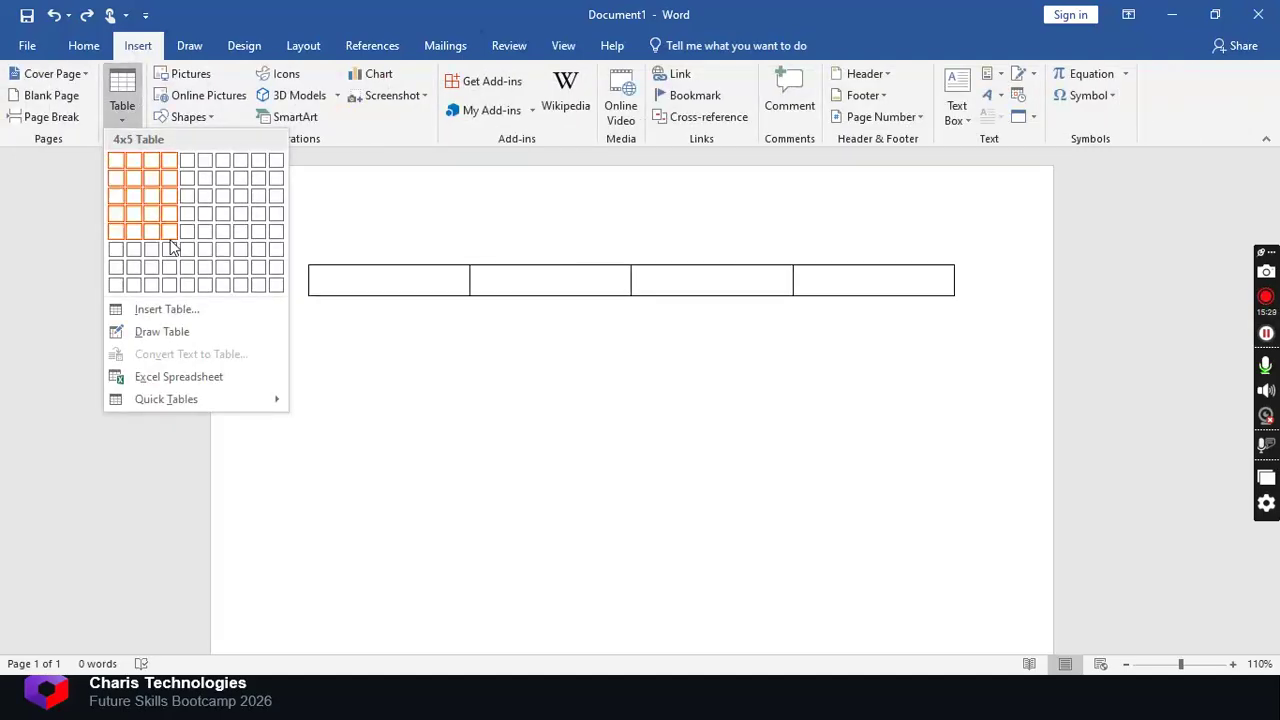
pyautogui.click(148, 311)
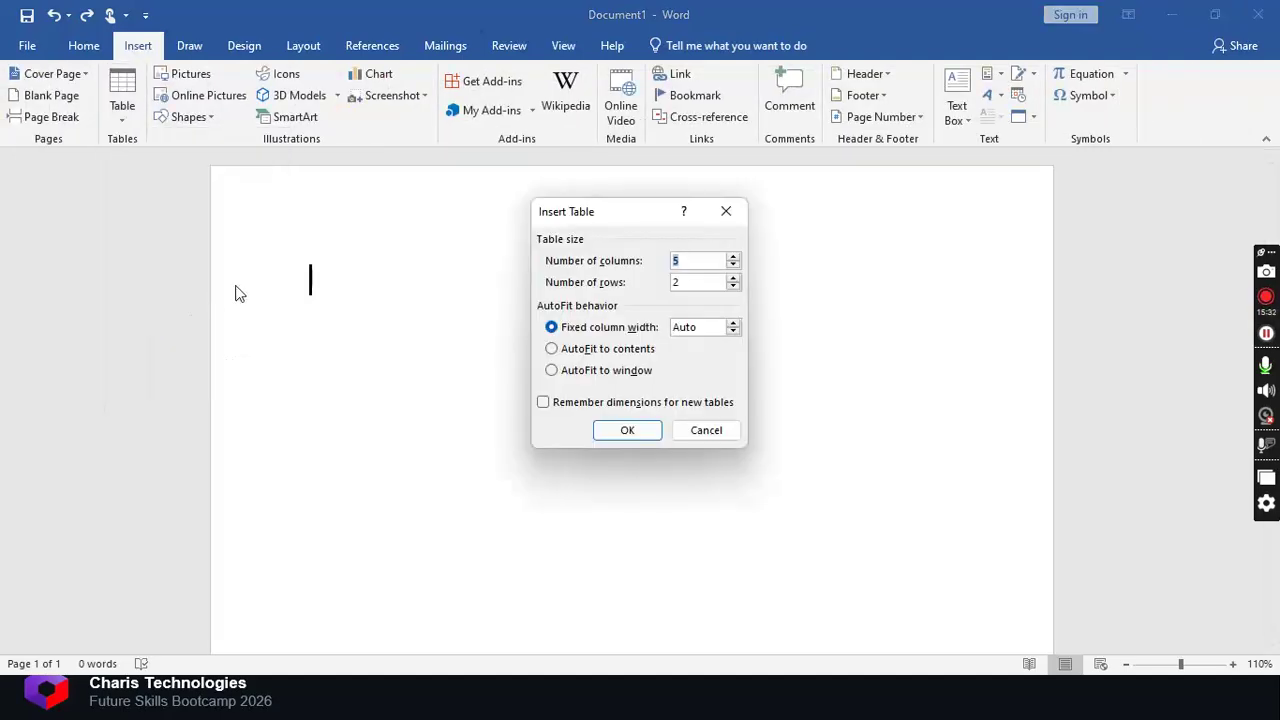
pyautogui.press('Return')
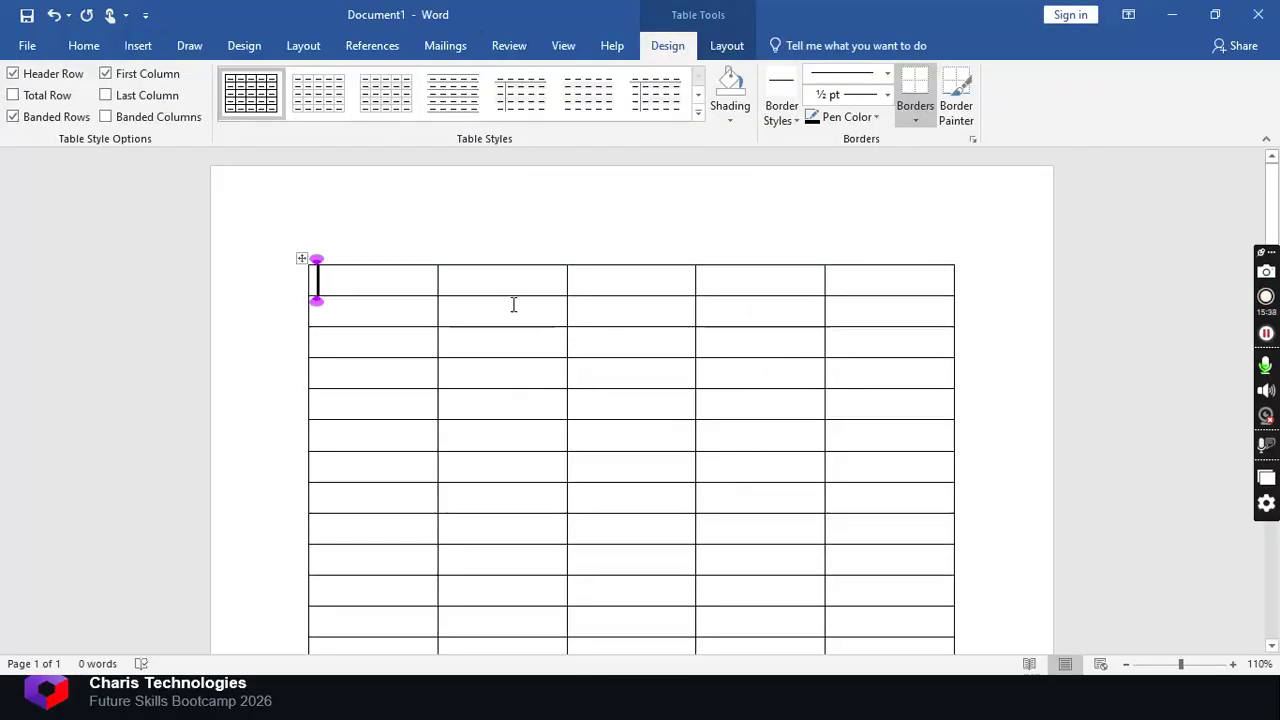
# Go through the first-row cells from the second to the fifth column to point out the table's columns.
pyautogui.click(523, 283)
pyautogui.click(620, 279)
pyautogui.click(712, 278)
pyautogui.click(866, 289)
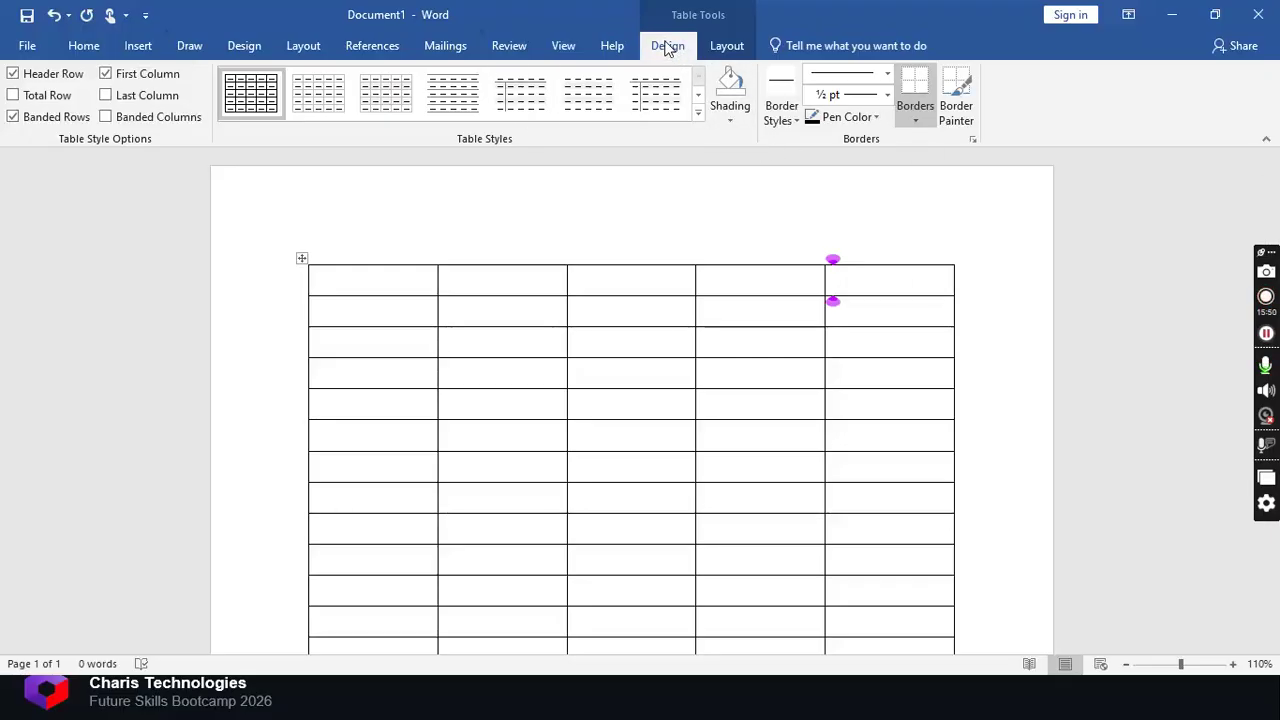
# Try an orange banded style with a solid header row on the table, and undo it.
pyautogui.click(697, 94)
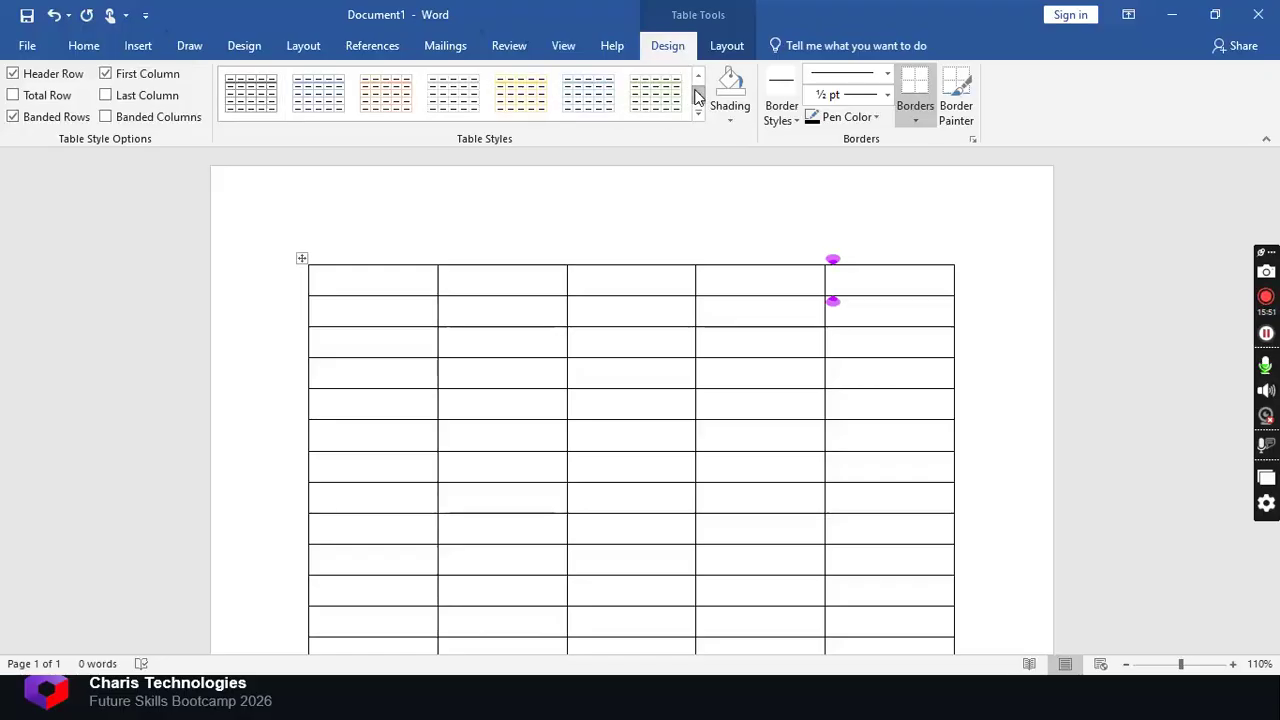
pyautogui.click(697, 94)
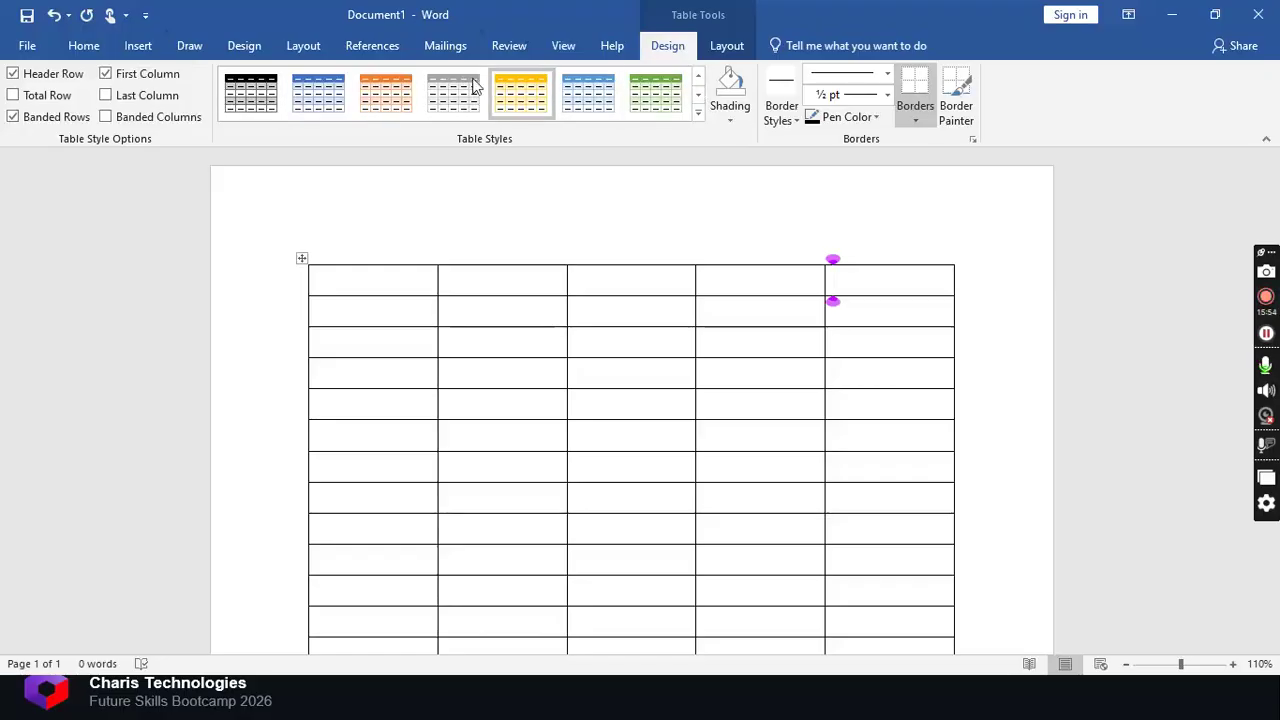
pyautogui.click(405, 94)
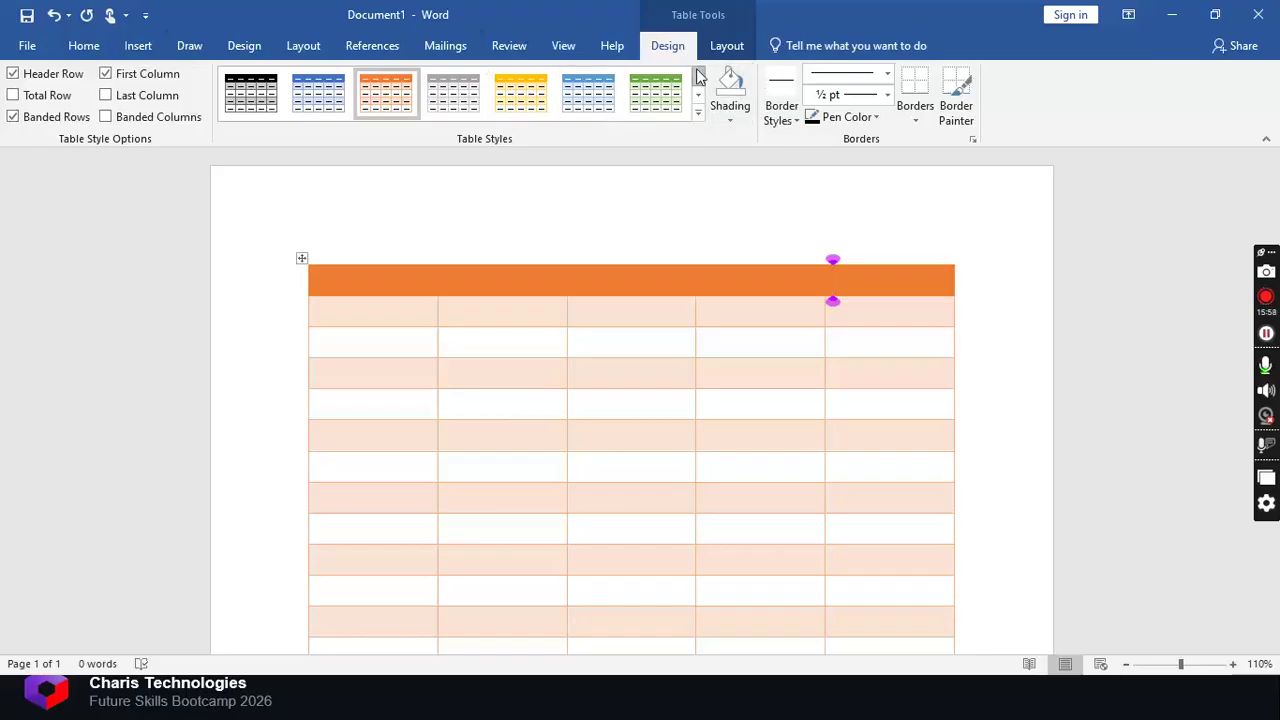
pyautogui.hotkey('ctrl', 'z')
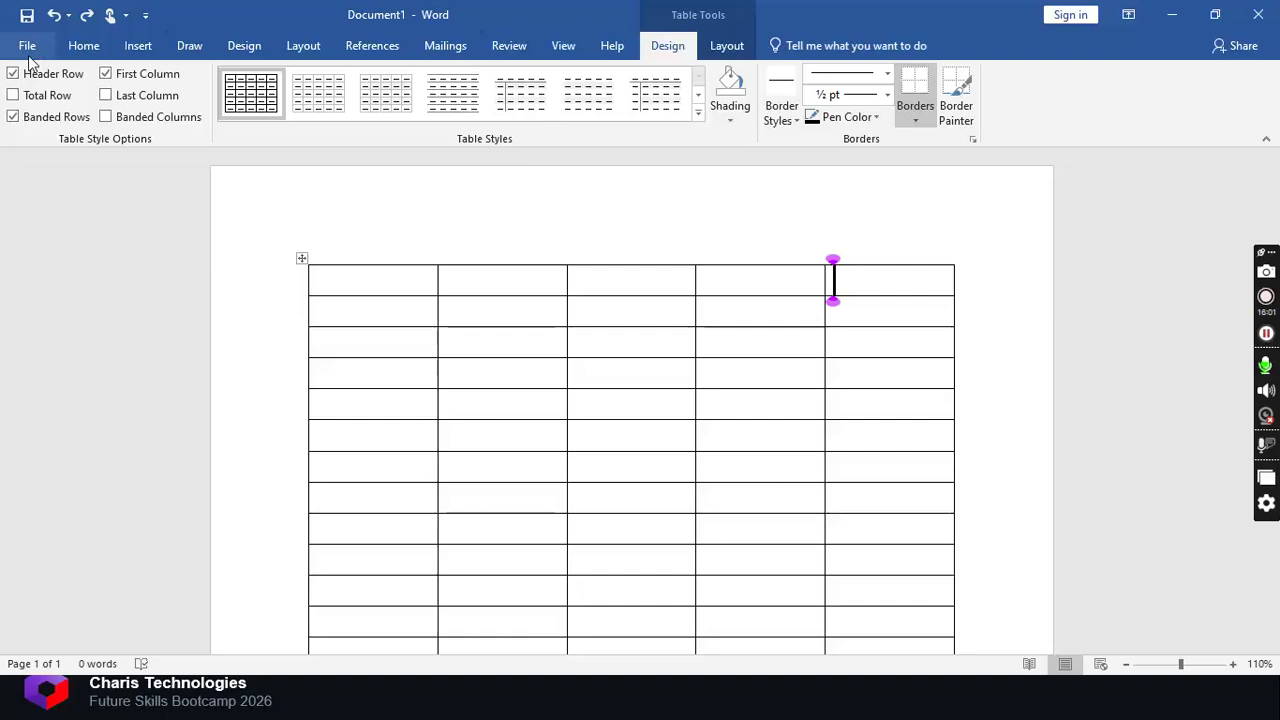
# Enter the sample texts "vhbbjh" and "hcsgh" in the last cell of the first row, undoing each one.
pyautogui.click(83, 46)
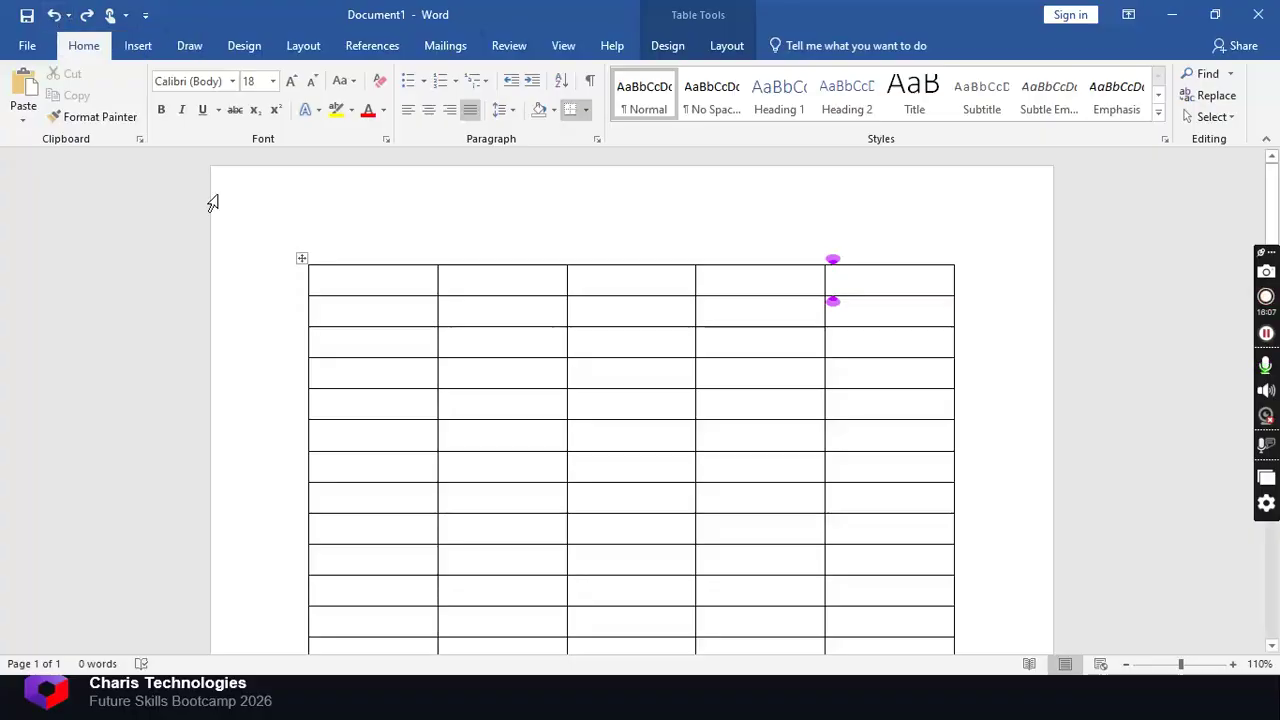
pyautogui.write('vhbbjh')
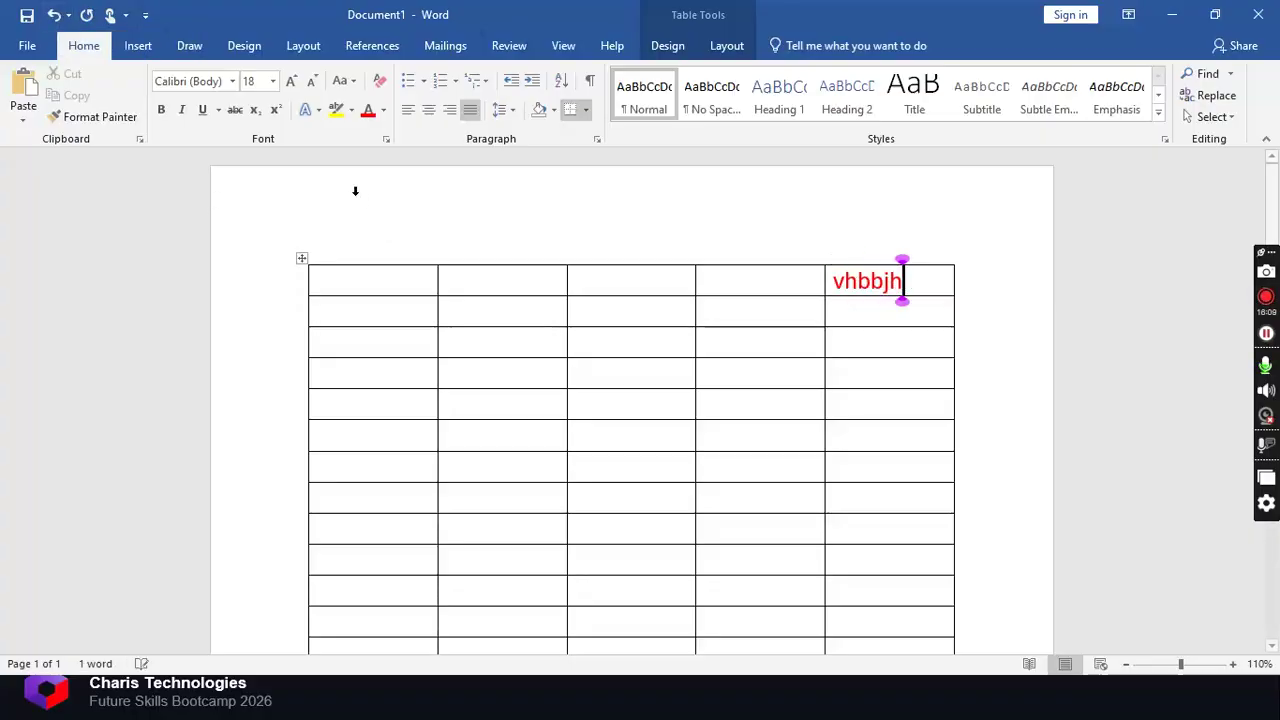
pyautogui.click(54, 15)
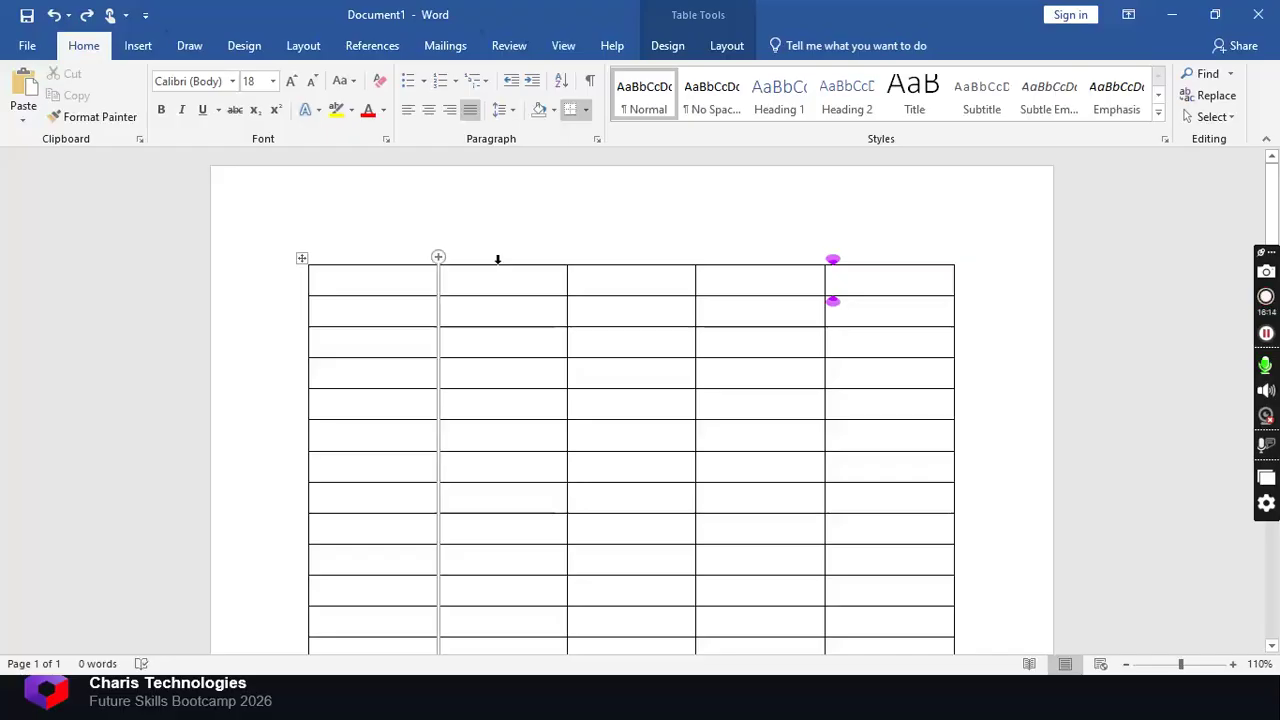
pyautogui.write('hcsgh')
pyautogui.hotkey('ctrl', 'z')
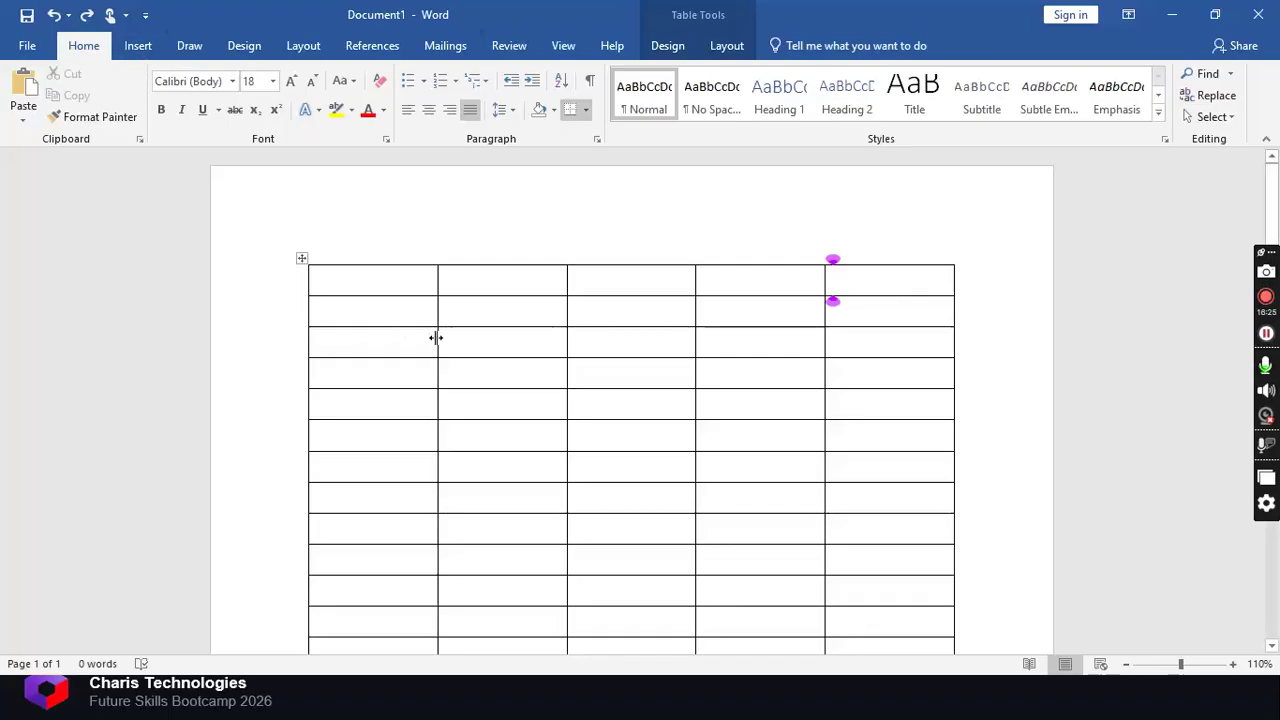
# Select the whole table and delete it from the document.
pyautogui.click(322, 278)
pyautogui.moveTo(322, 278); pyautogui.dragTo(970, 715)
pyautogui.press('BackSpace')
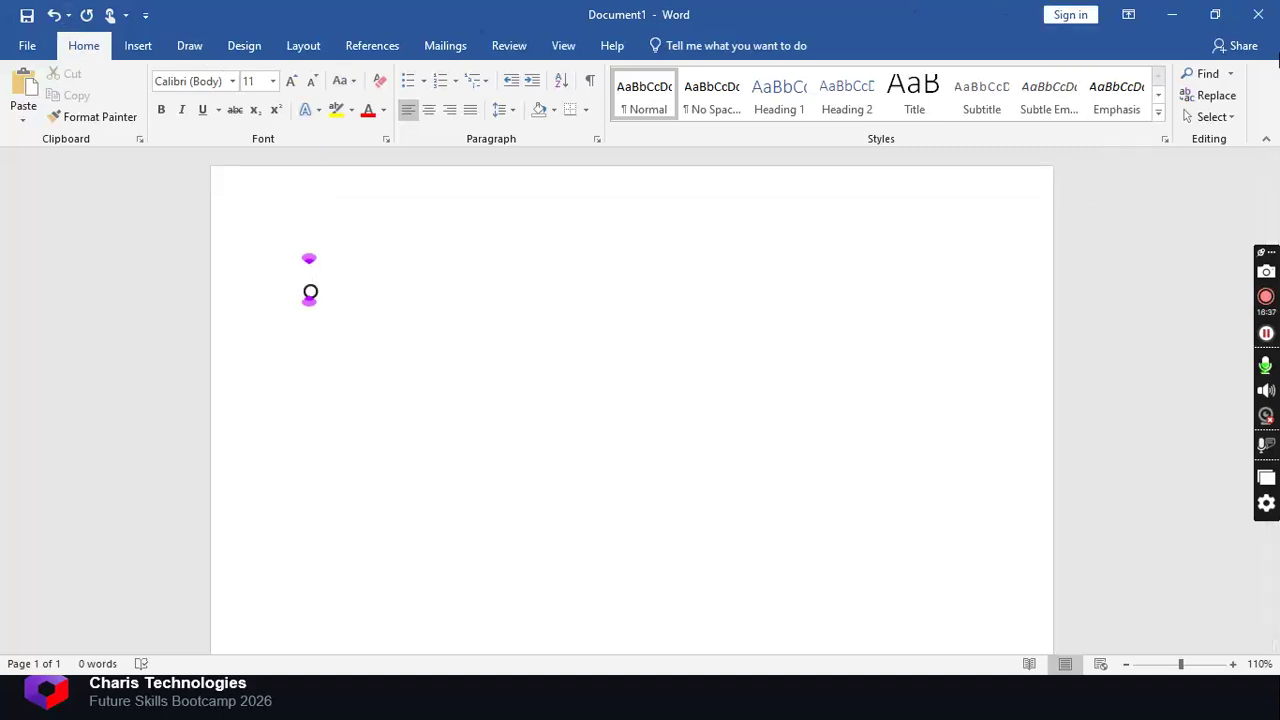
# Show how the ribbon's commands differ between the Home, Insert, Draw and Design groups.
pyautogui.click(139, 52)
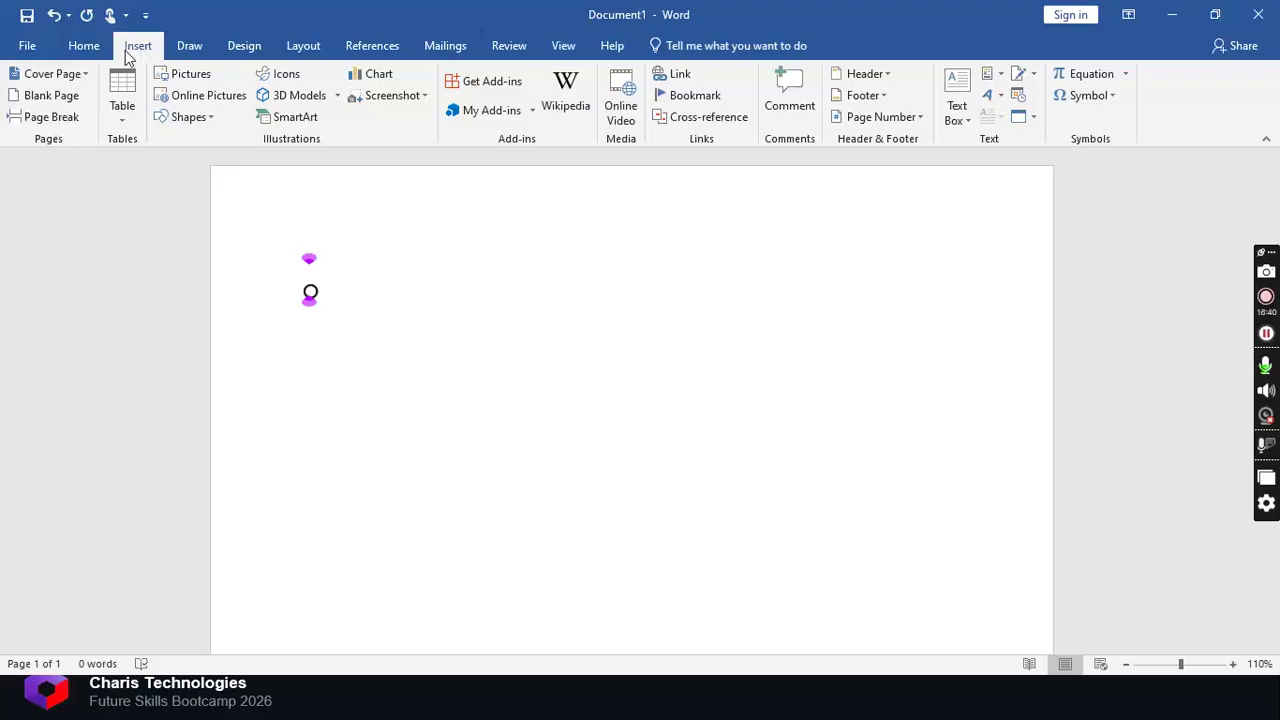
pyautogui.click(85, 47)
pyautogui.click(138, 50)
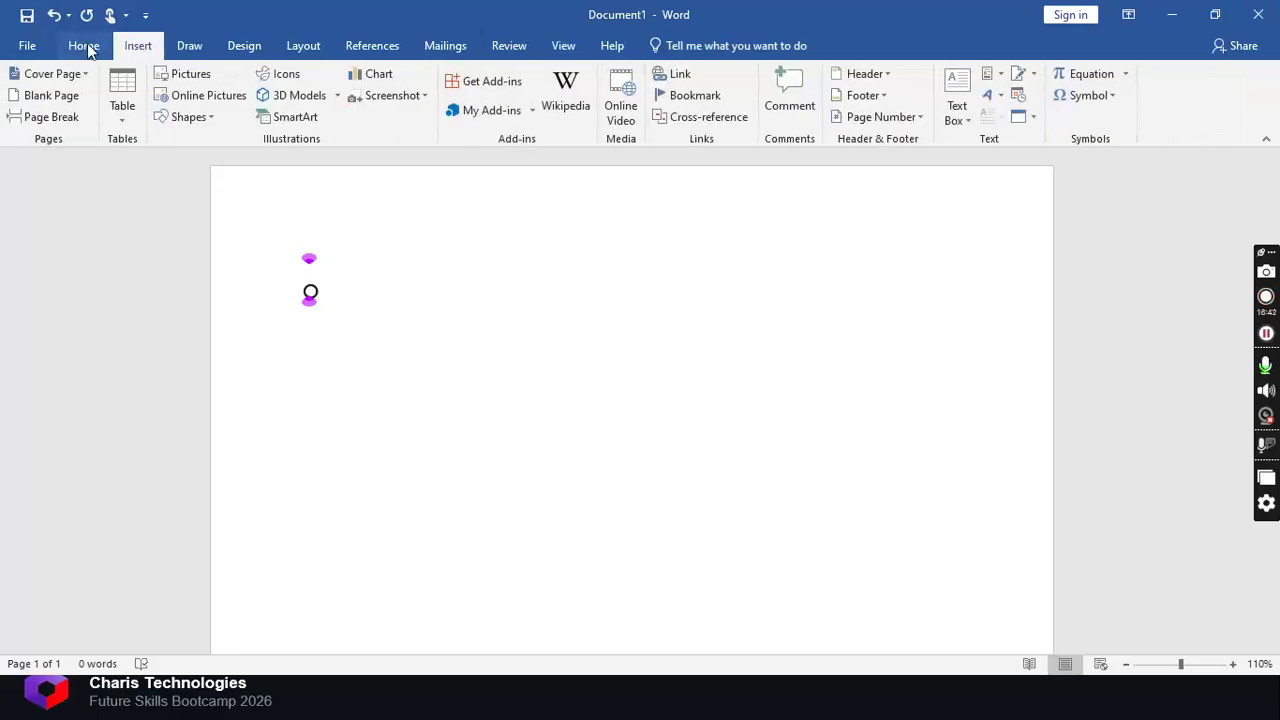
pyautogui.click(83, 47)
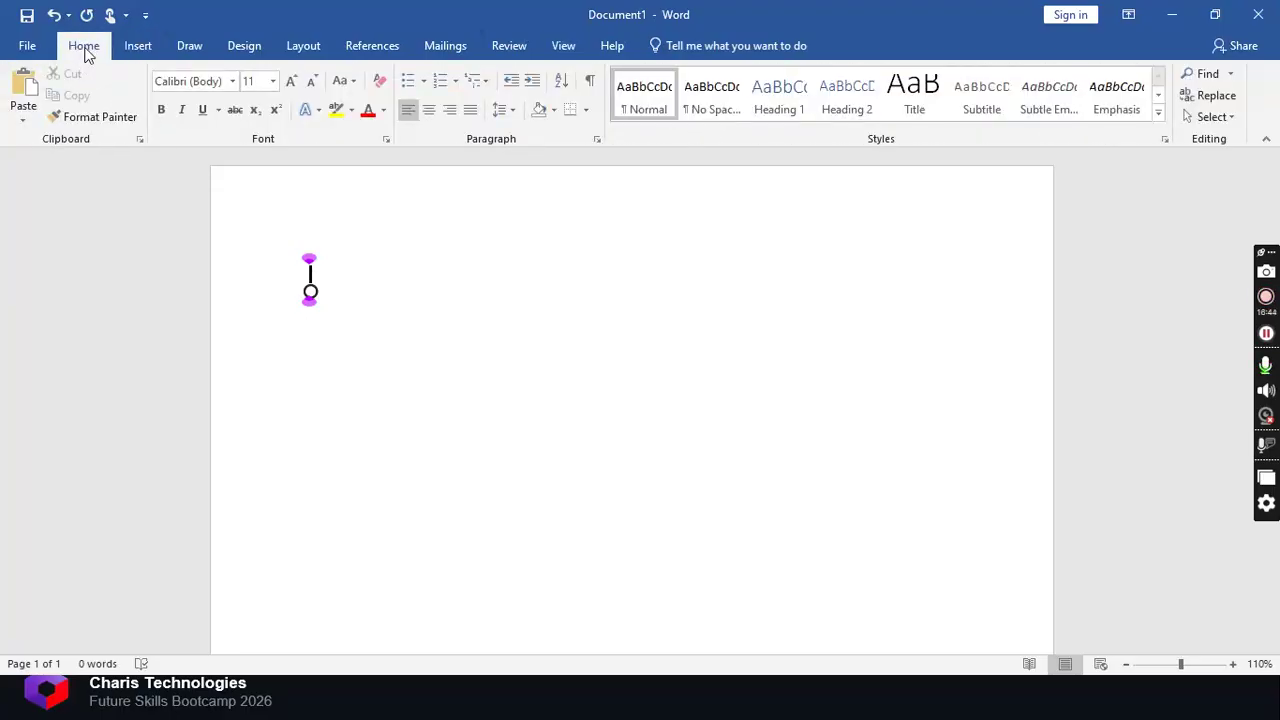
pyautogui.click(139, 50)
pyautogui.click(85, 47)
pyautogui.click(137, 48)
pyautogui.click(190, 48)
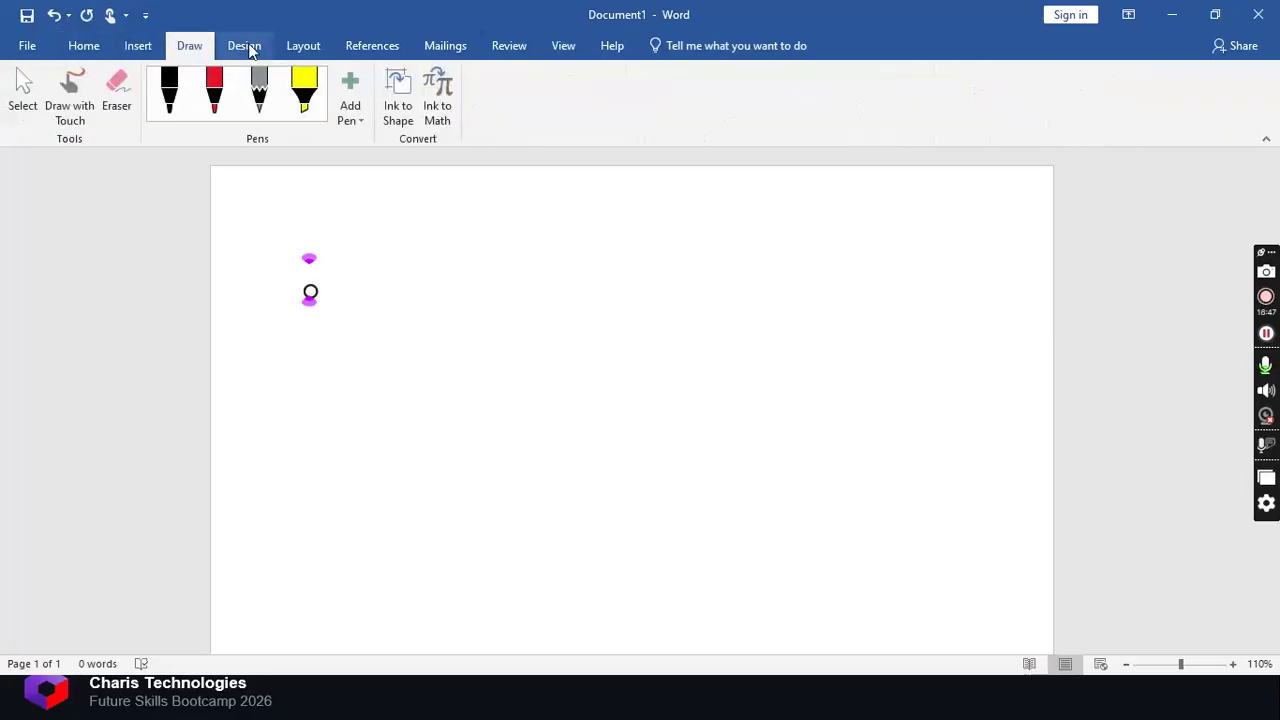
pyautogui.click(246, 47)
pyautogui.click(84, 47)
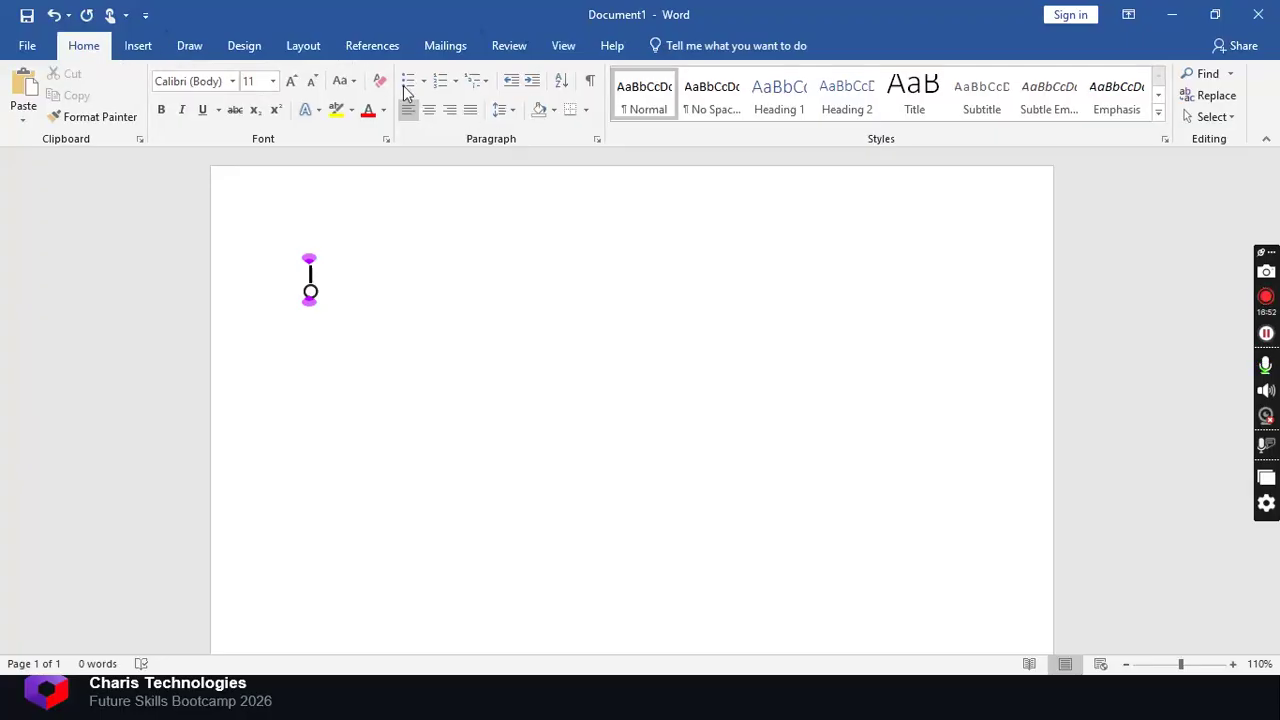
# Show the available paper sizes and page orientations without changing the document's page setup.
pyautogui.click(305, 46)
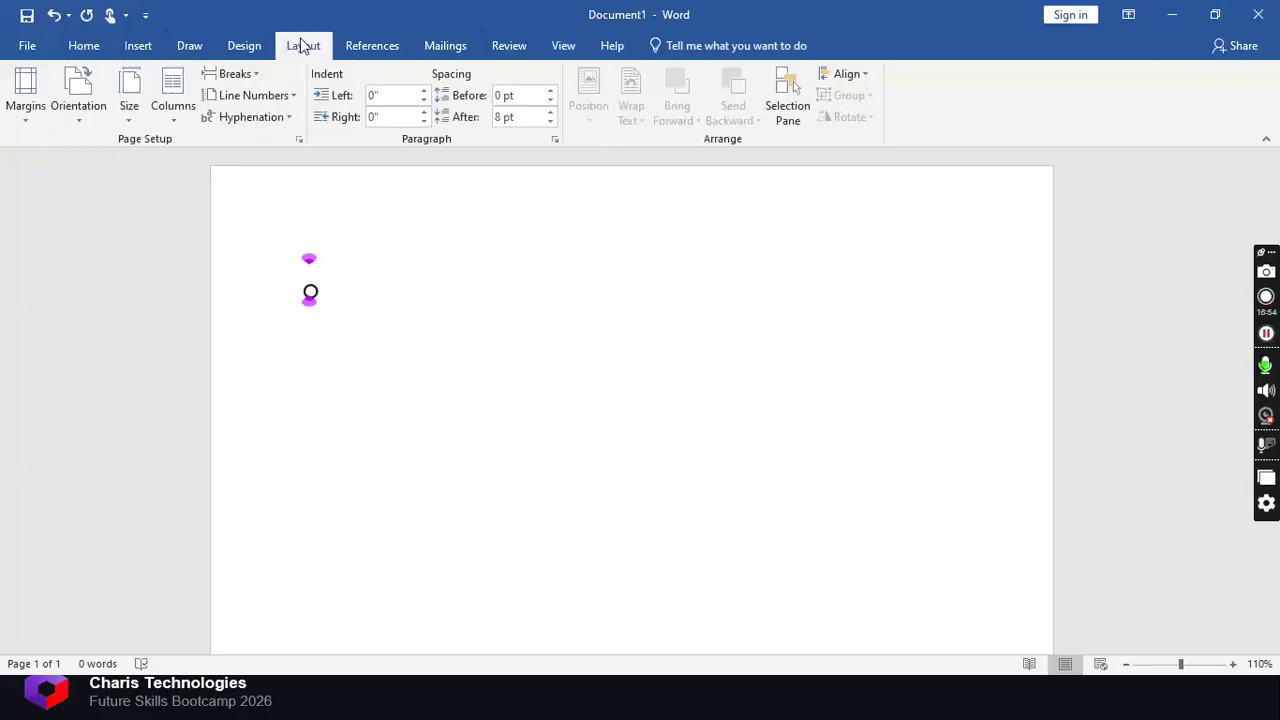
pyautogui.click(130, 118)
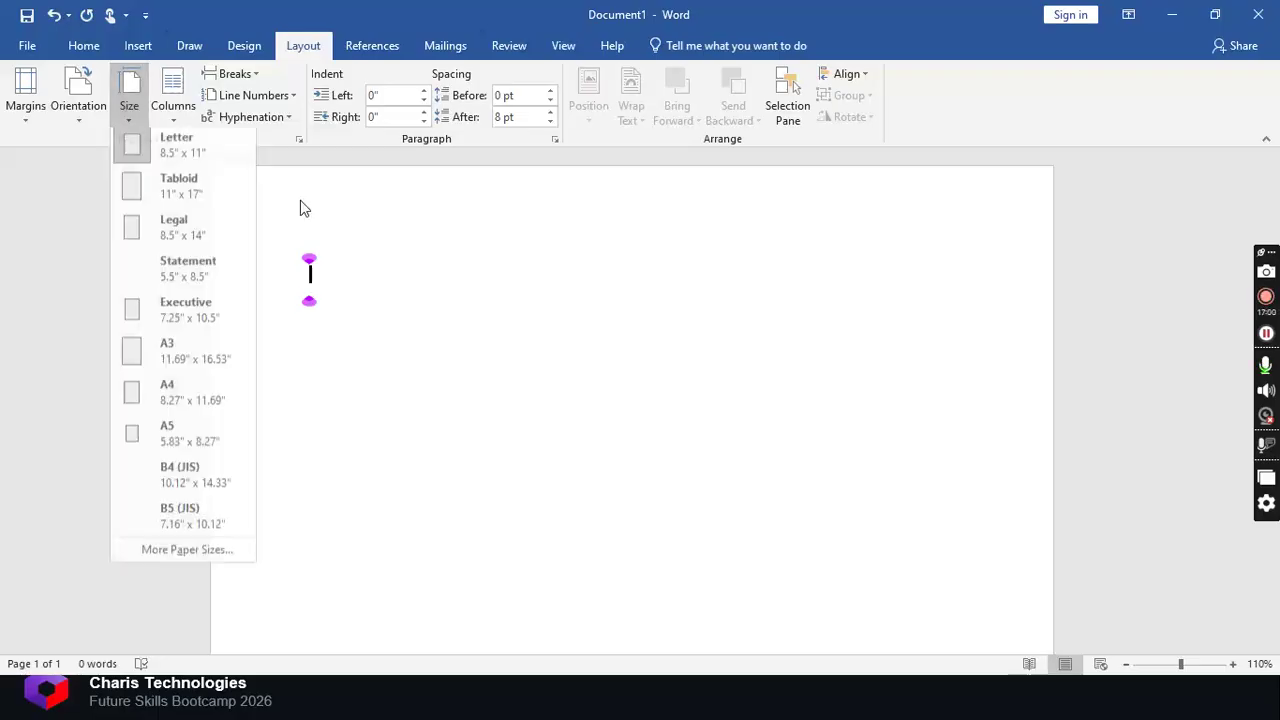
pyautogui.click(129, 108)
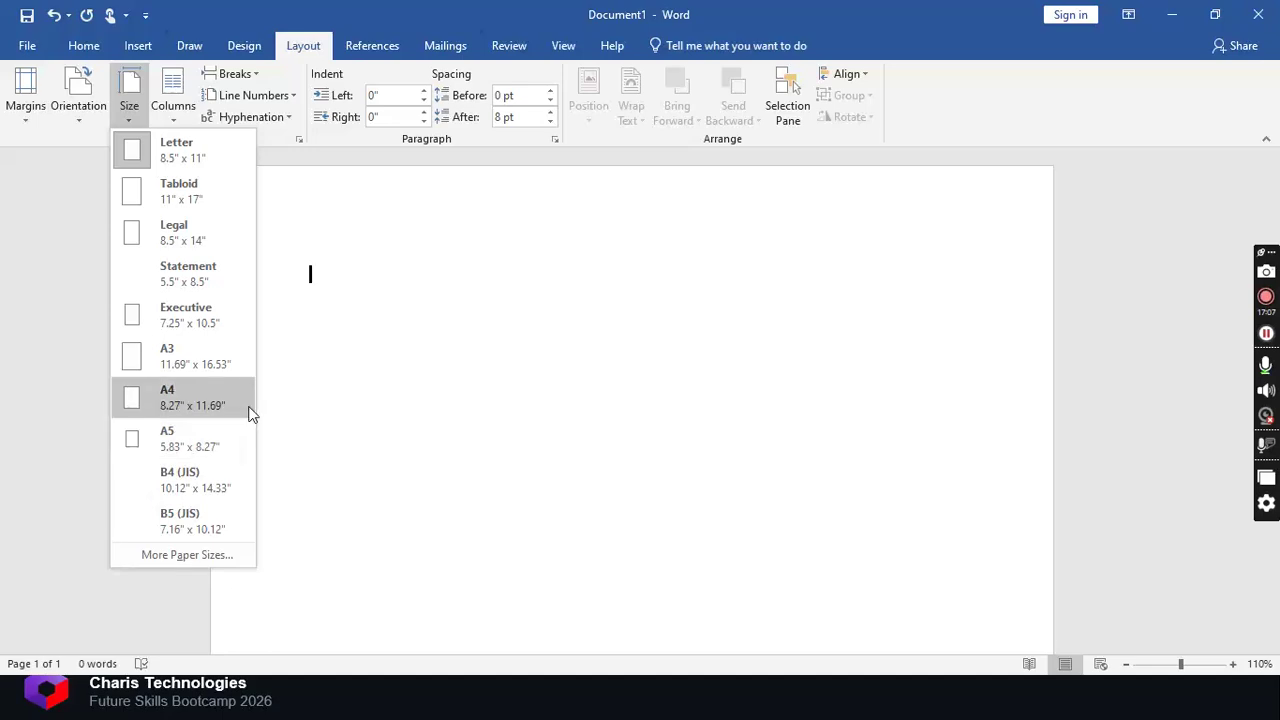
pyautogui.click(336, 228)
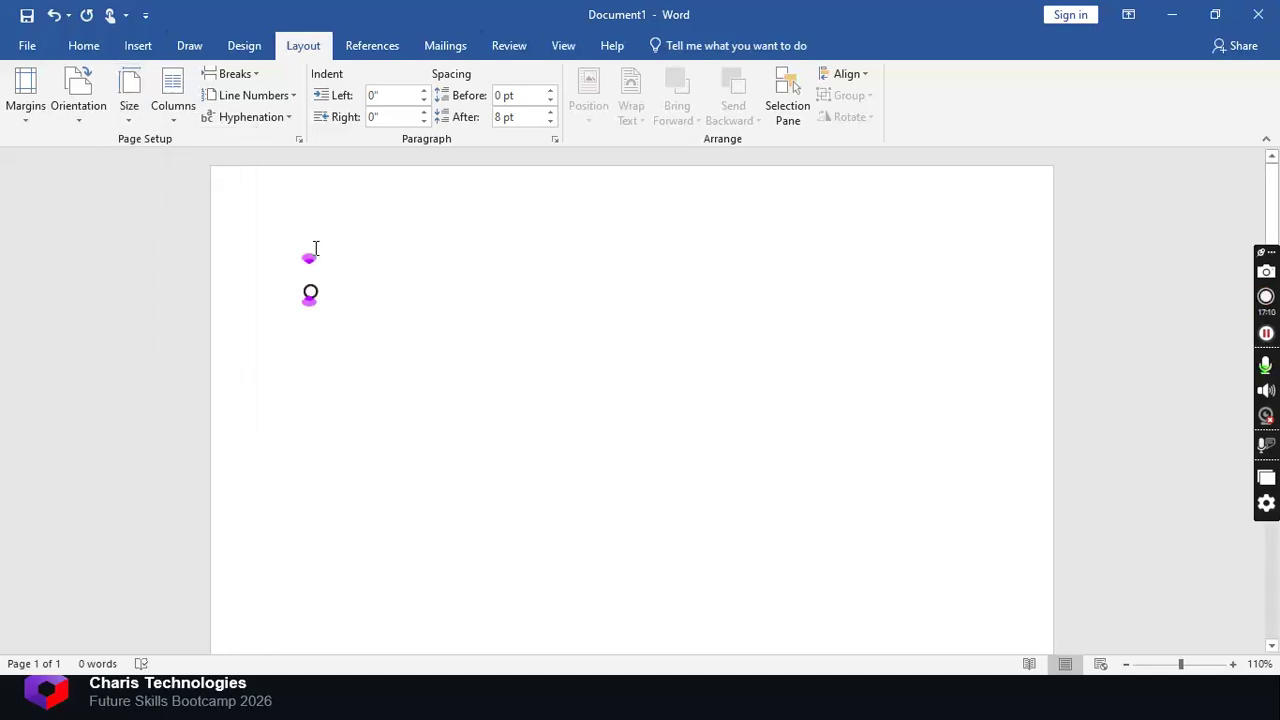
pyautogui.click(66, 100)
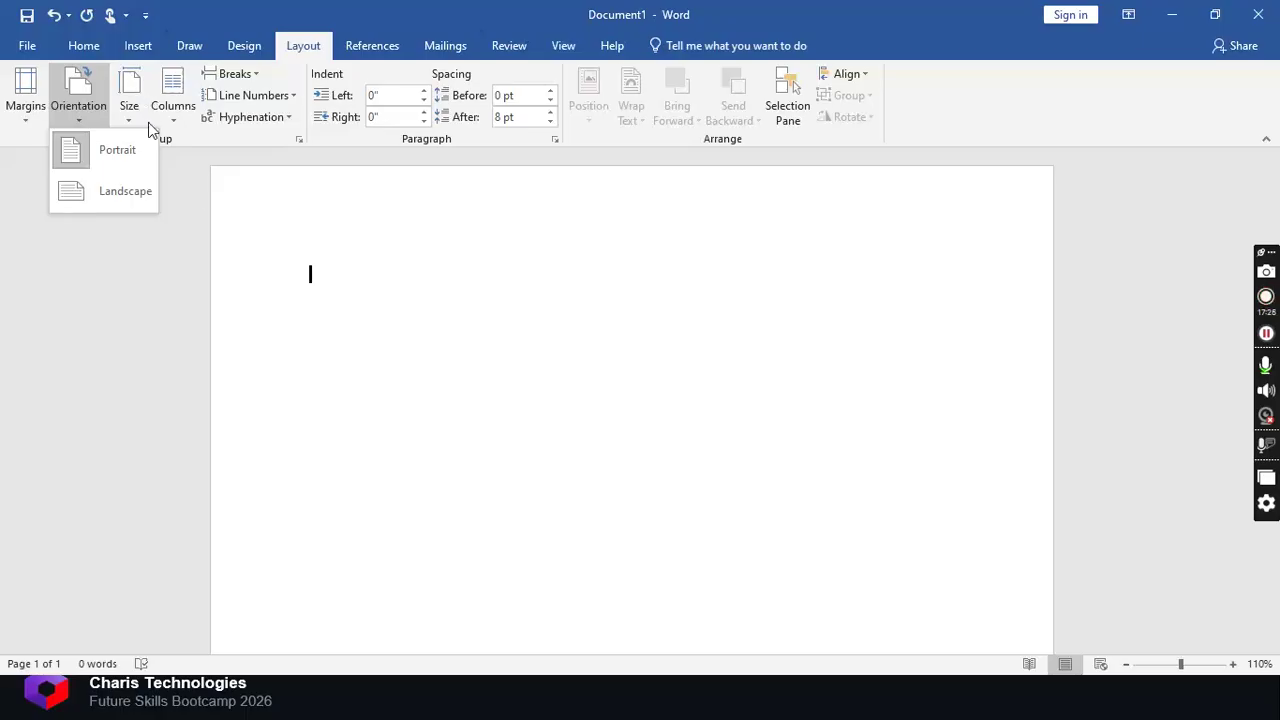
pyautogui.click(201, 196)
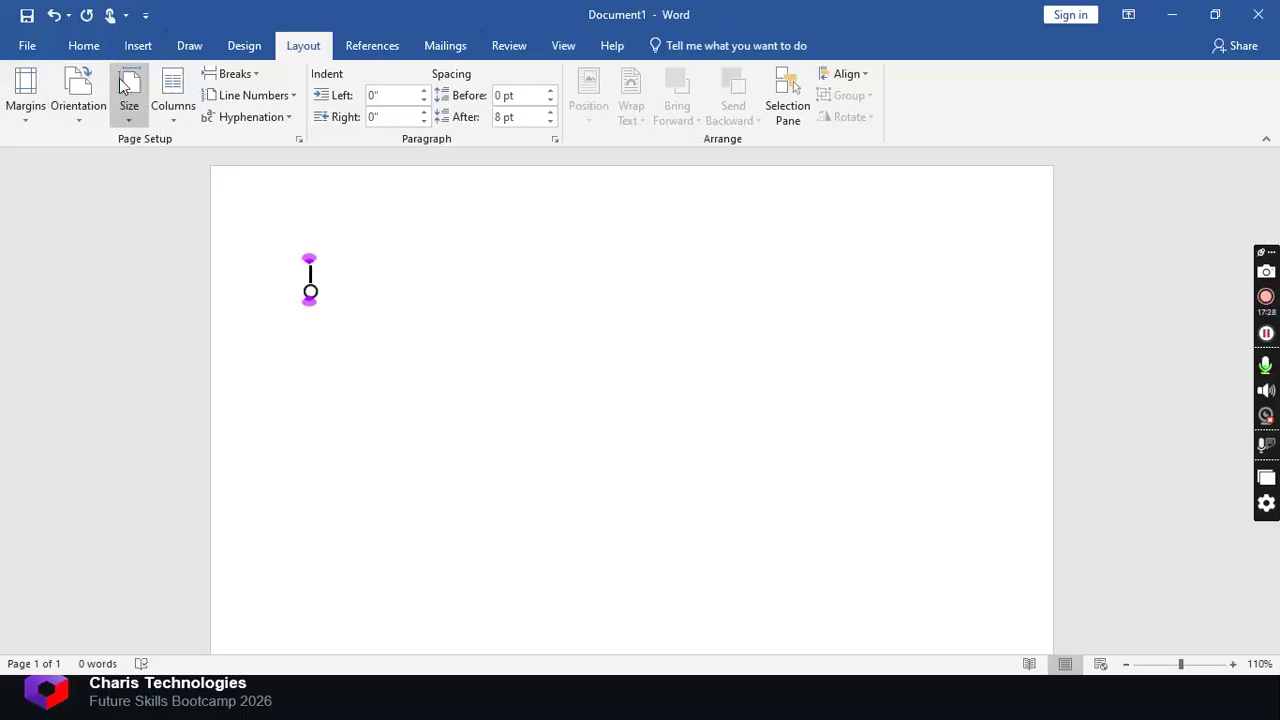
# Switch from Word to the PowerPoint slide show at the MS Word interface slide.
pyautogui.click(69, 47)
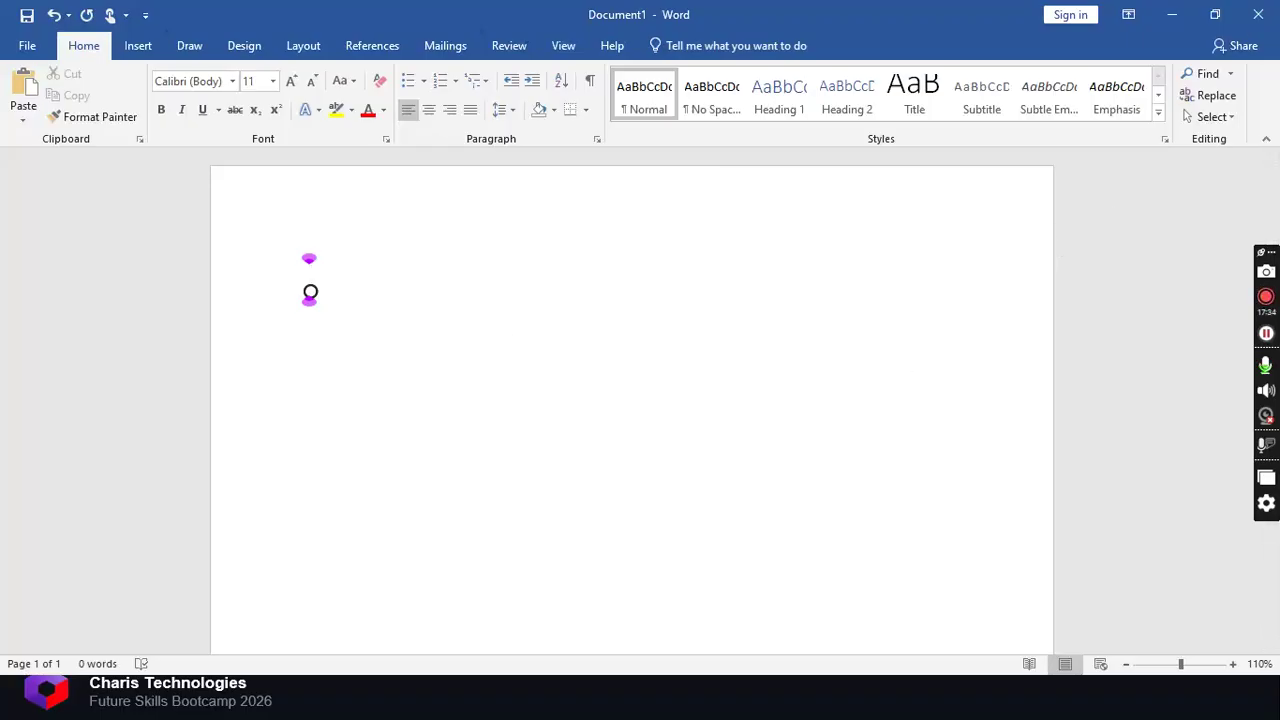
pyautogui.press('super+d')
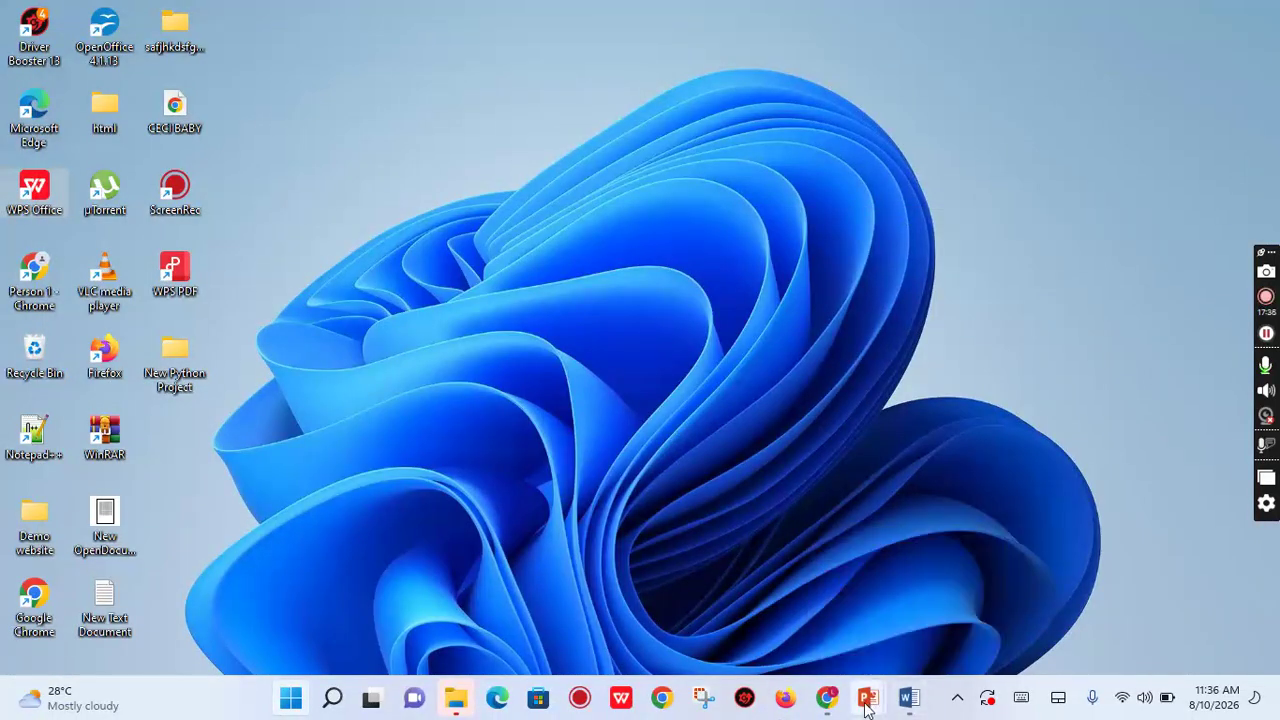
pyautogui.moveTo(866, 697)
pyautogui.click(940, 618)
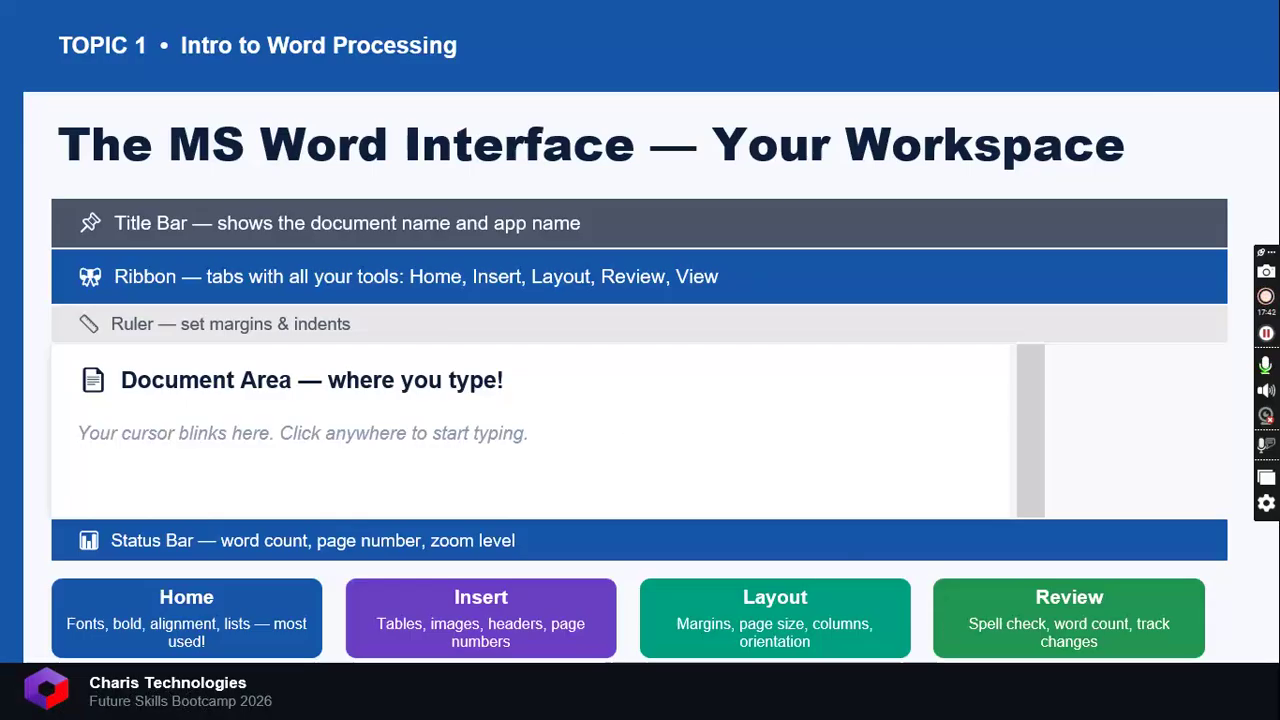
# Advance the slide show to the Topic 2 slide on text formatting.
pyautogui.press('Right')
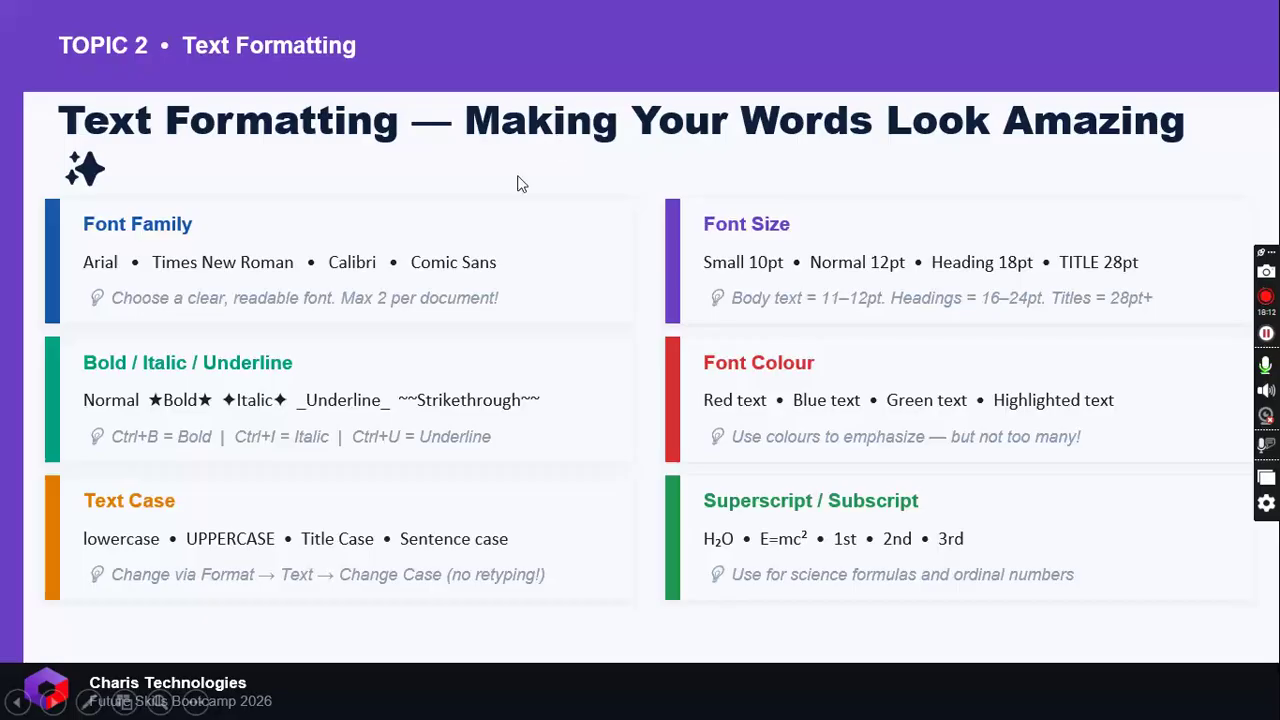
pyautogui.press('super')
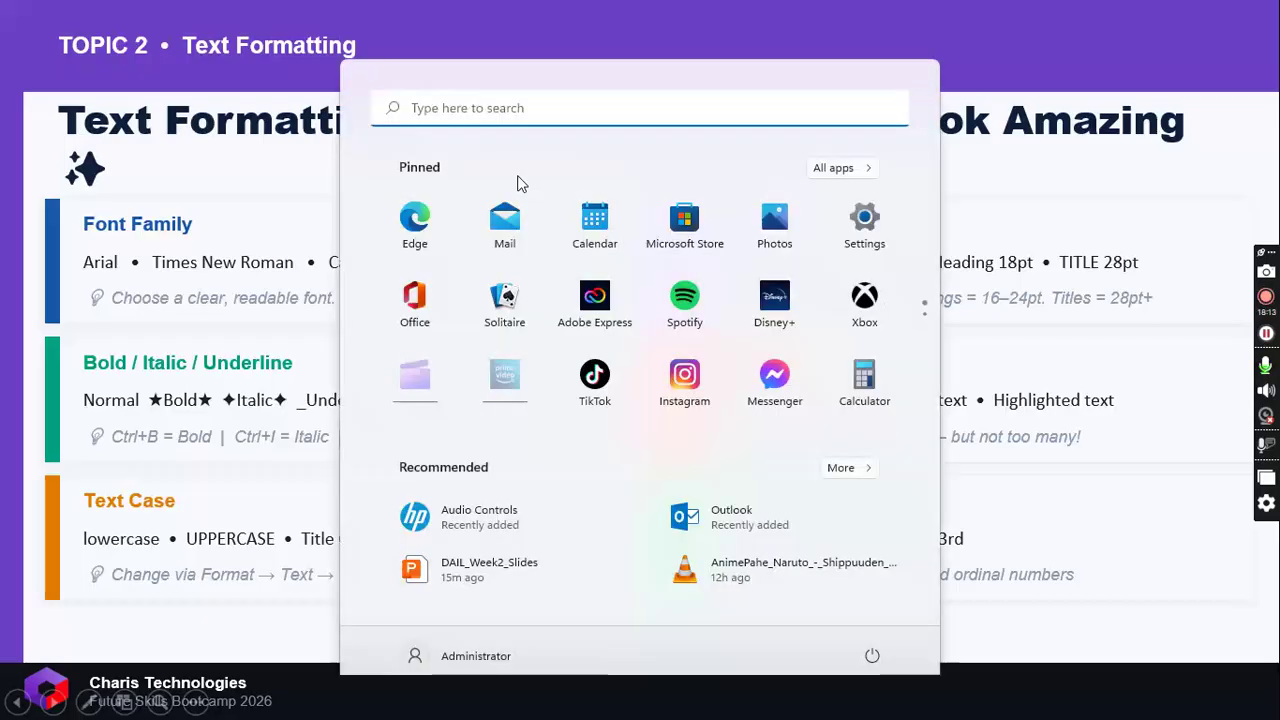
pyautogui.rightClick(259, 177)
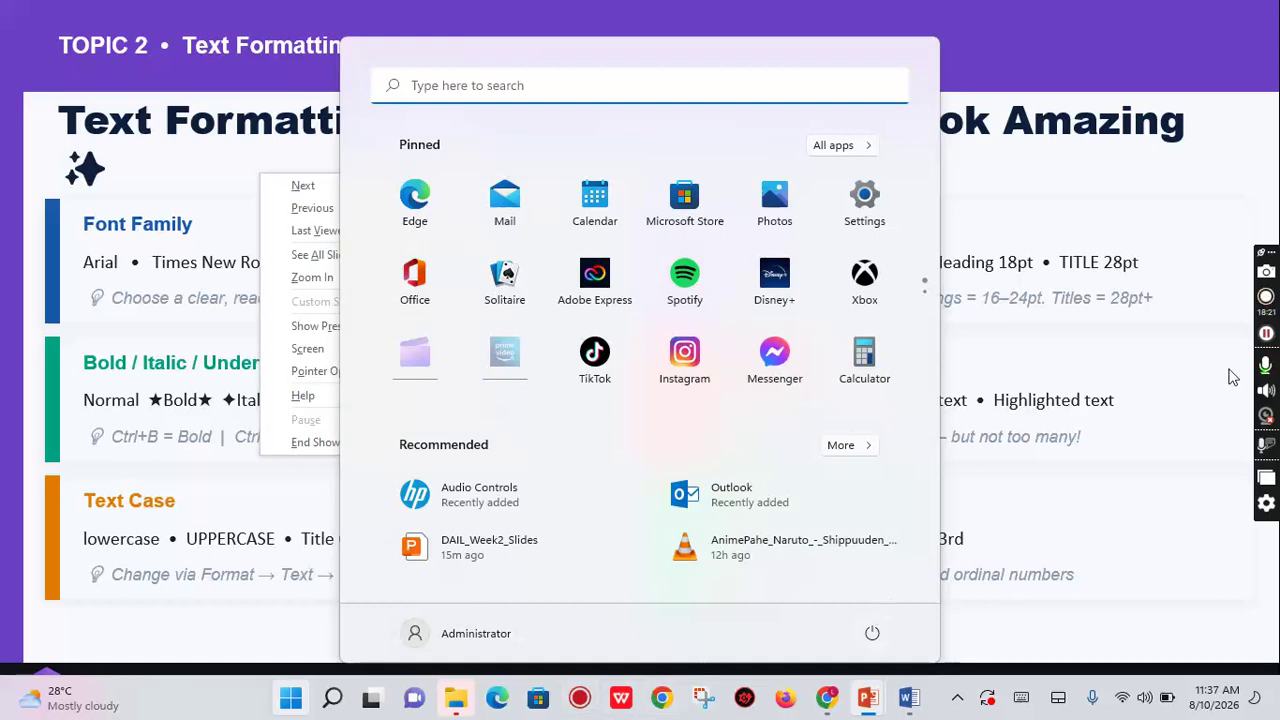
pyautogui.click(1158, 401)
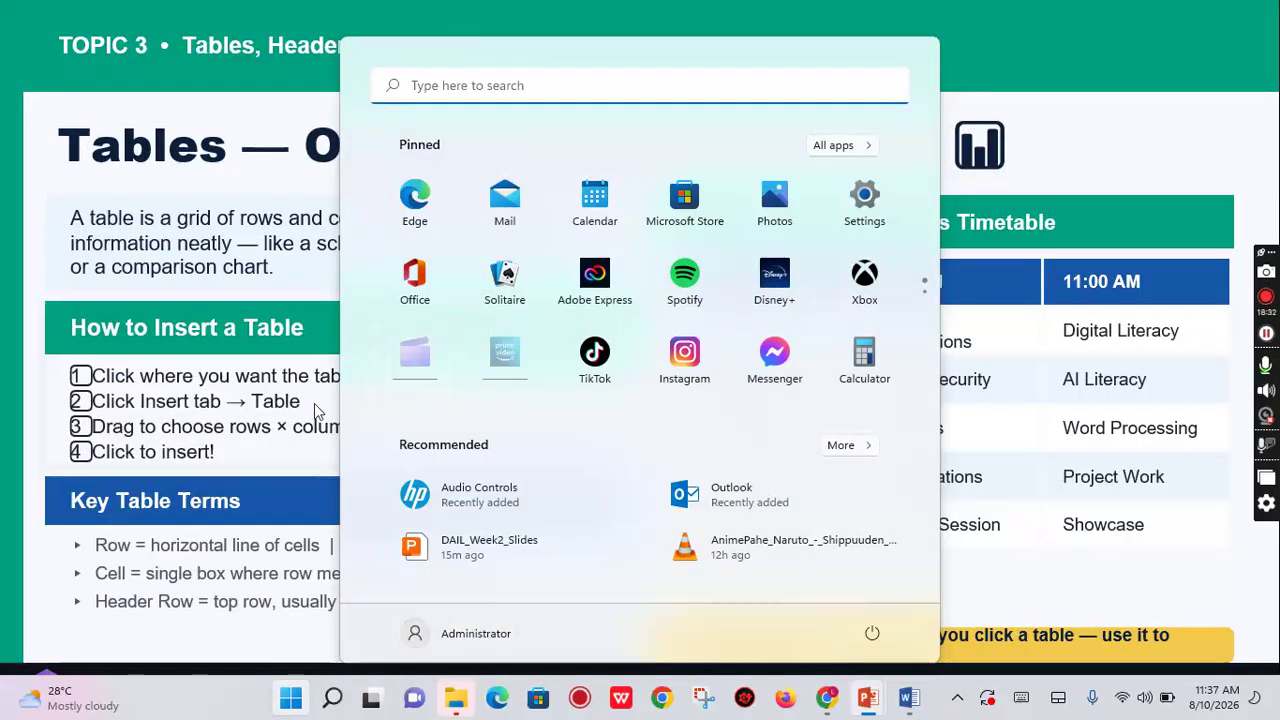
pyautogui.click(289, 700)
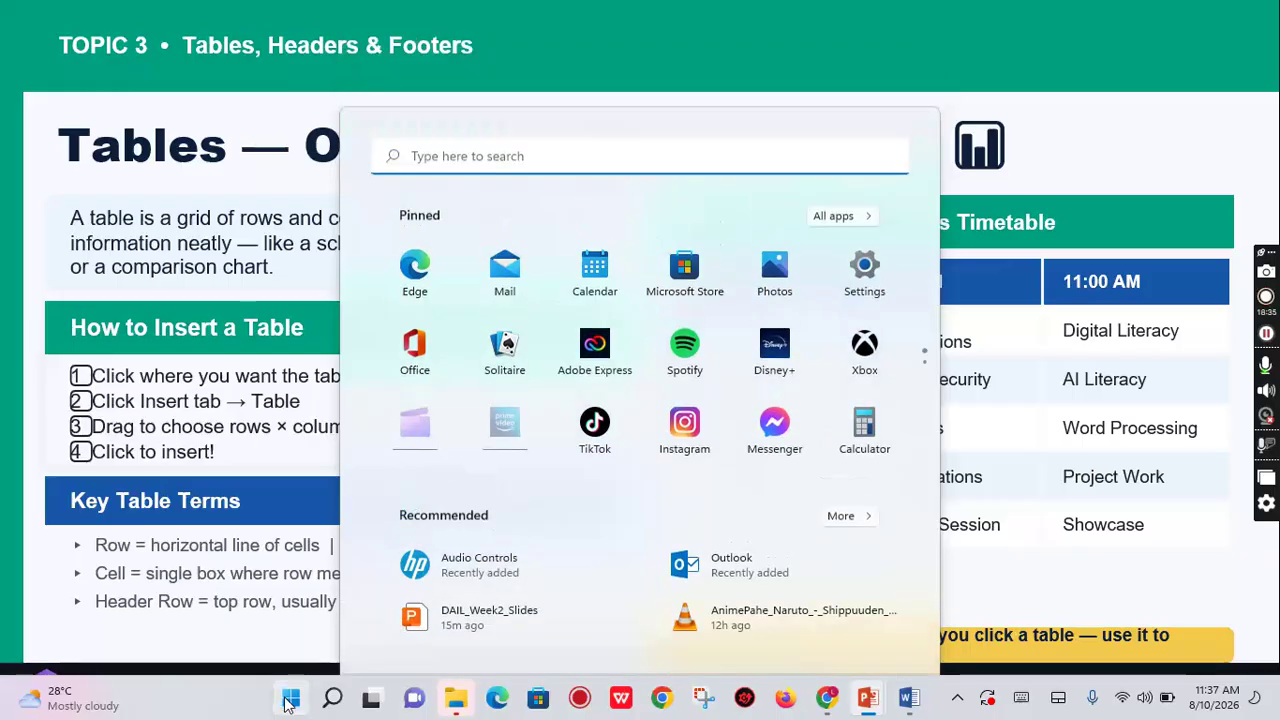
pyautogui.press('Left')
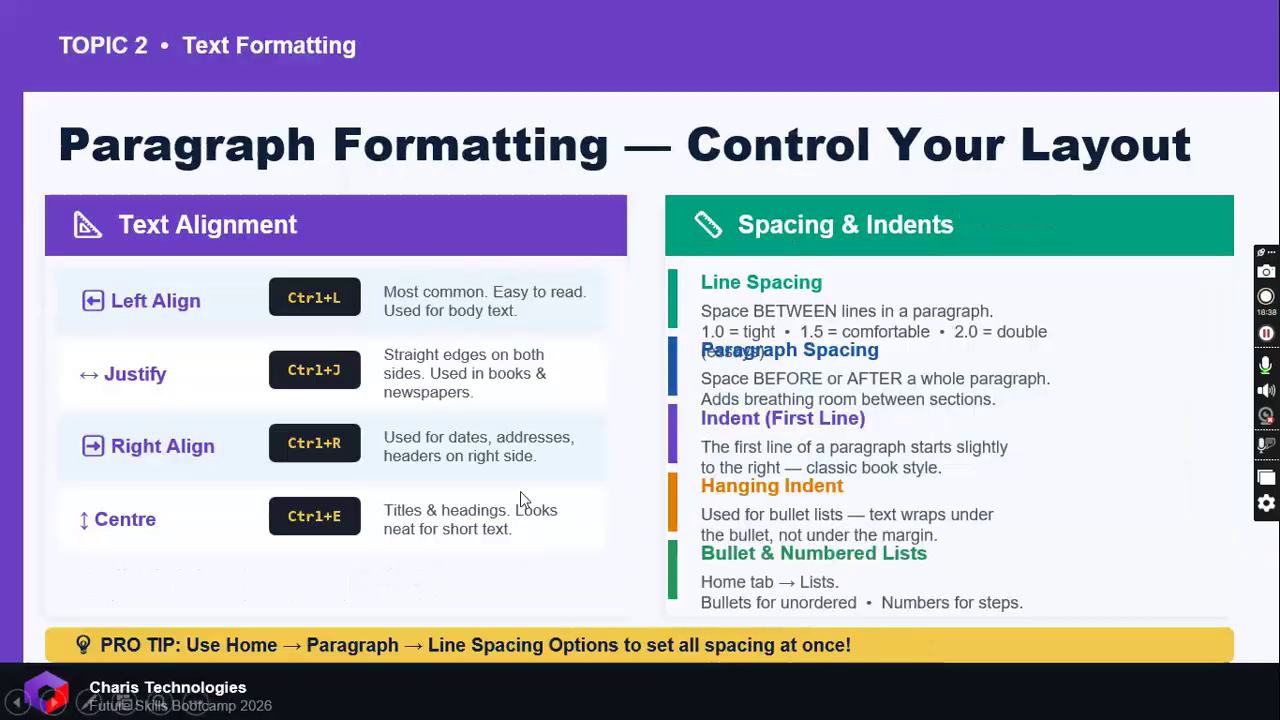
pyautogui.press('Left')
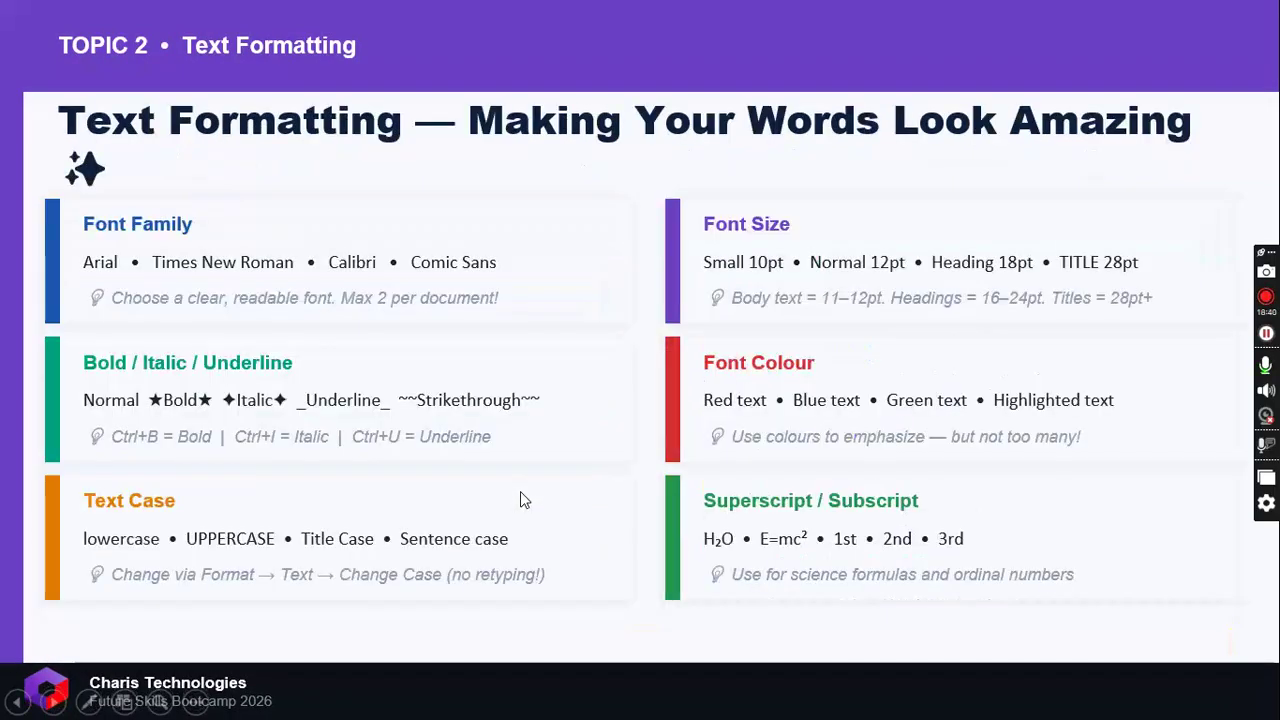